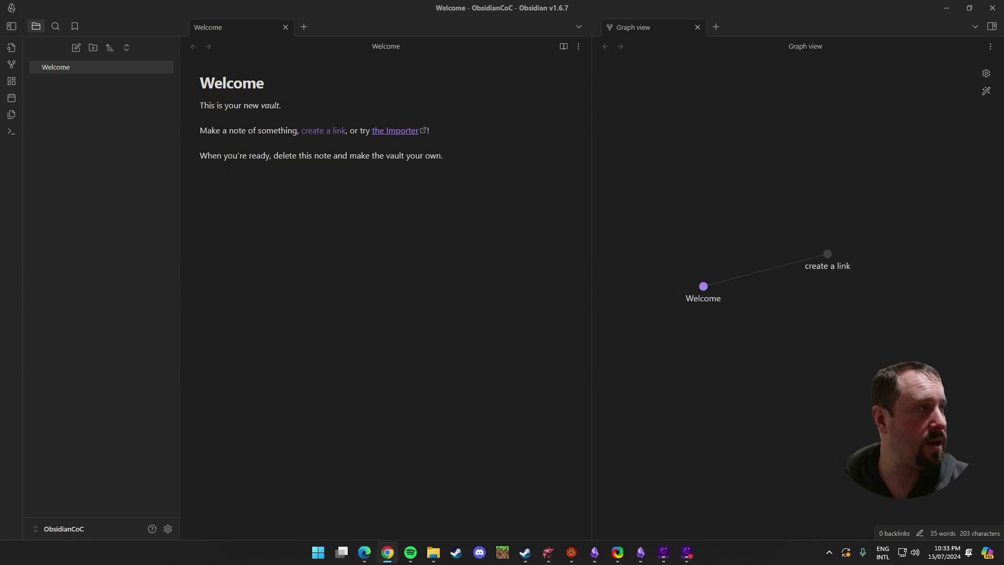
Maximize the browser on the GitHub discussion and go to the fantasy-statblocks repository home page.
key(alt+Tab)
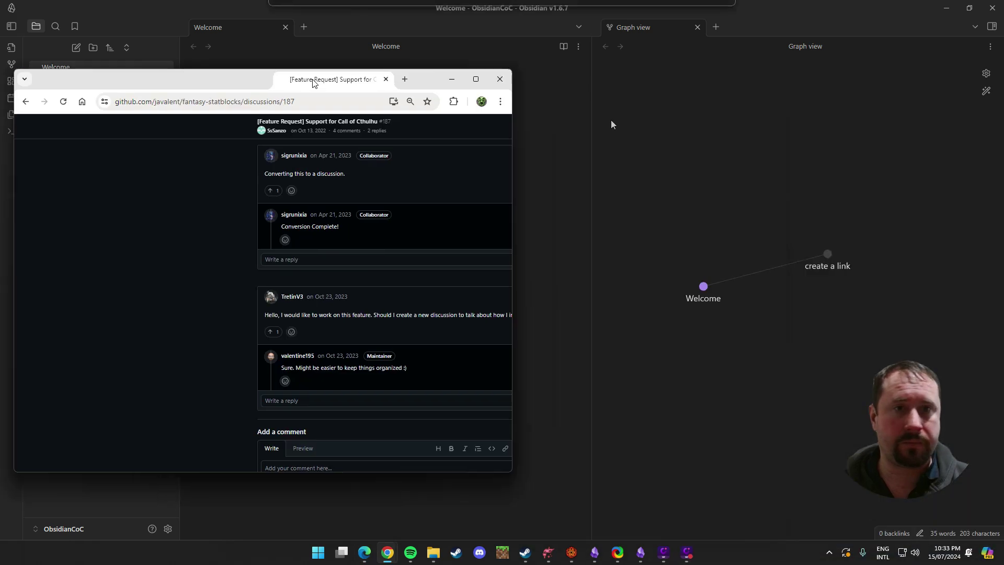
double_click(563, 146)
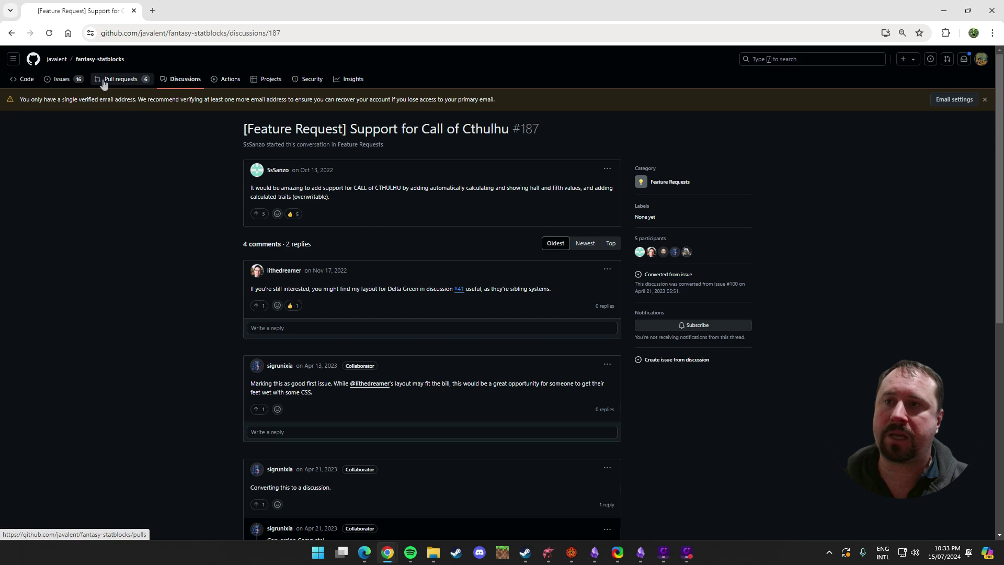
click(100, 59)
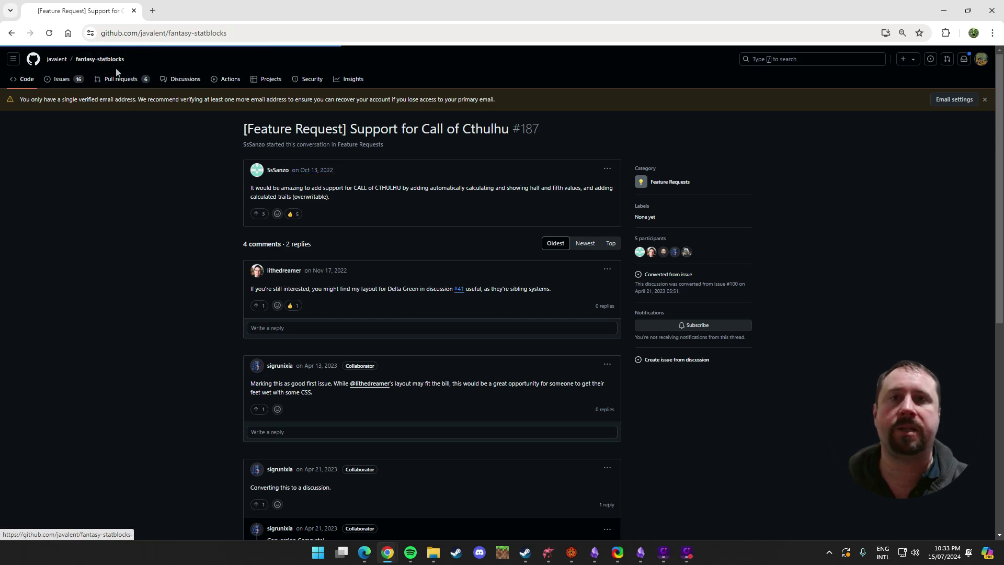
In a new tab, search Google for Obsidian fantasy statblocks and open the GitHub result.
click(153, 11)
text(Obsidian fantasy statblocks)
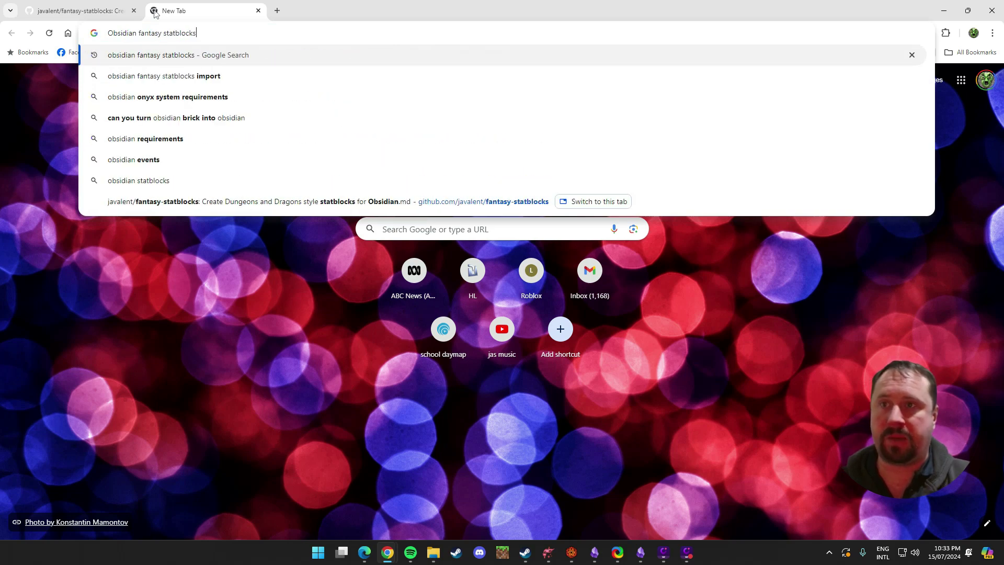
key(Return)
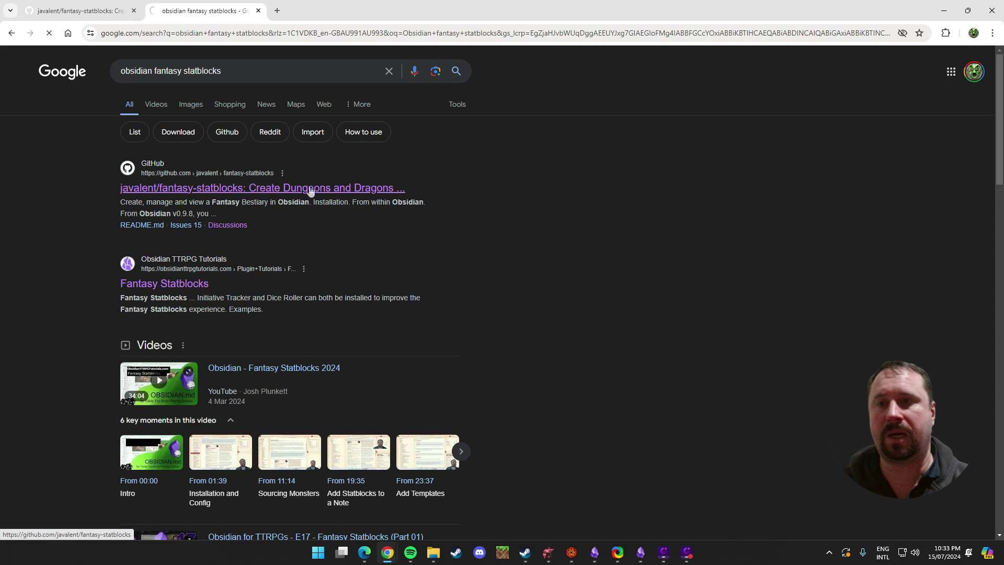
click(310, 188)
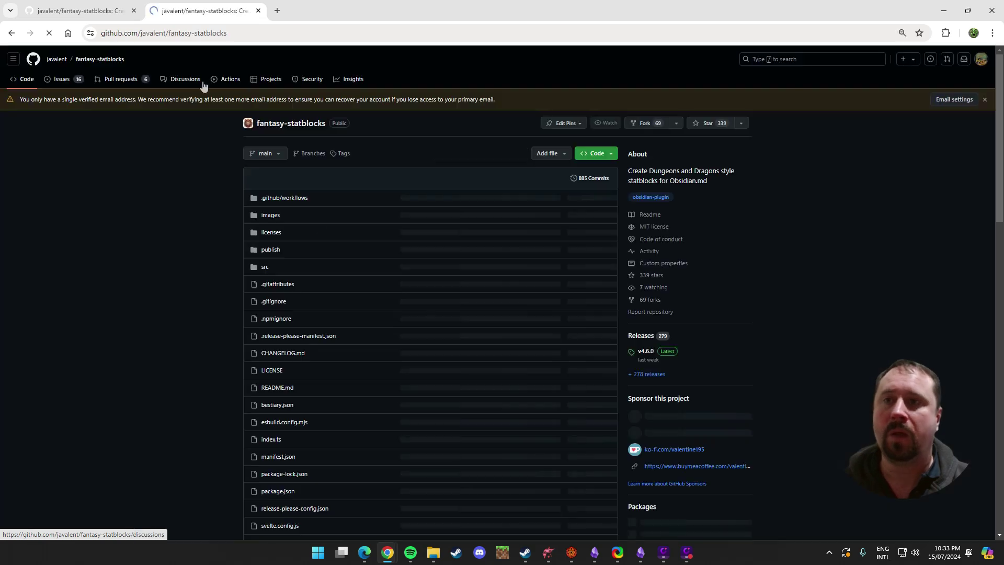
Browse the fantasy-statblocks repository's Discussions list.
click(176, 80)
scroll(215, 164, down, 3)
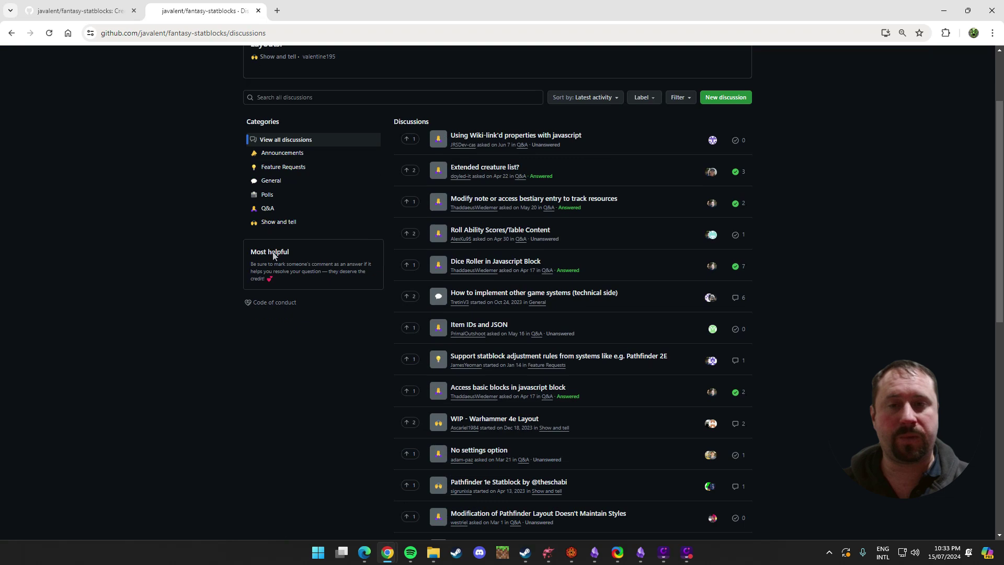
scroll(271, 256, up, 2)
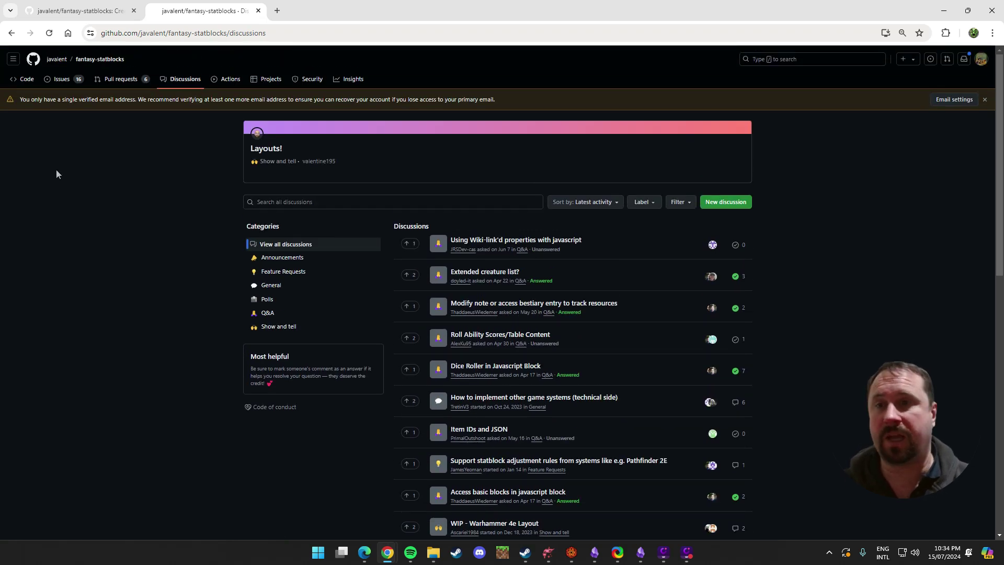
scroll(172, 209, down, 2)
scroll(293, 164, up, 2)
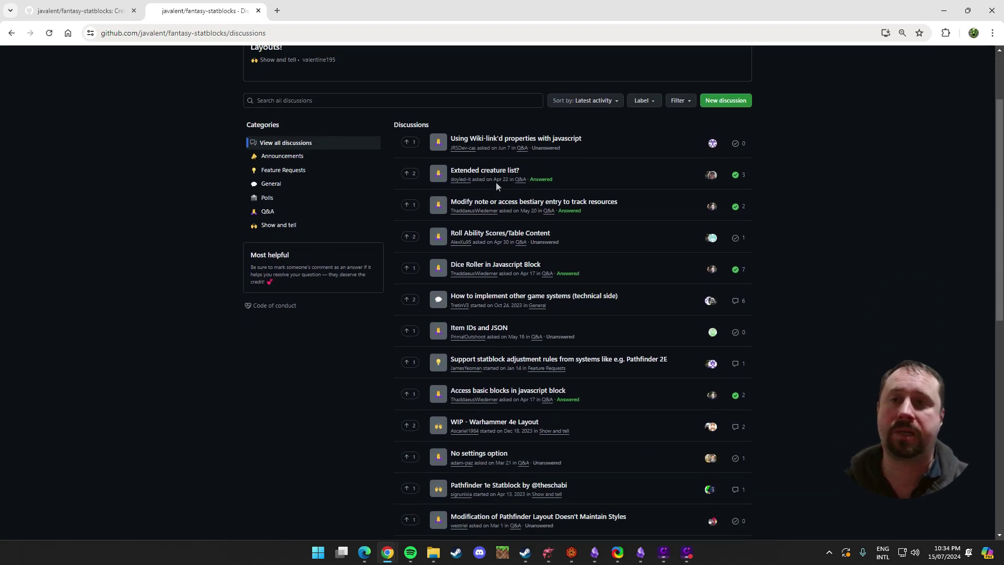
Read the pinned Layouts! discussion, then go back to the repository's main page.
click(356, 174)
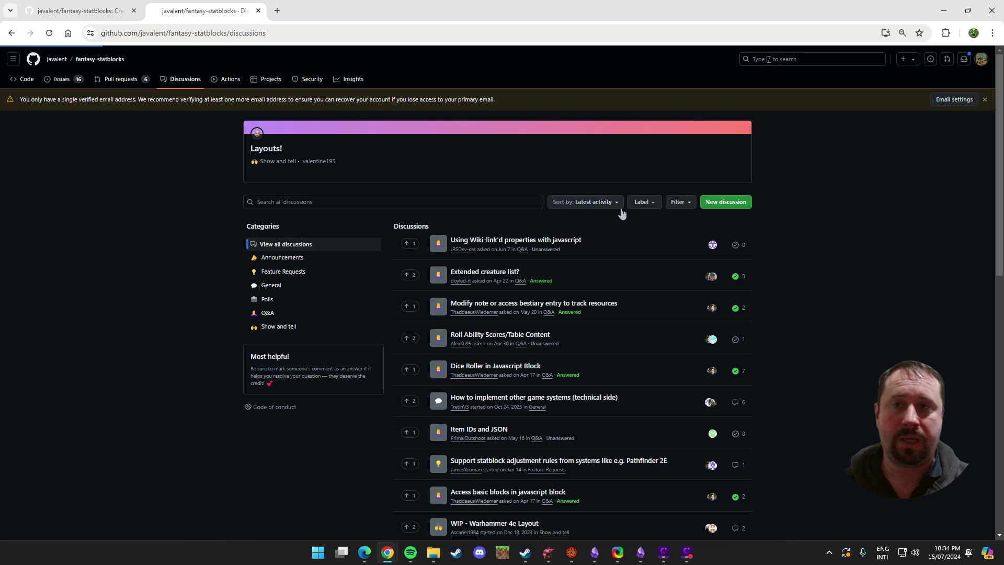
scroll(488, 256, down, 15)
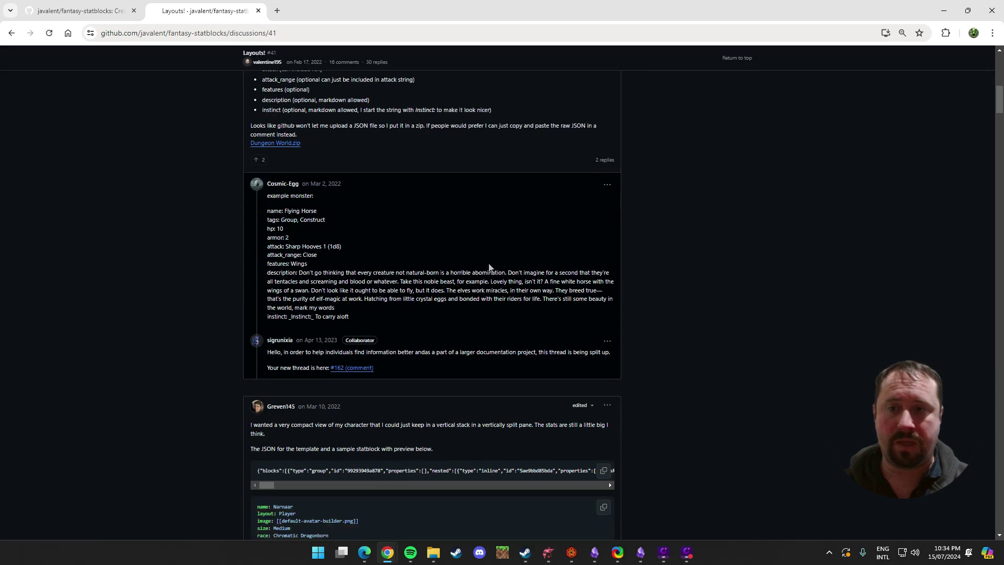
scroll(155, 202, down, 1)
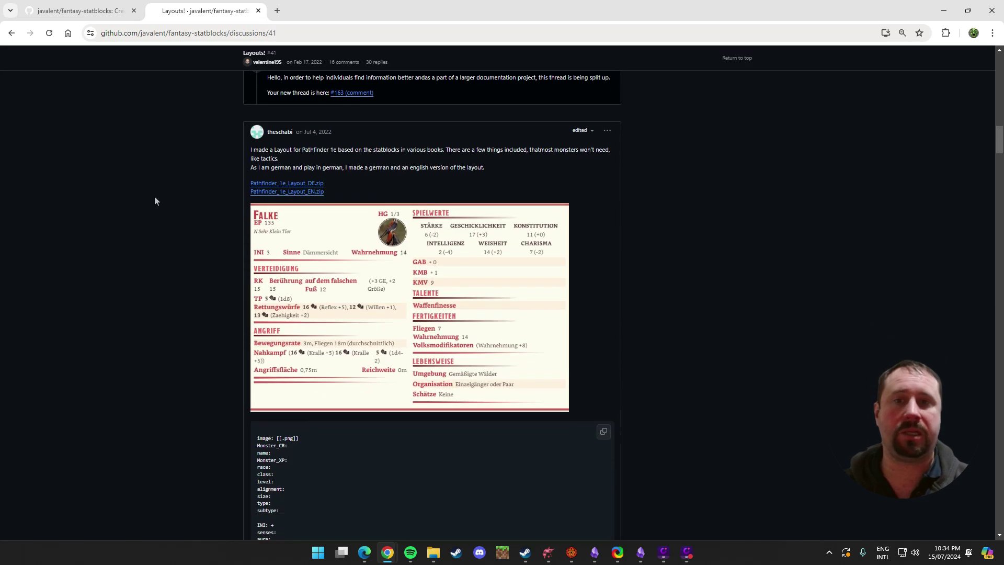
scroll(155, 199, down, 20)
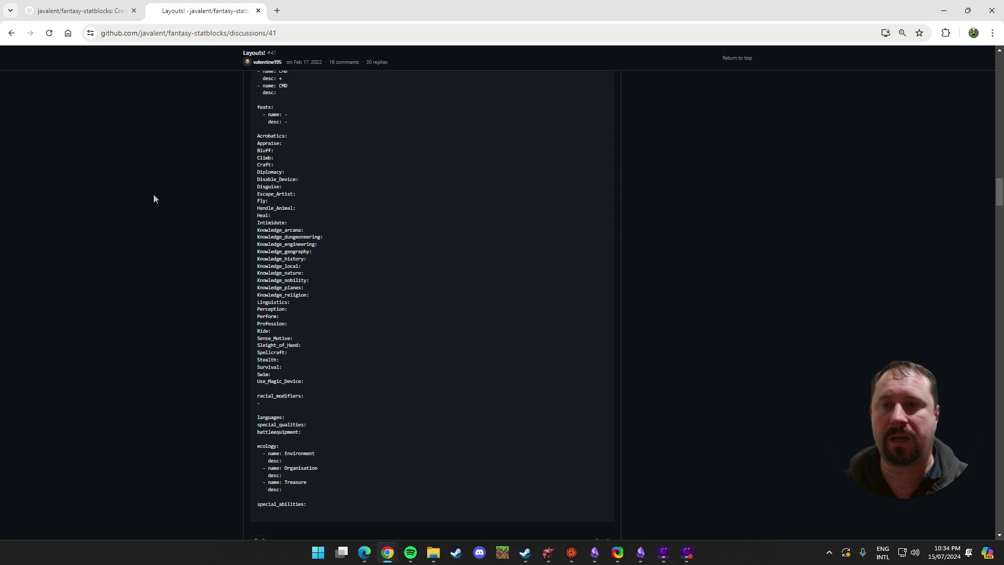
scroll(155, 201, down, 20)
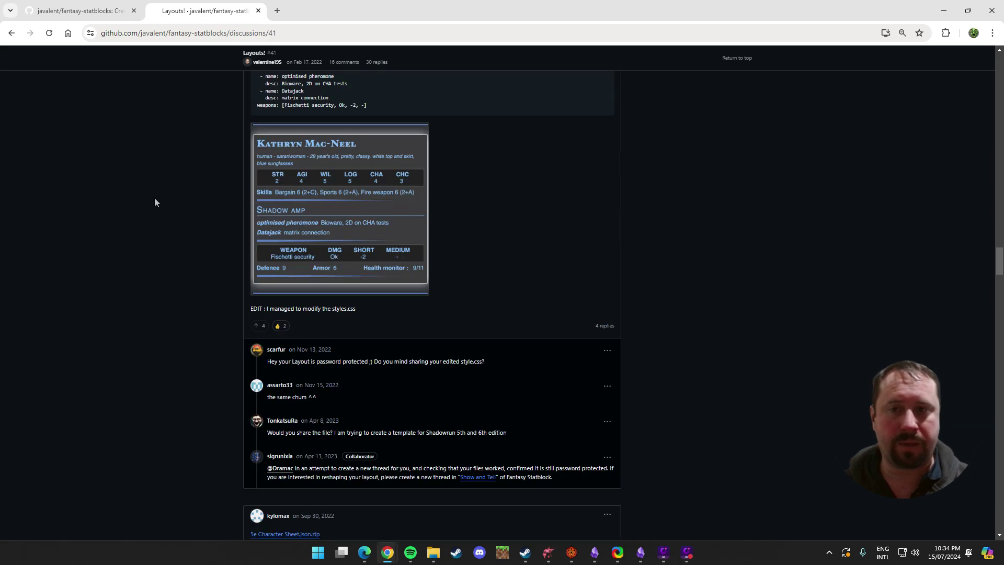
scroll(155, 203, down, 8)
click(11, 34)
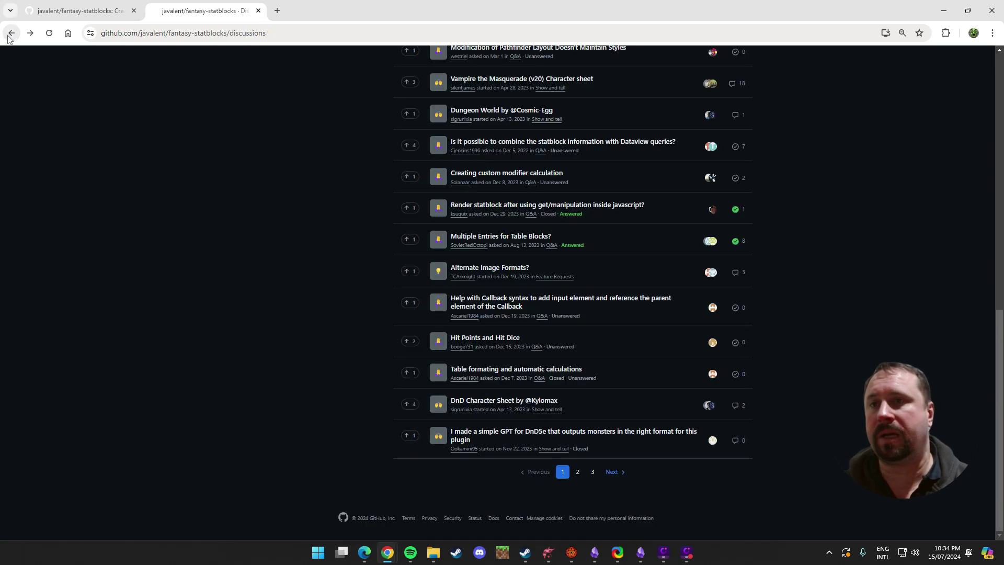
click(10, 34)
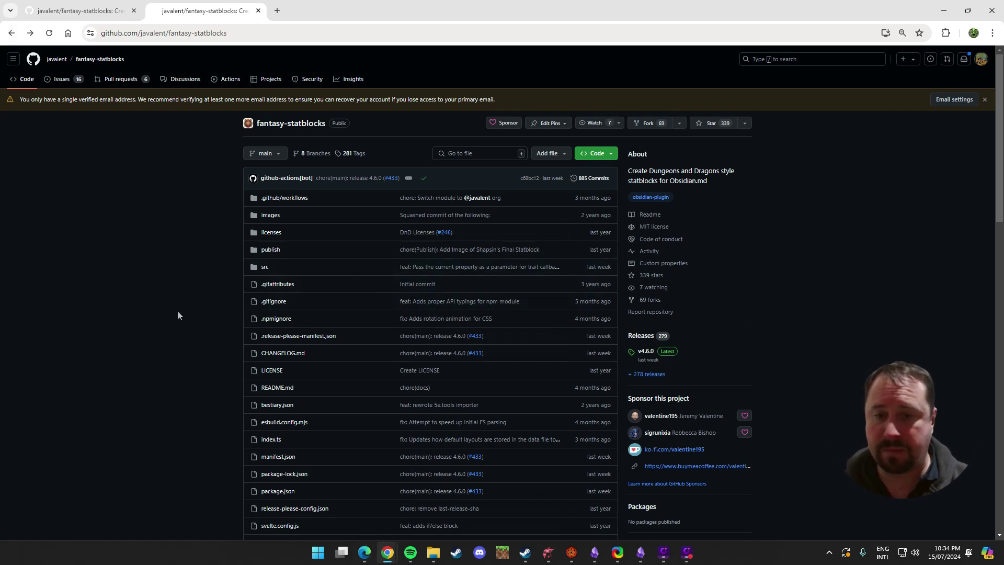
click(481, 553)
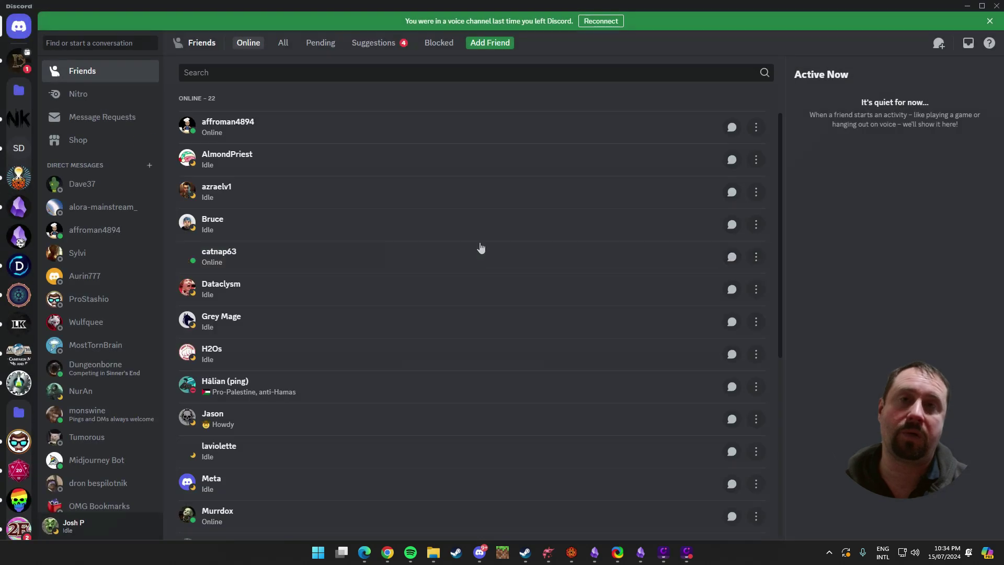
Open the Obsidian TTRPG Community server and show its full game-systems forum.
click(19, 236)
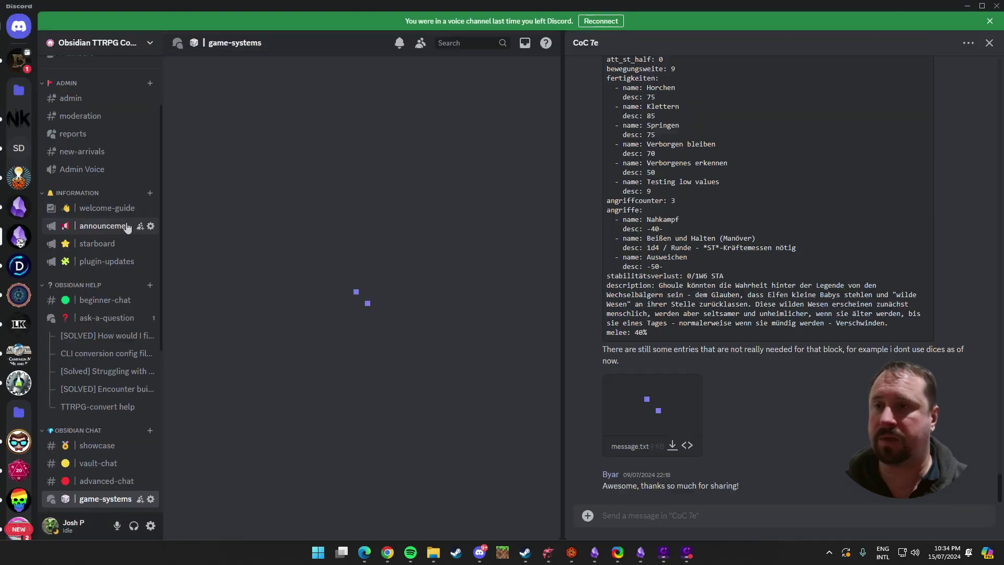
scroll(145, 297, down, 5)
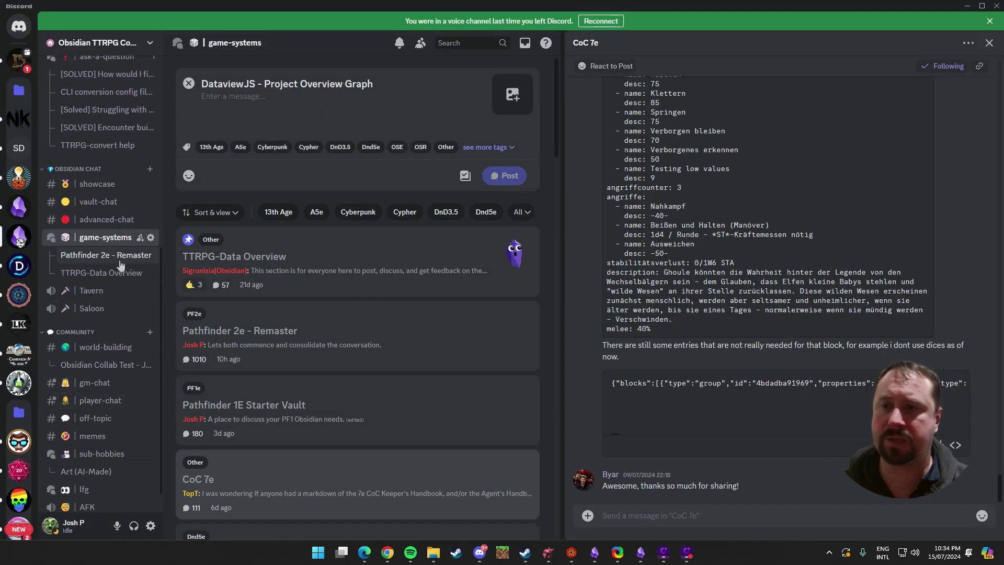
click(96, 241)
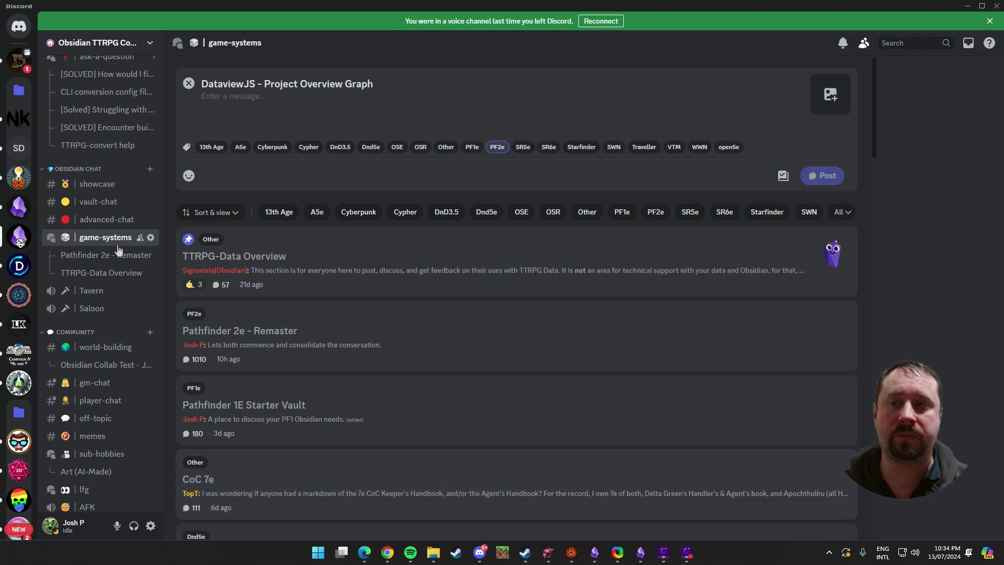
scroll(343, 295, down, 5)
scroll(332, 348, down, 3)
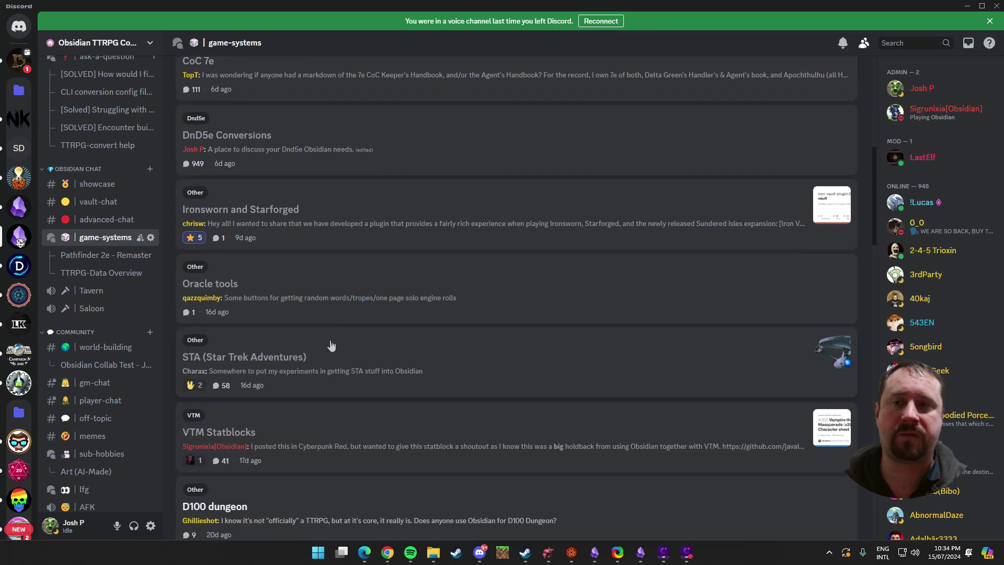
scroll(348, 345, up, 8)
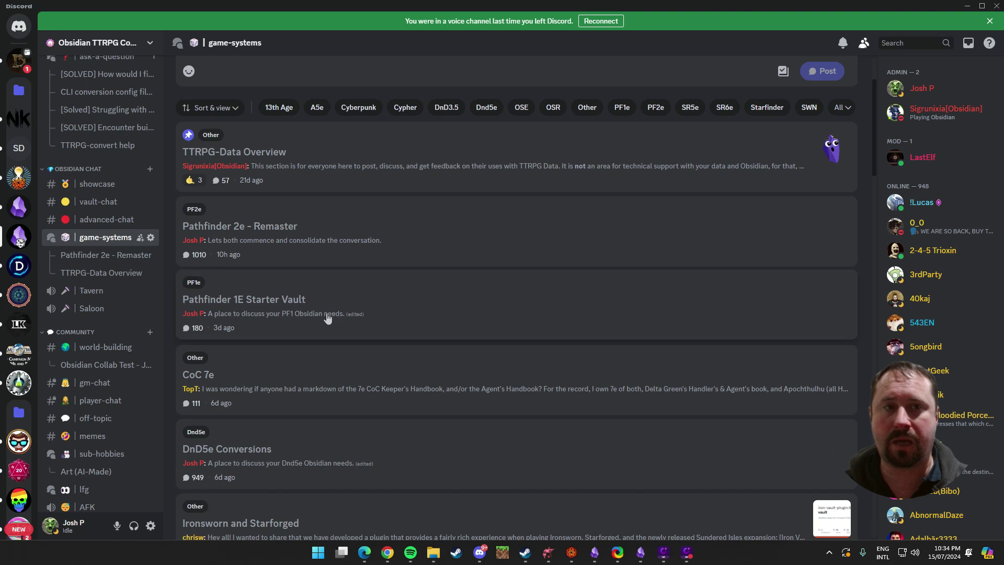
scroll(335, 333, down, 1)
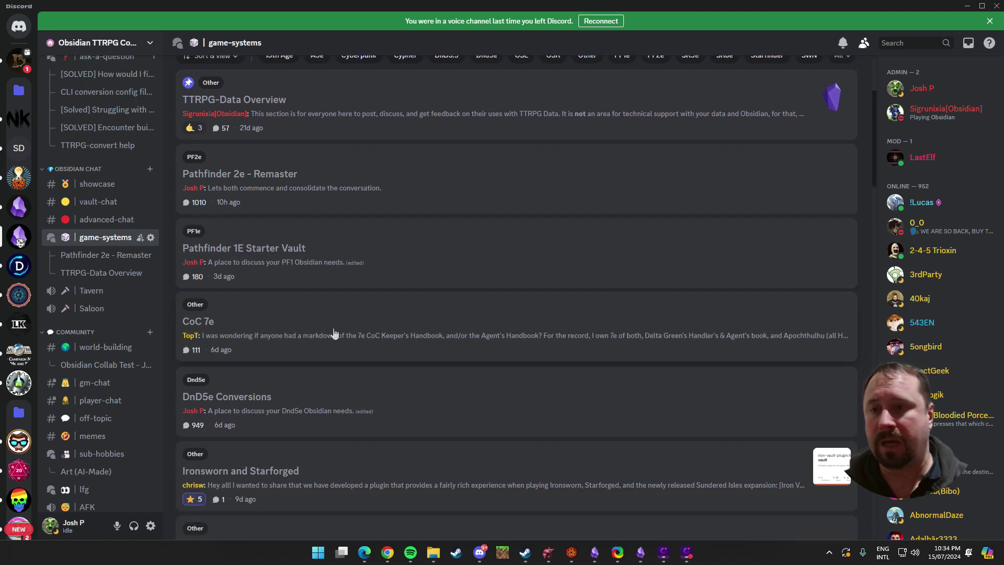
Open the CoC 7e forum post and scroll up to the message sharing the Google Drive NPC folder.
click(283, 345)
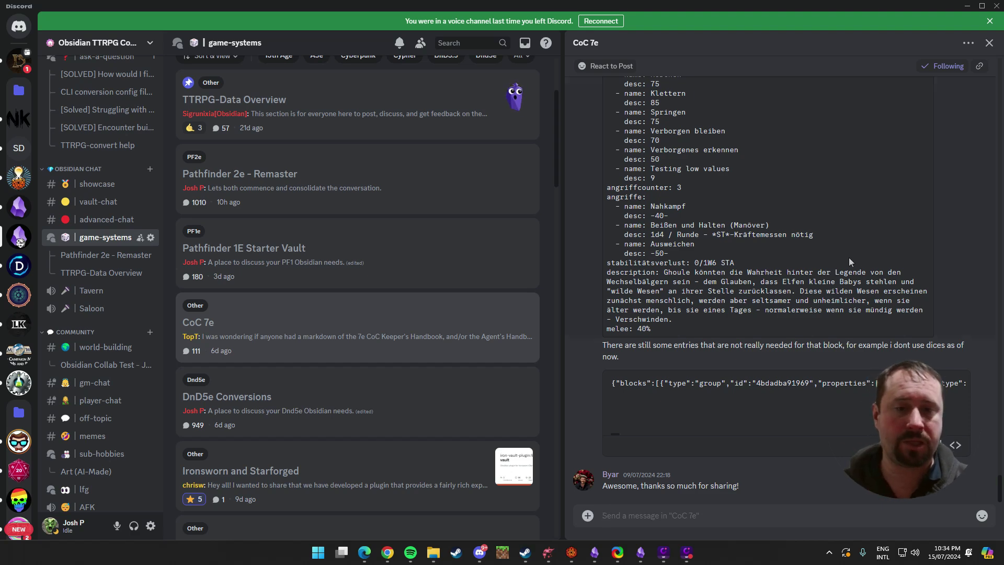
scroll(839, 252, up, 10)
scroll(609, 305, down, 10)
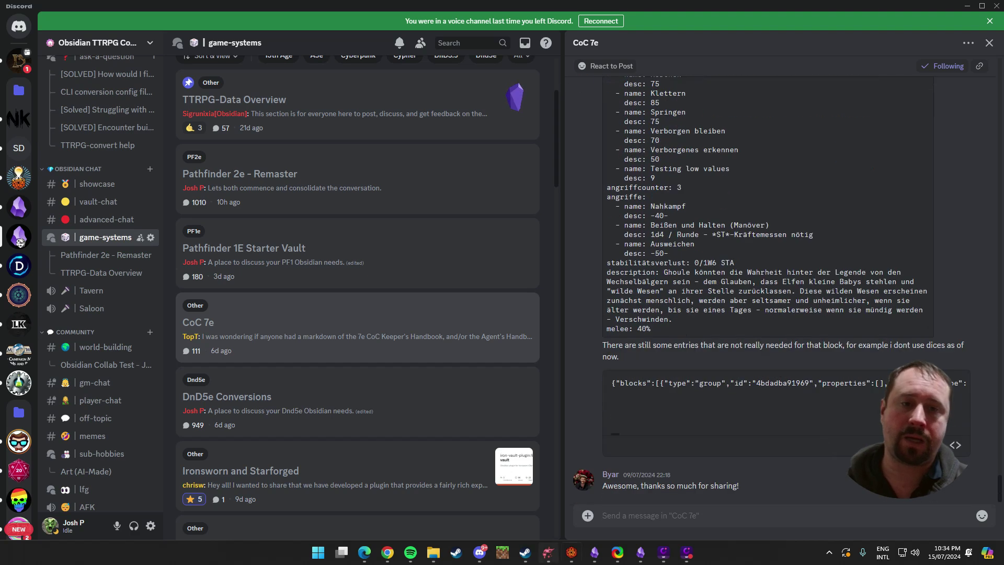
scroll(753, 220, up, 10)
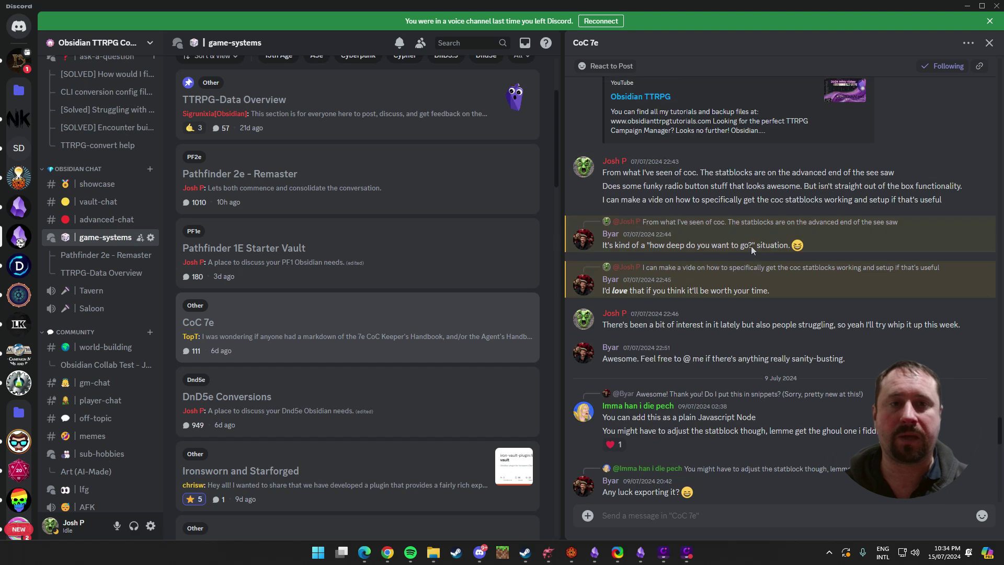
click(968, 10)
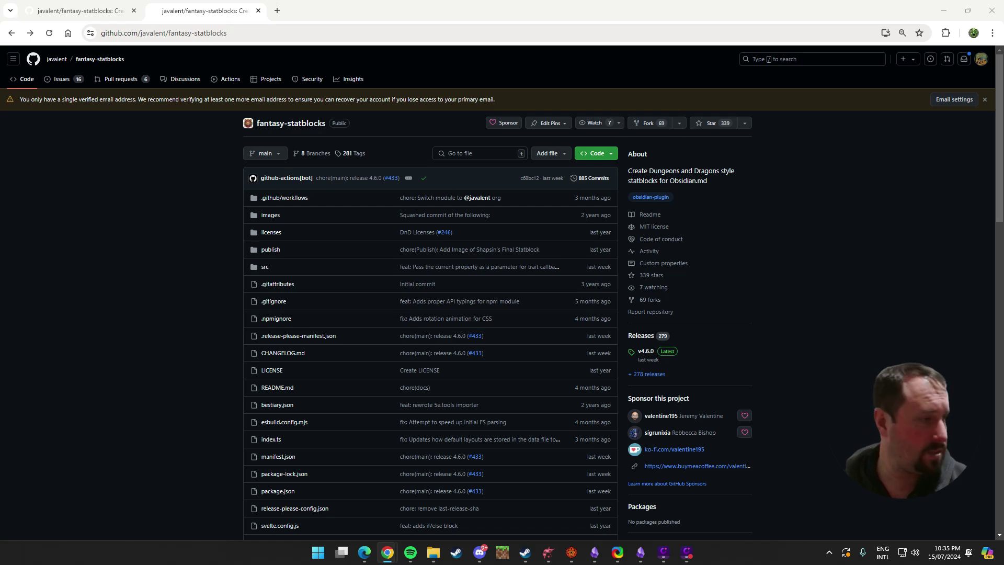
key(alt+Tab)
scroll(779, 353, up, 10)
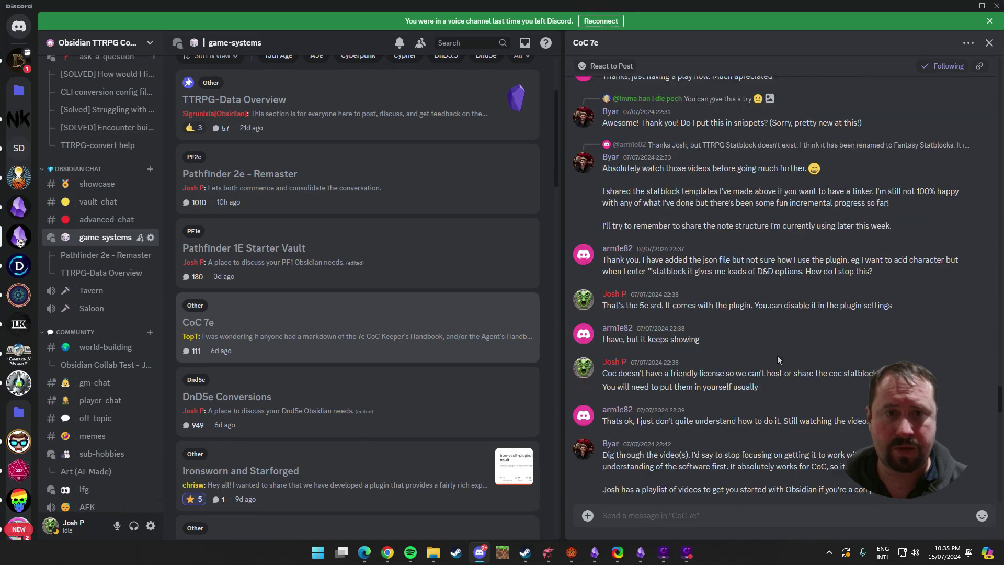
scroll(783, 356, up, 10)
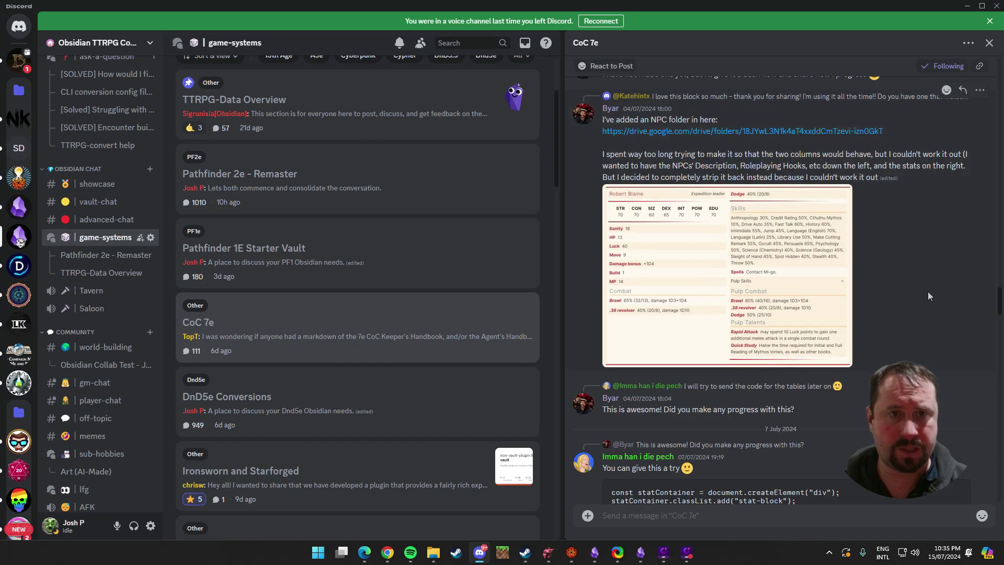
scroll(926, 289, up, 1)
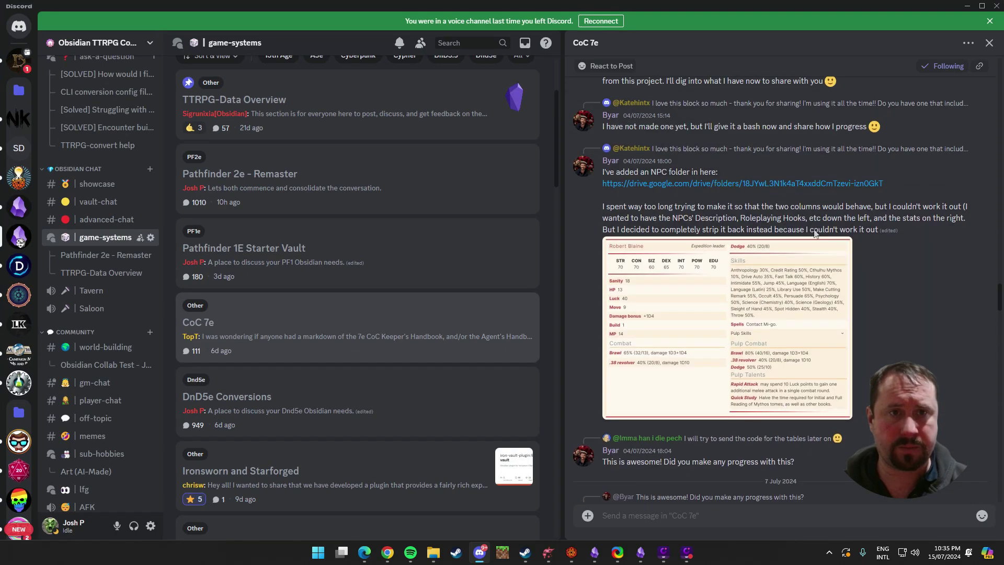
Open the shared Drive's Mythos Monsters folder and download CoC_01_NPC.json, CoC_01_Generic.json, Robert Blaine.md and DarkYoung.md.
click(663, 184)
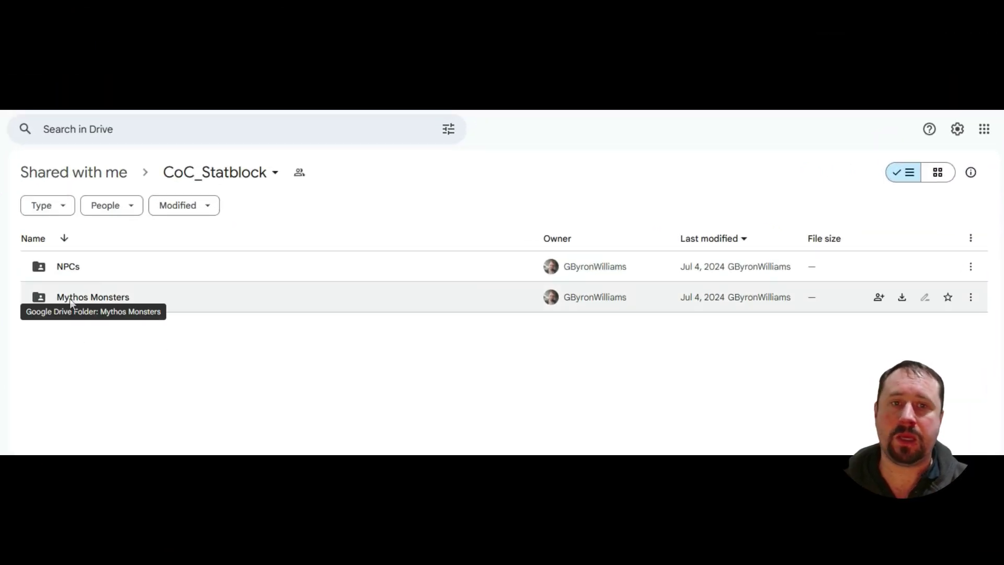
double_click(84, 299)
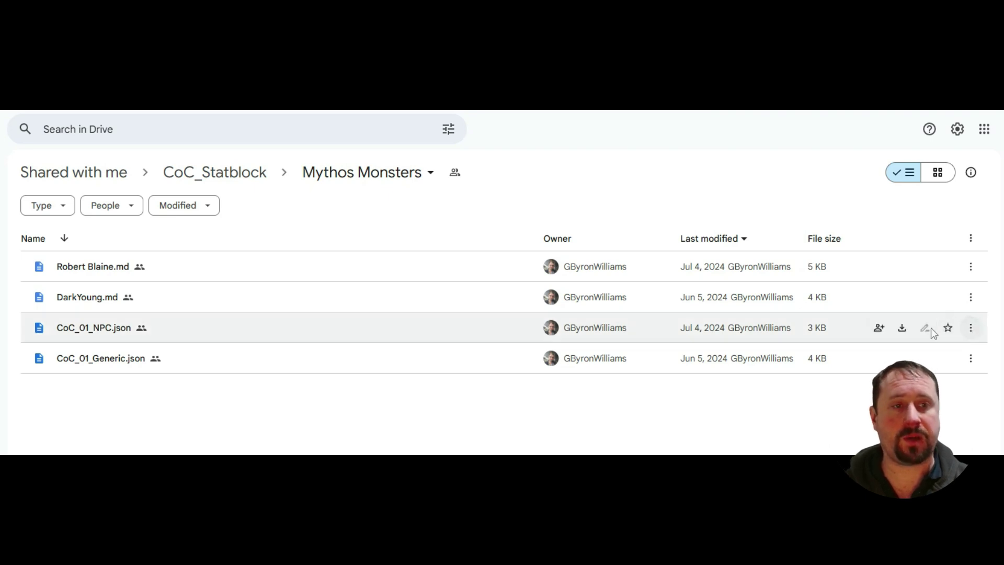
click(903, 328)
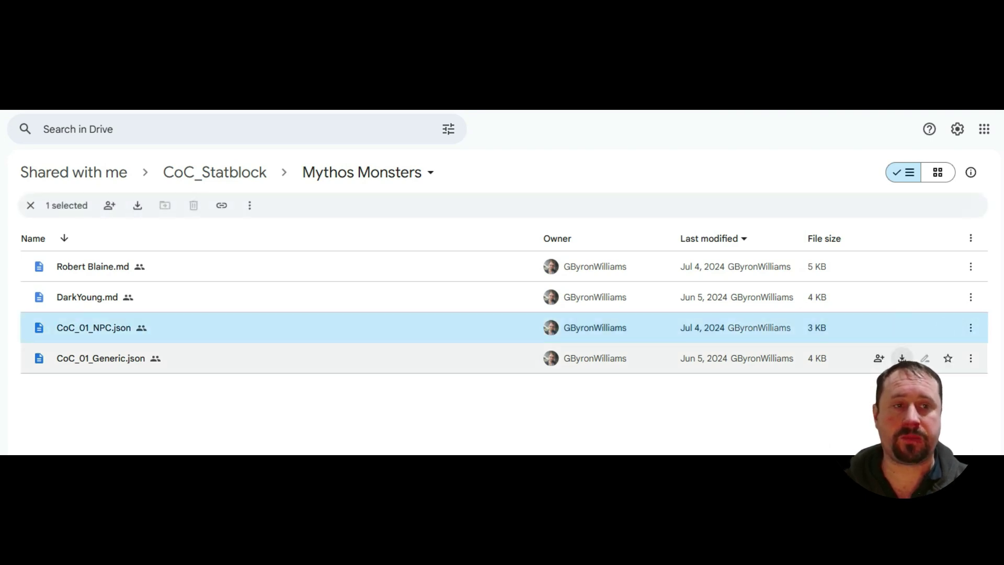
click(899, 360)
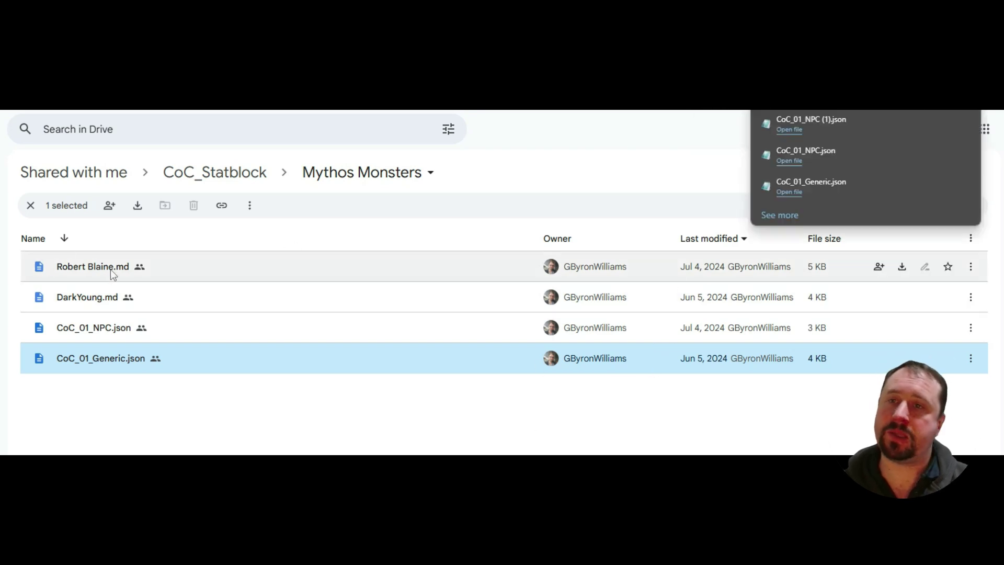
click(137, 205)
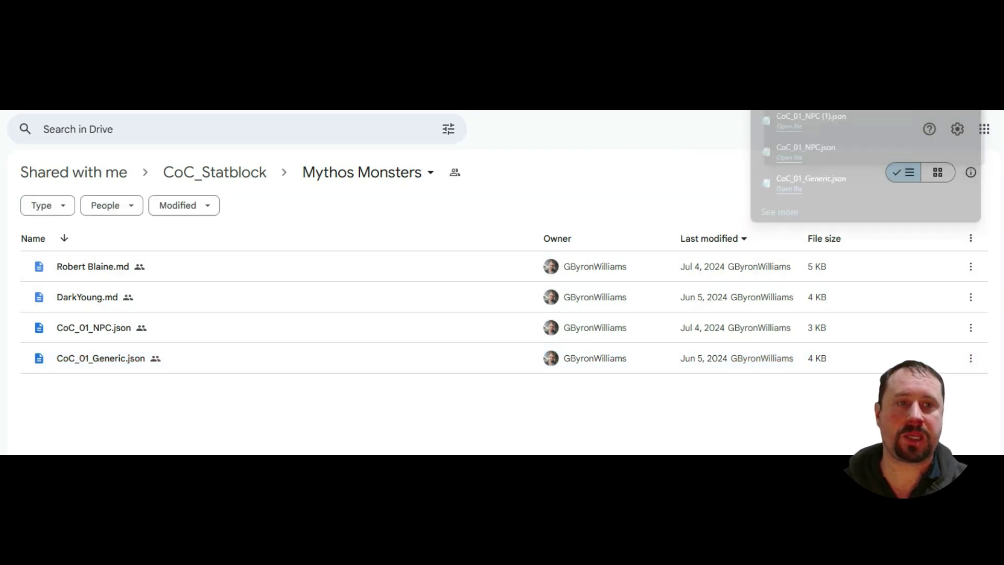
click(902, 266)
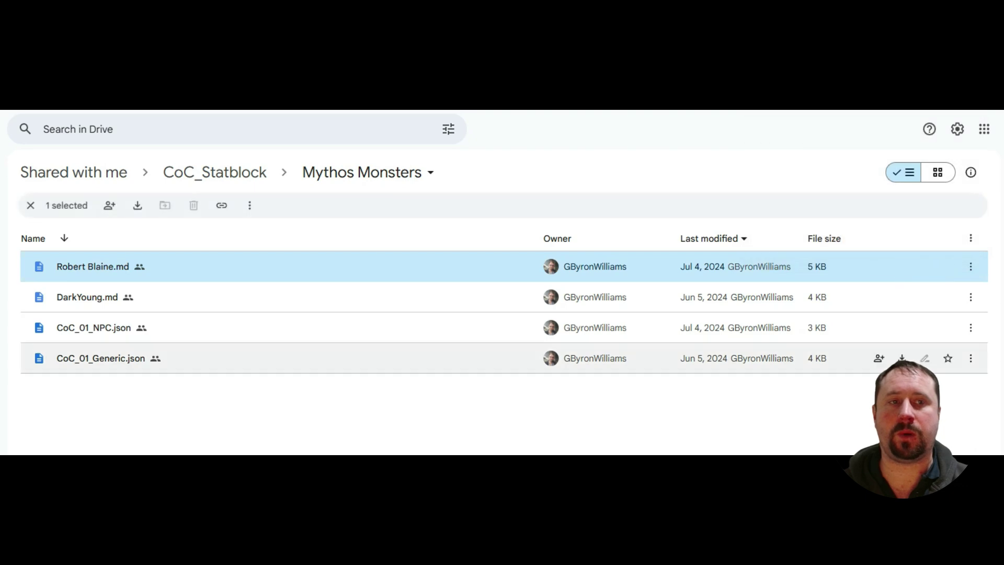
click(900, 298)
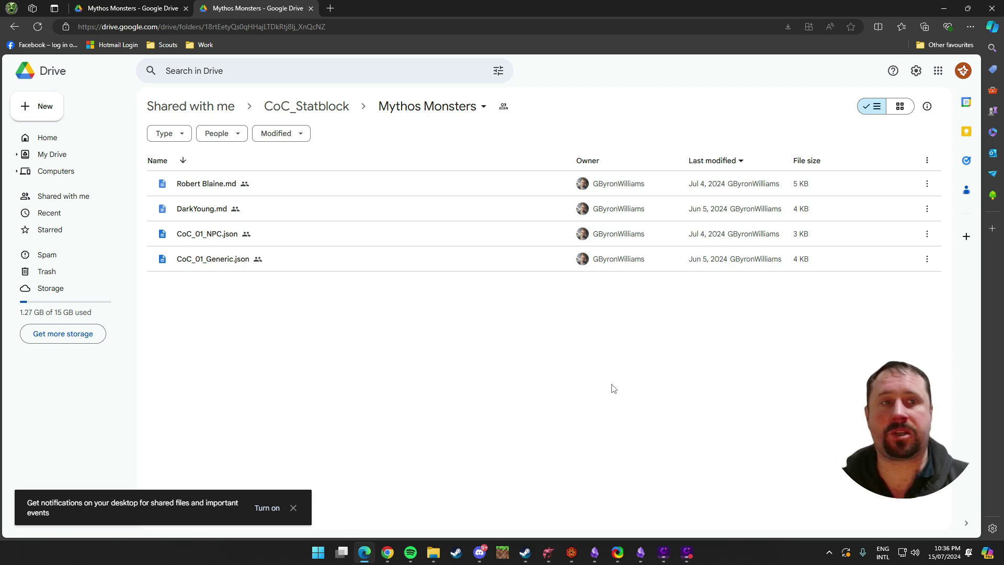
Minimize Google Drive and Discord, bring up the ObsidianCoC vault, and turn on community plugins.
click(943, 8)
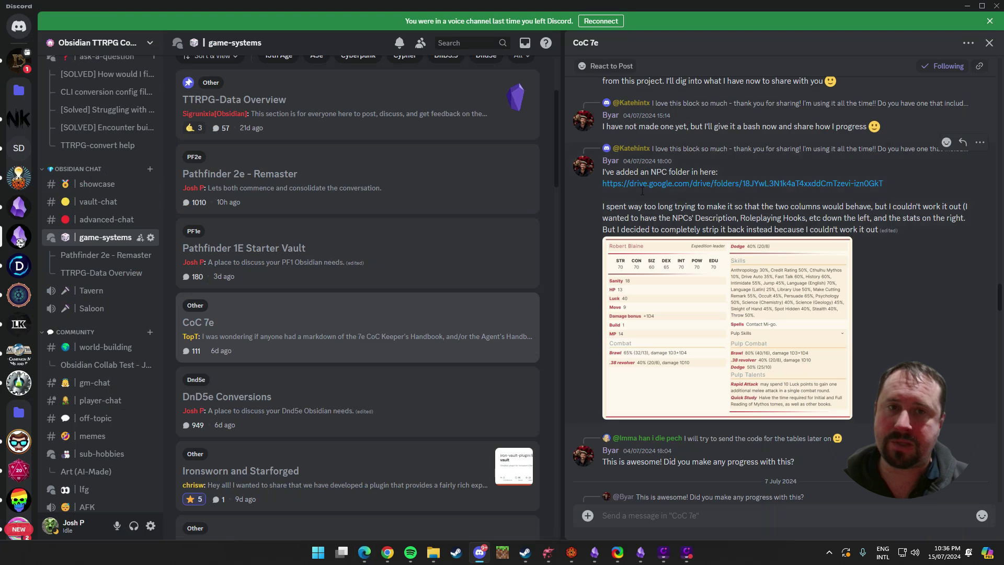
click(966, 6)
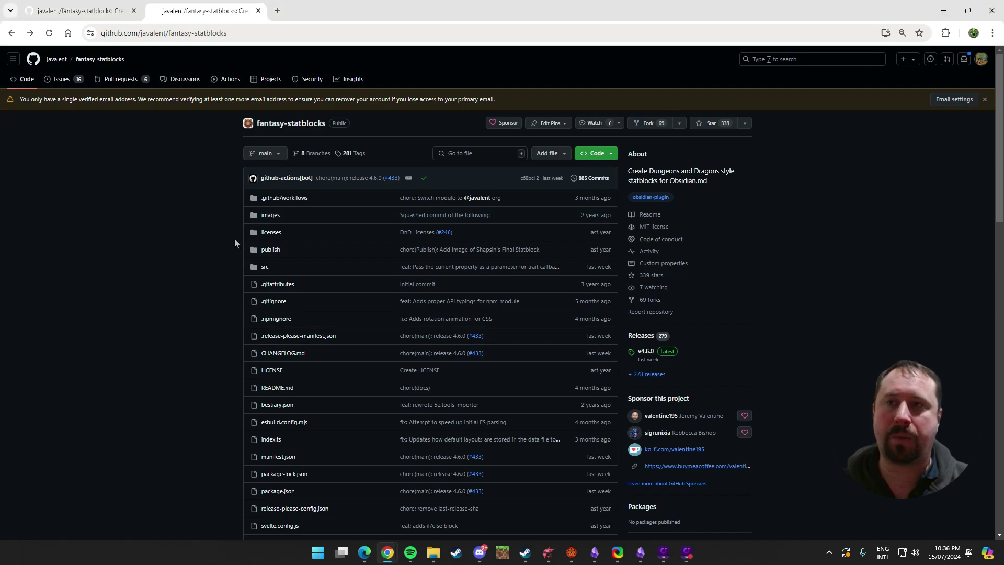
mouse_move(640, 556)
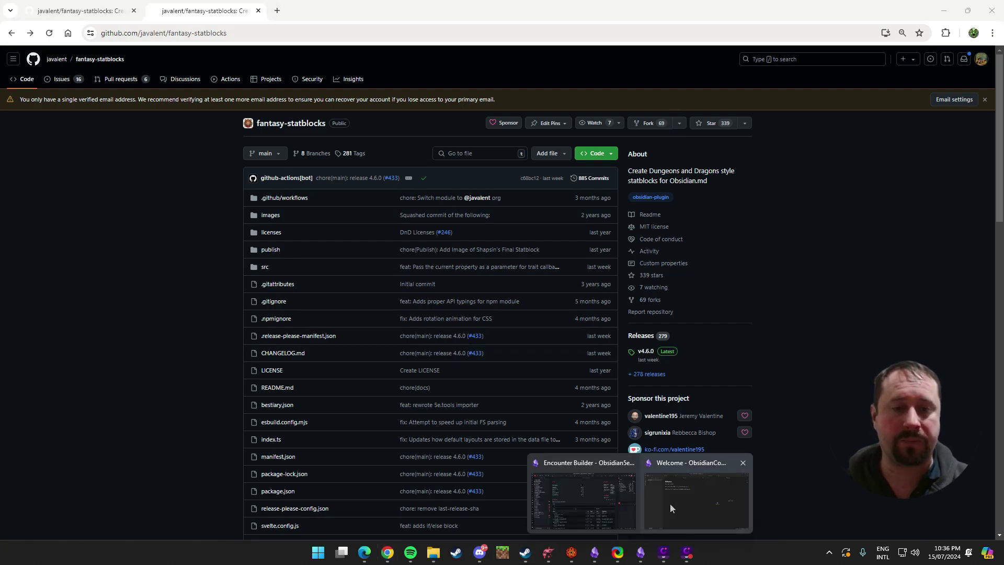
click(670, 504)
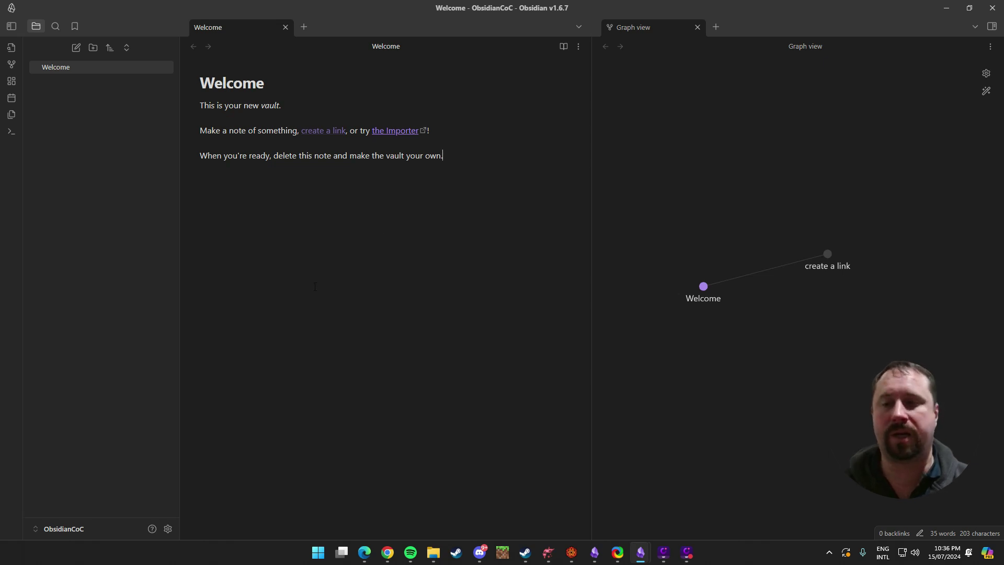
click(169, 529)
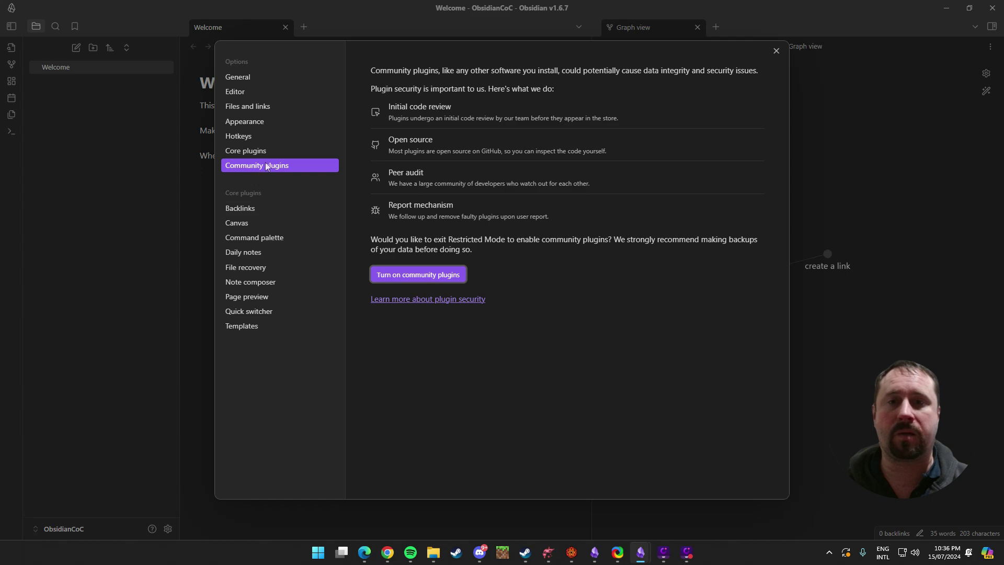
click(422, 275)
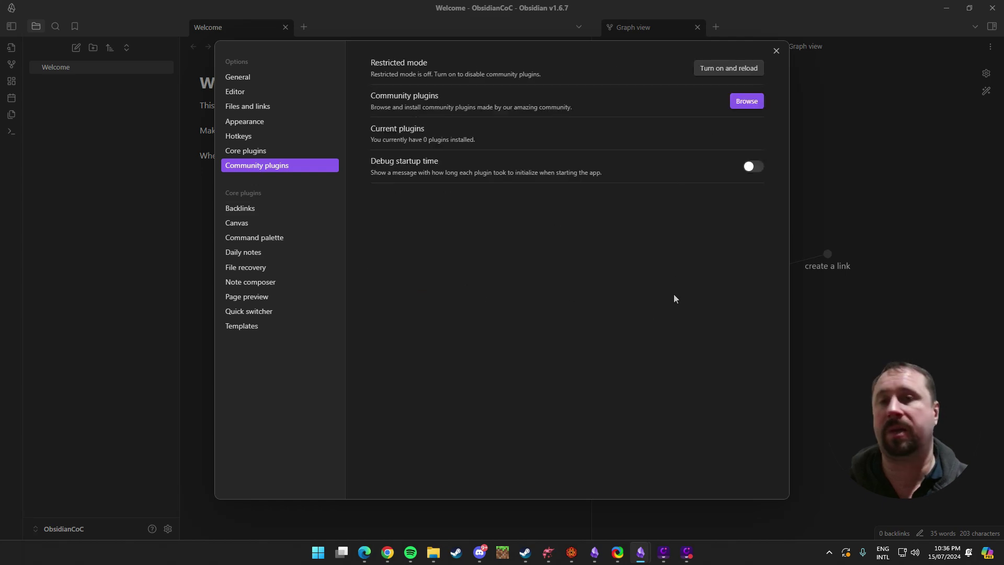
Search the plugin catalogue for 'fantasy' and install Fantasy Statblocks.
click(746, 101)
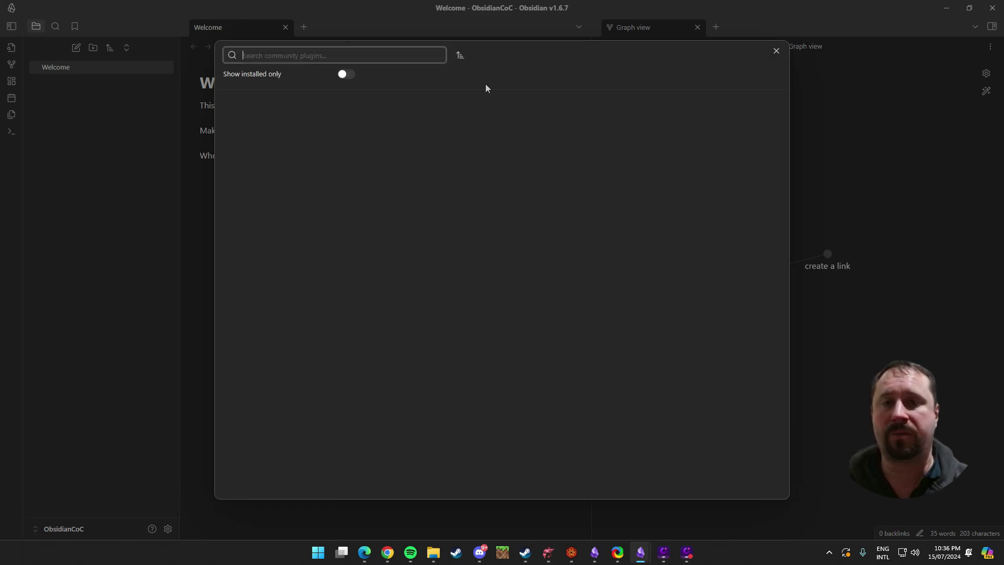
text(fantasy)
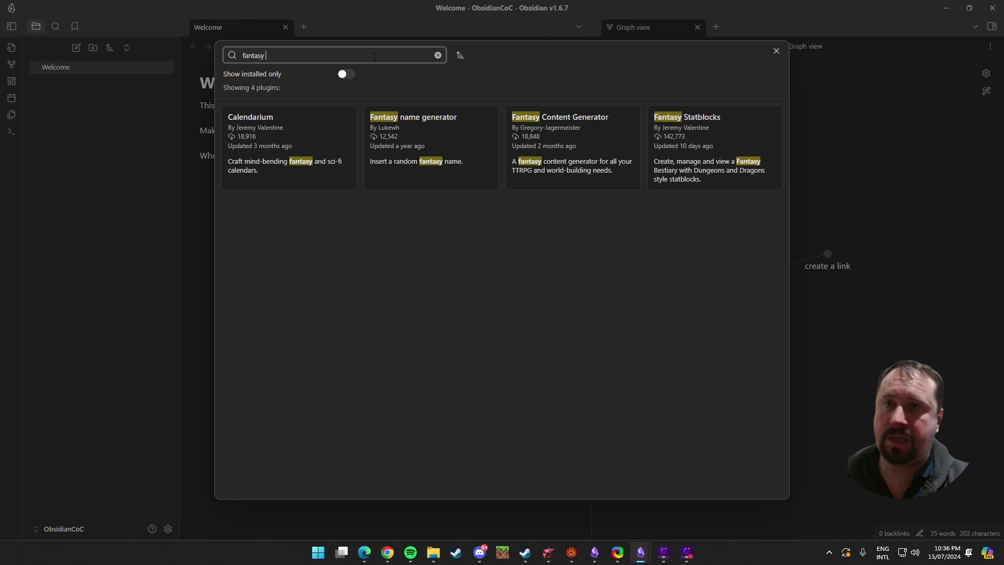
click(740, 162)
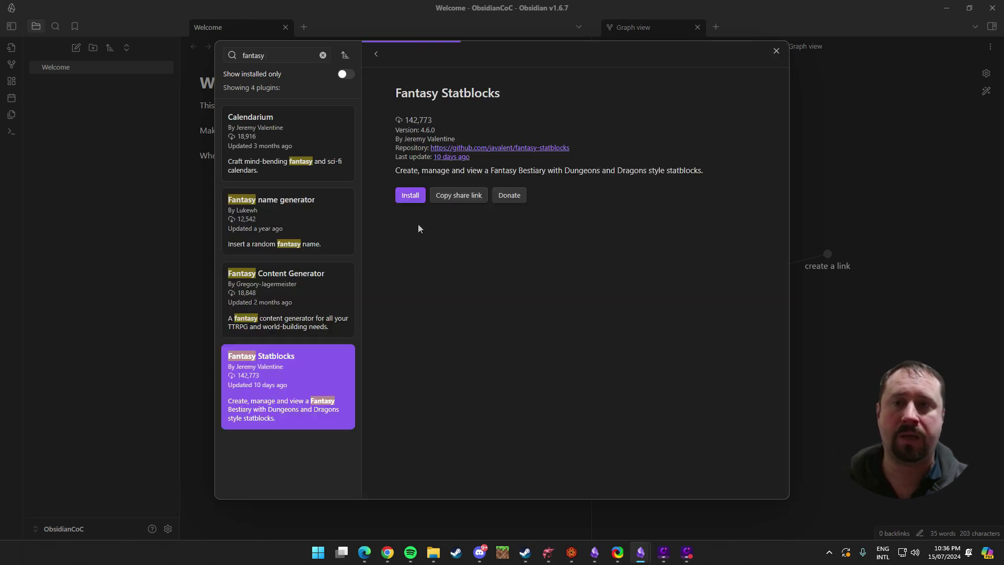
click(411, 195)
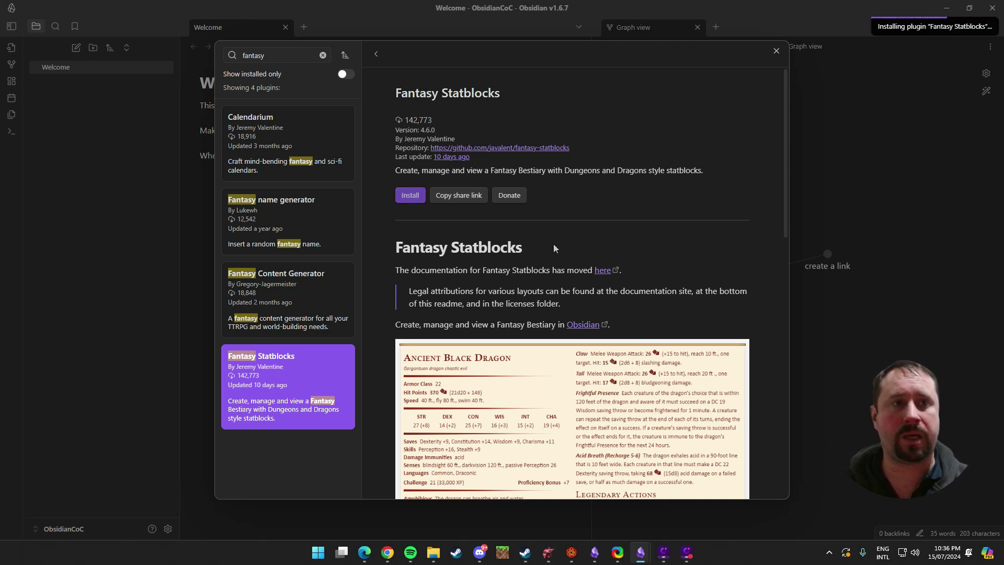
Search for 'initi', then install and enable the Initiative Tracker plugin.
click(375, 54)
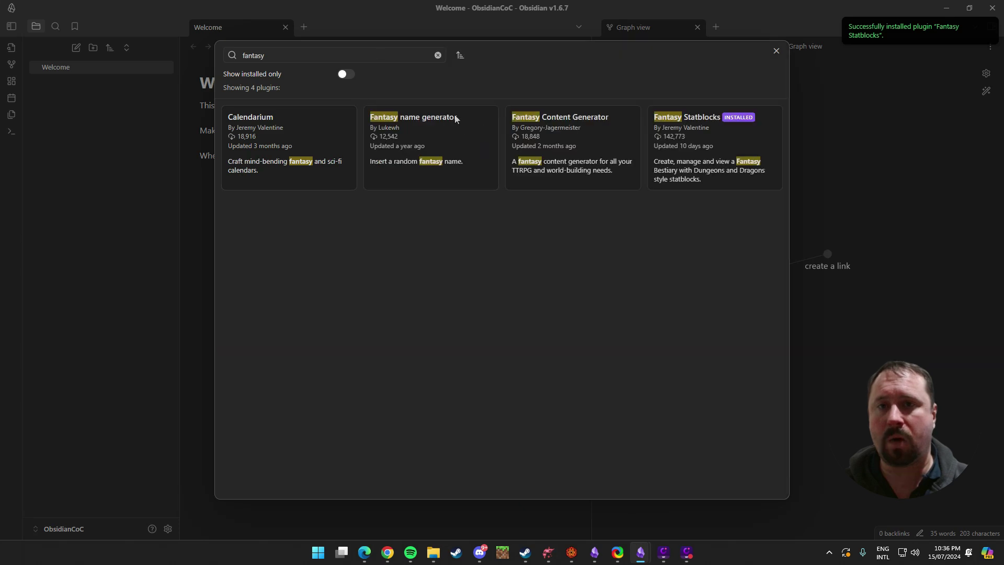
double_click(238, 52)
text(ini)
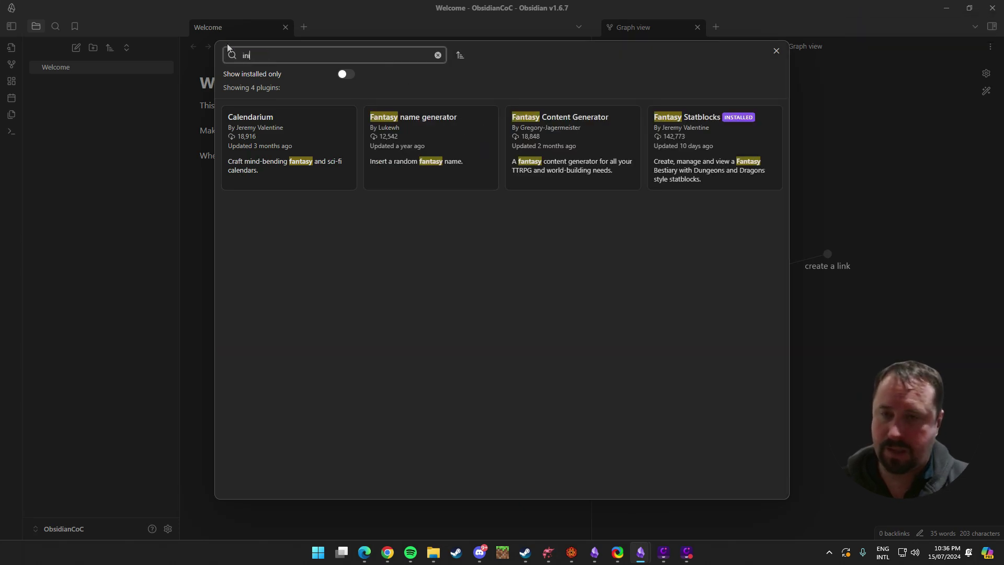
text(ti)
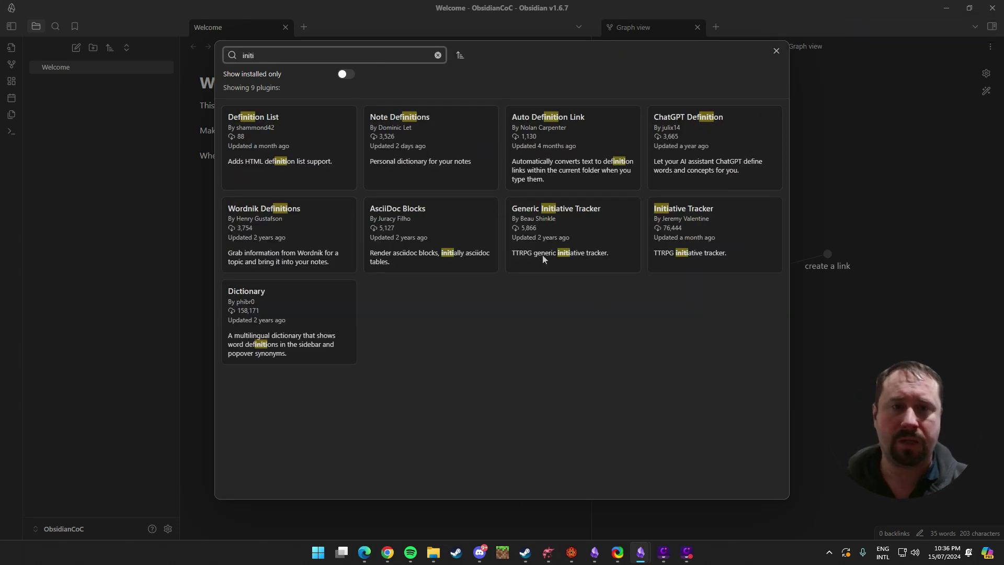
click(705, 254)
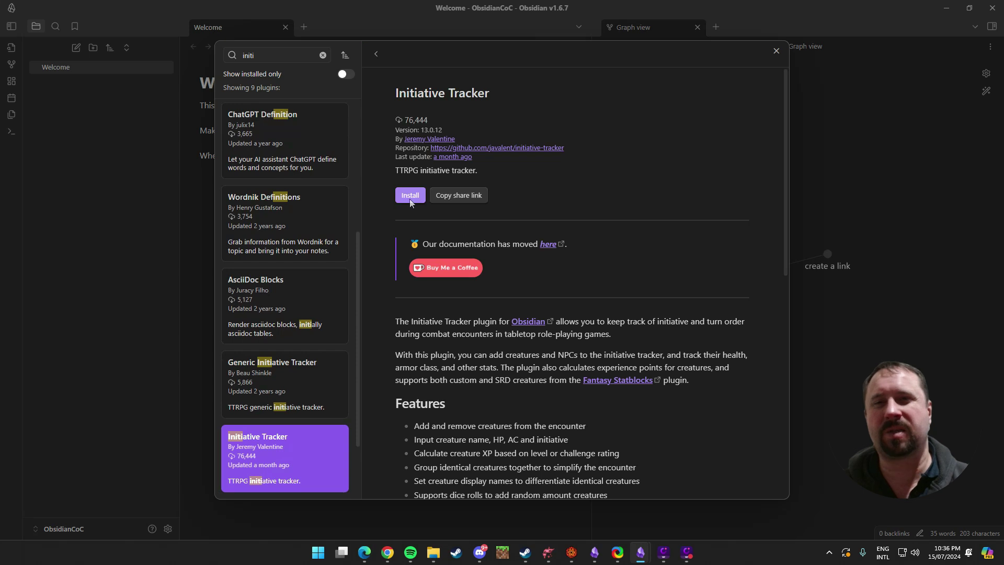
click(412, 195)
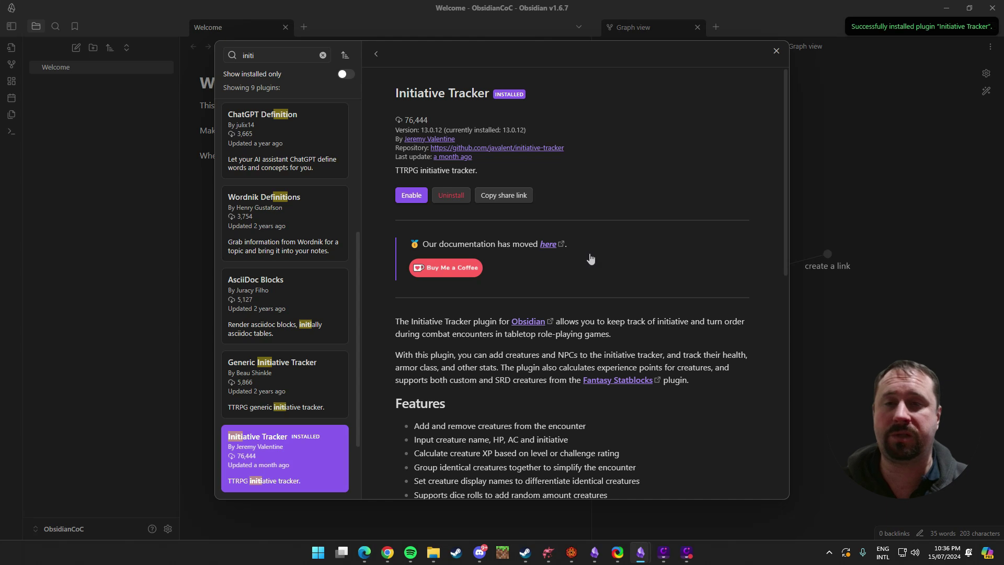
click(411, 195)
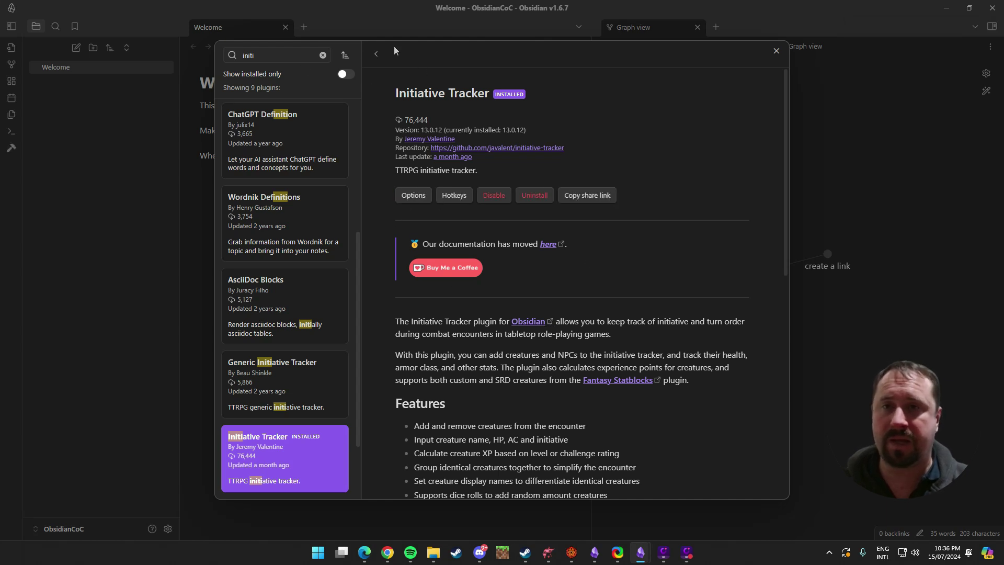
click(375, 54)
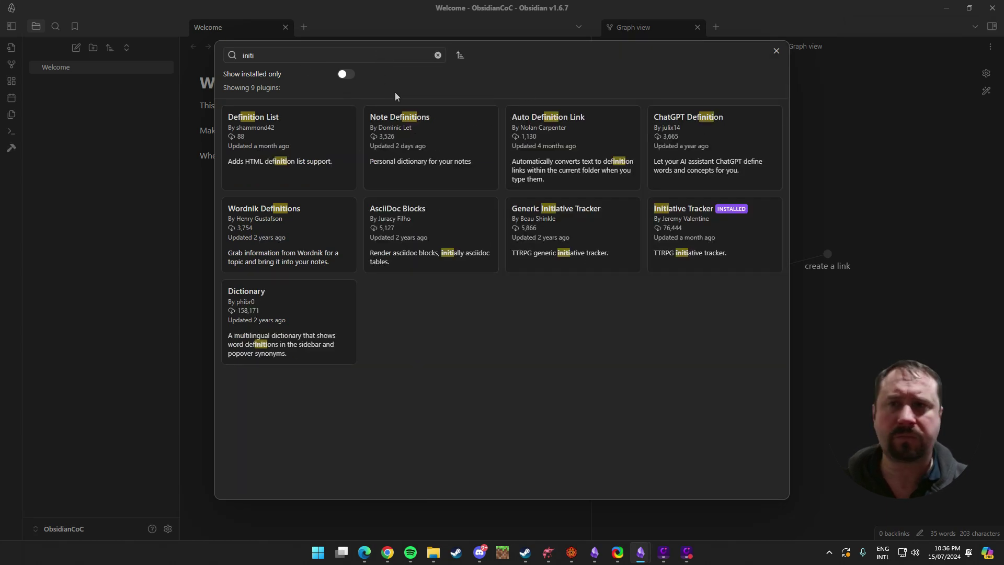
Enable Fantasy Statblocks and scroll its plugin settings down to the Layouts section.
click(776, 51)
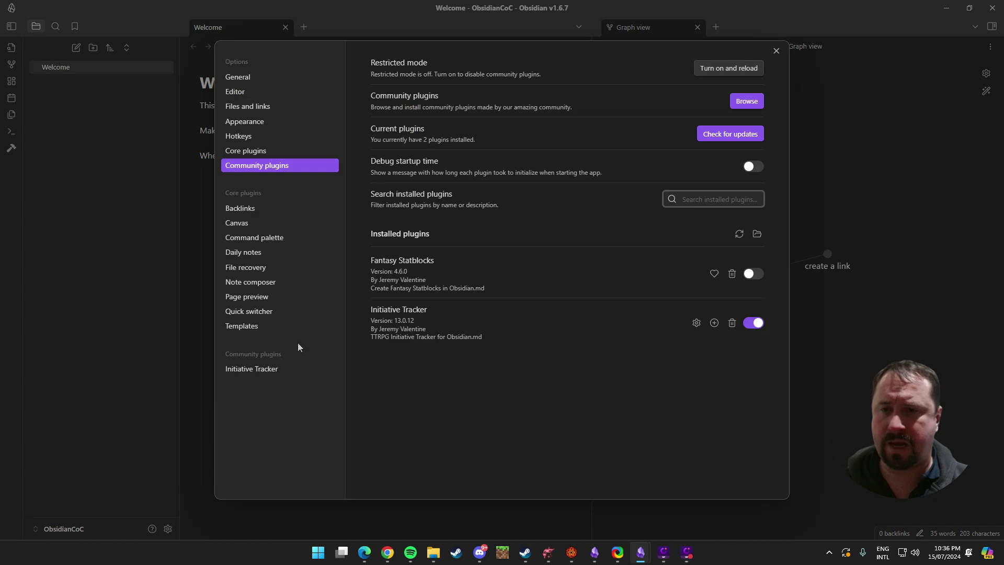
click(753, 274)
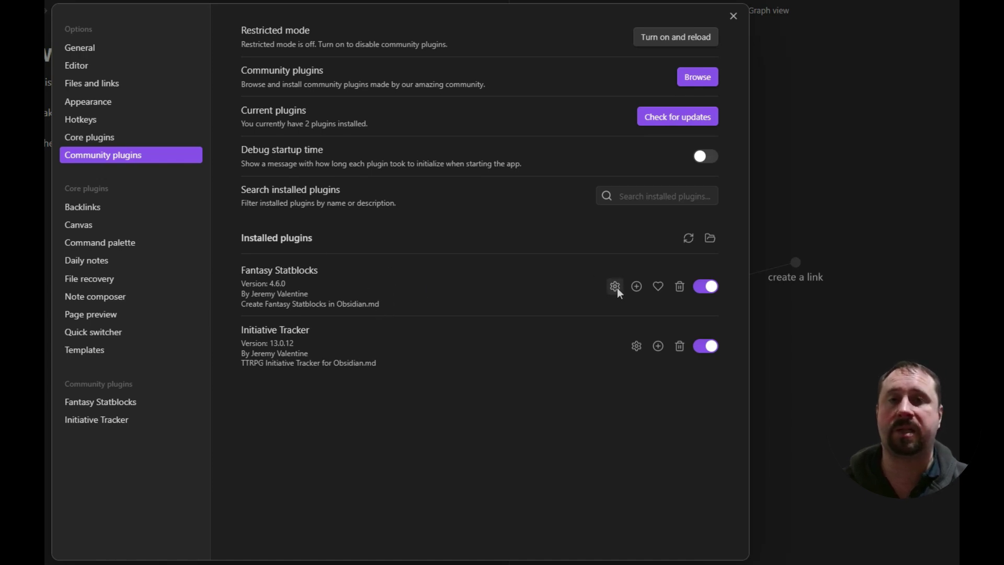
click(100, 402)
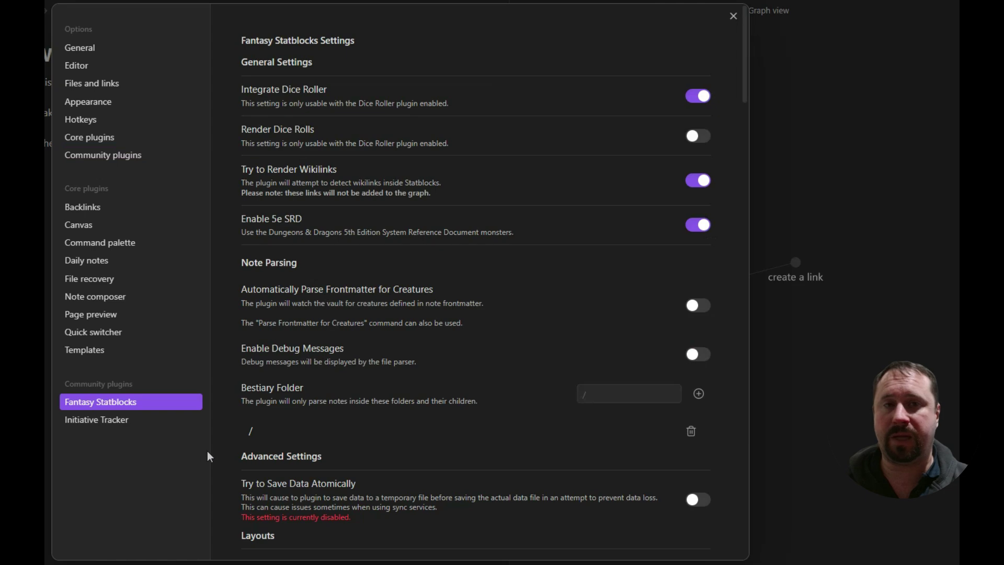
scroll(375, 220, down, 3)
scroll(441, 212, up, 3)
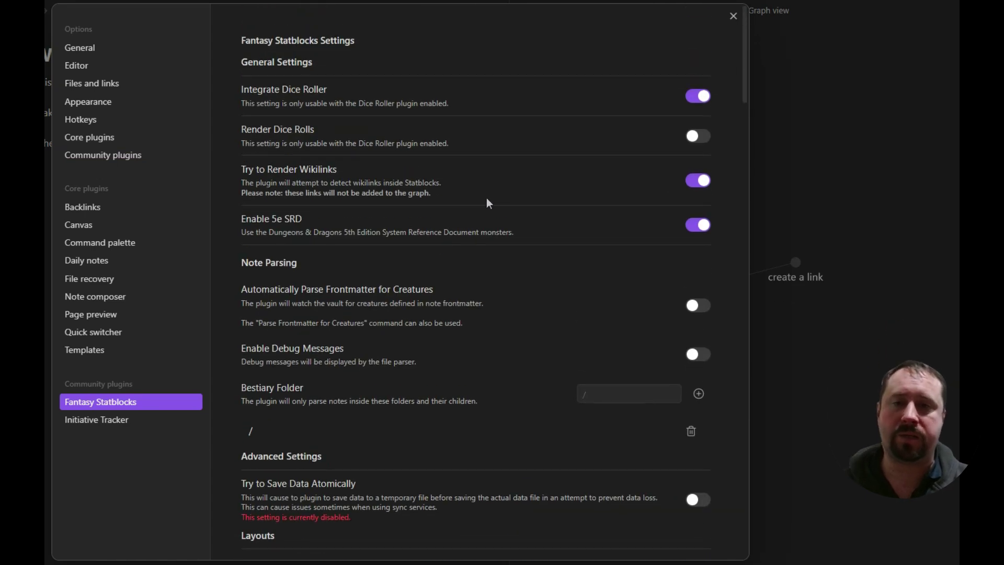
scroll(502, 116, down, 10)
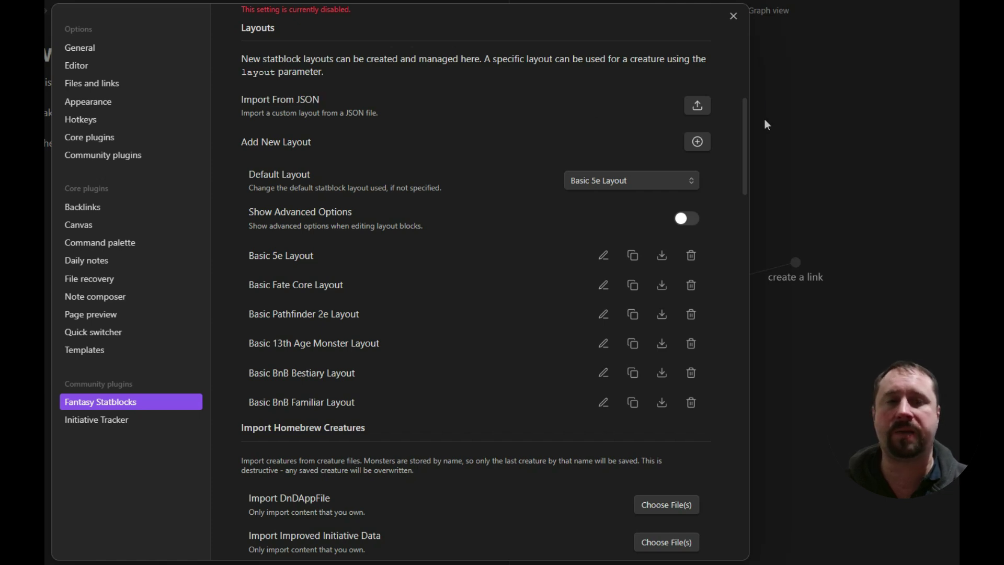
Import CoC_01_Generic.json and CoC_01_NPC.json as statblock layouts via Import From JSON.
click(698, 105)
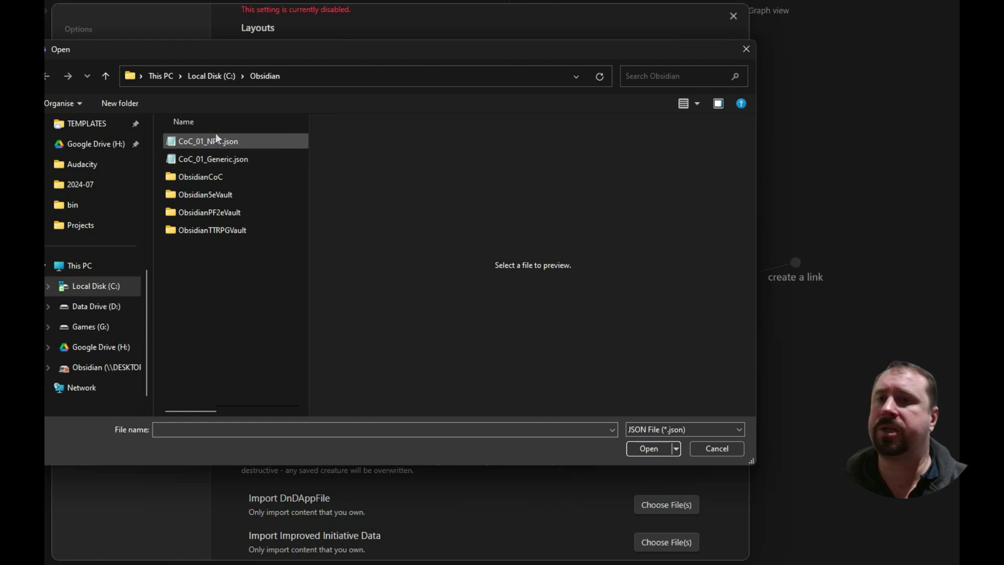
click(197, 161)
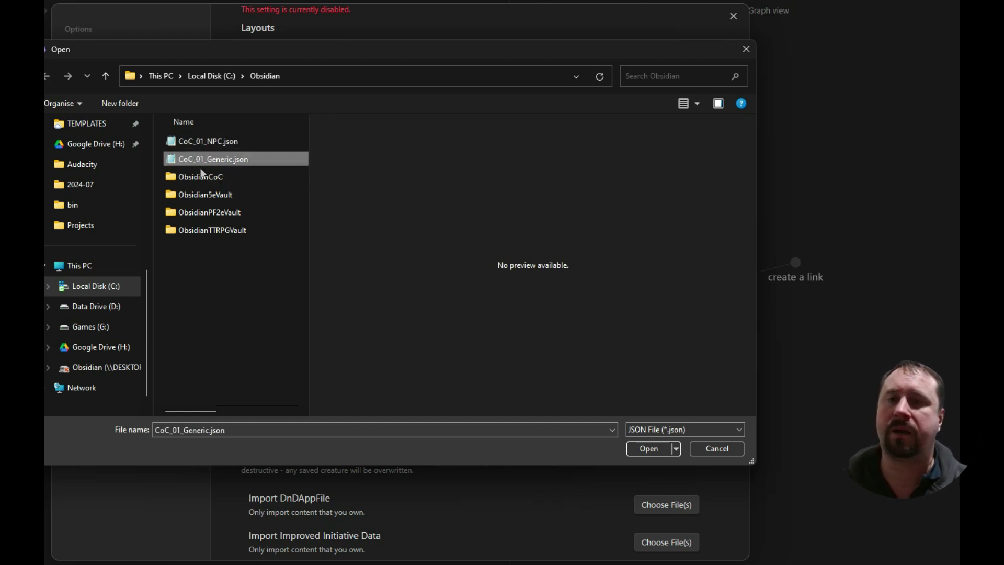
click(650, 449)
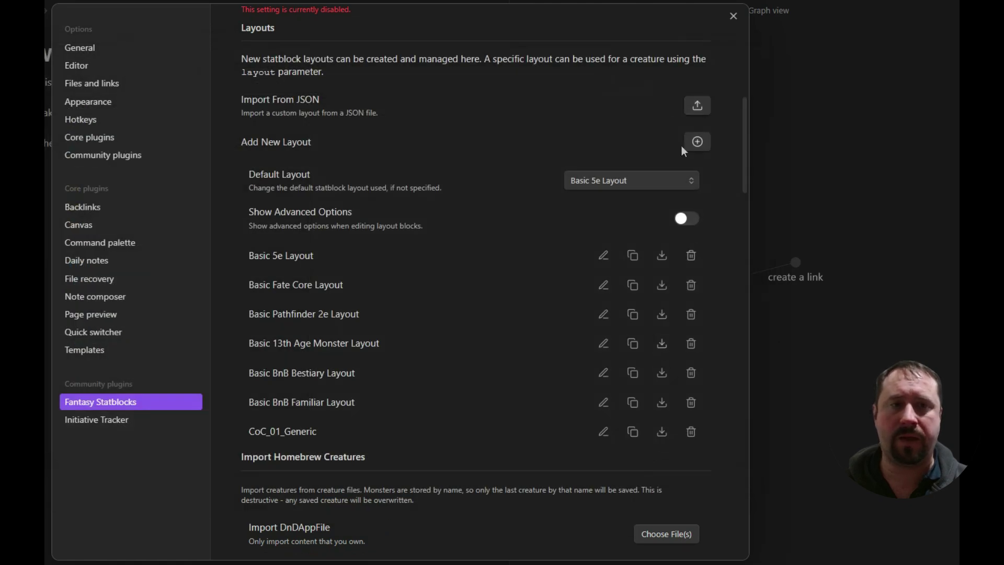
click(696, 105)
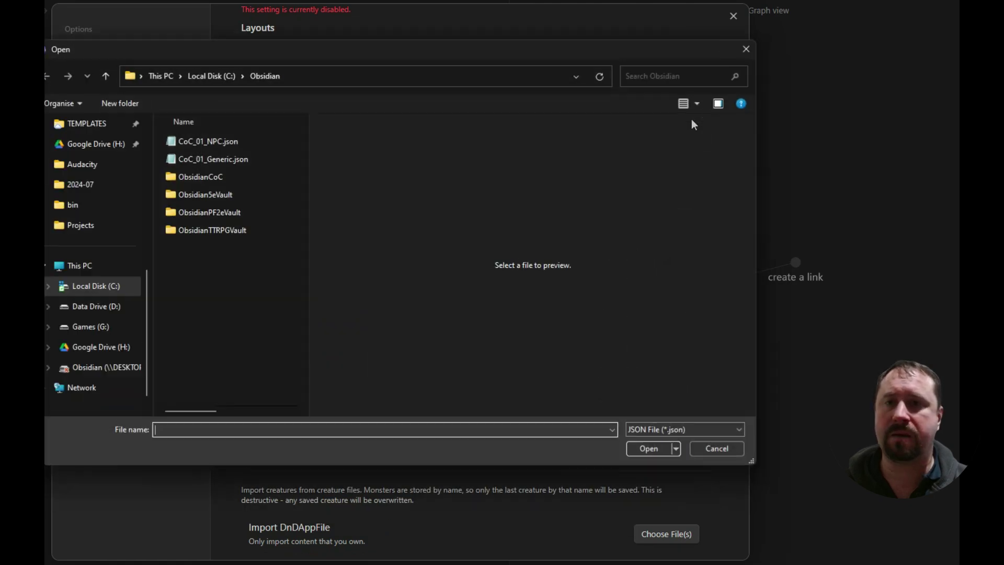
double_click(205, 141)
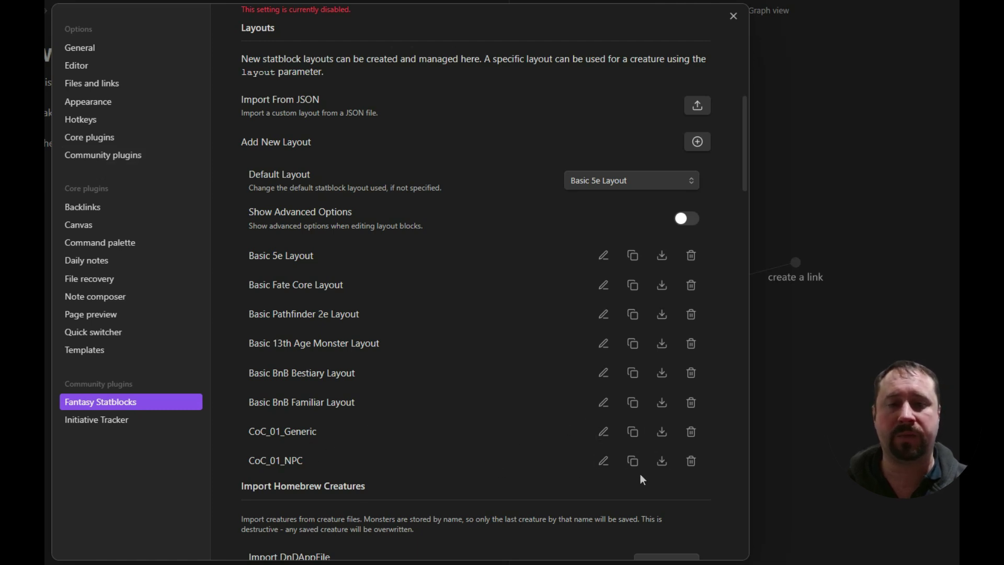
click(604, 462)
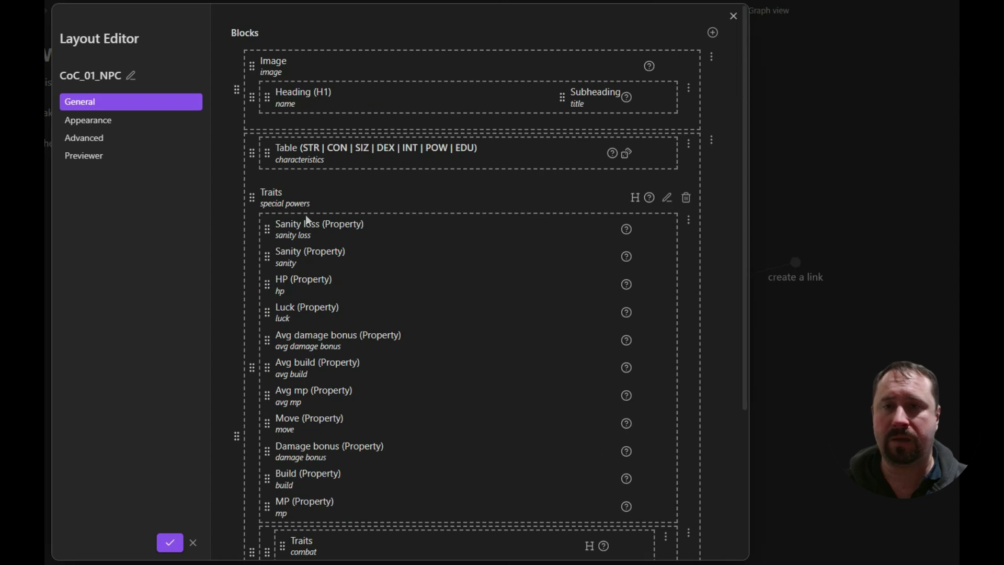
scroll(395, 198, down, 3)
scroll(396, 206, down, 2)
scroll(360, 306, up, 5)
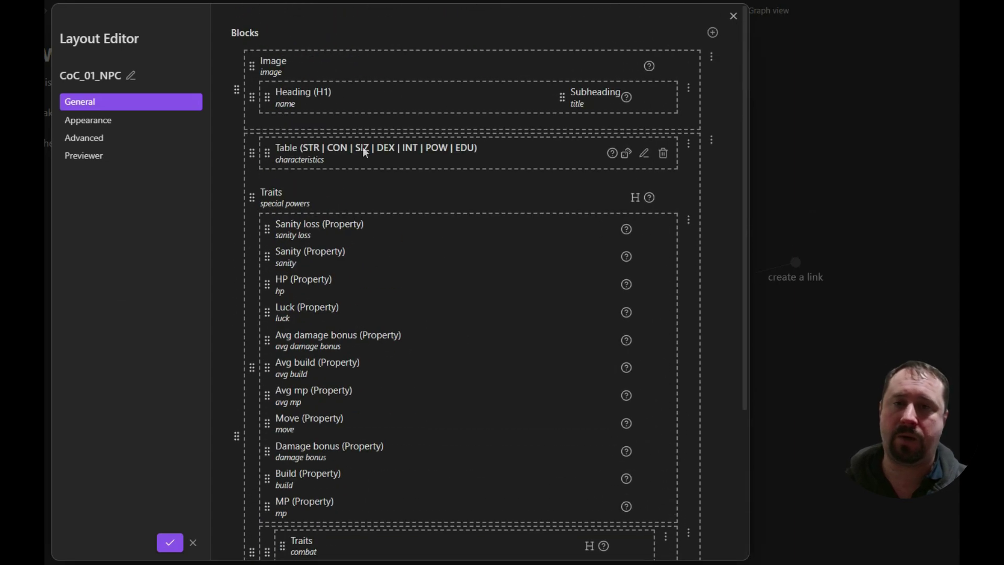
scroll(362, 146, down, 5)
click(73, 156)
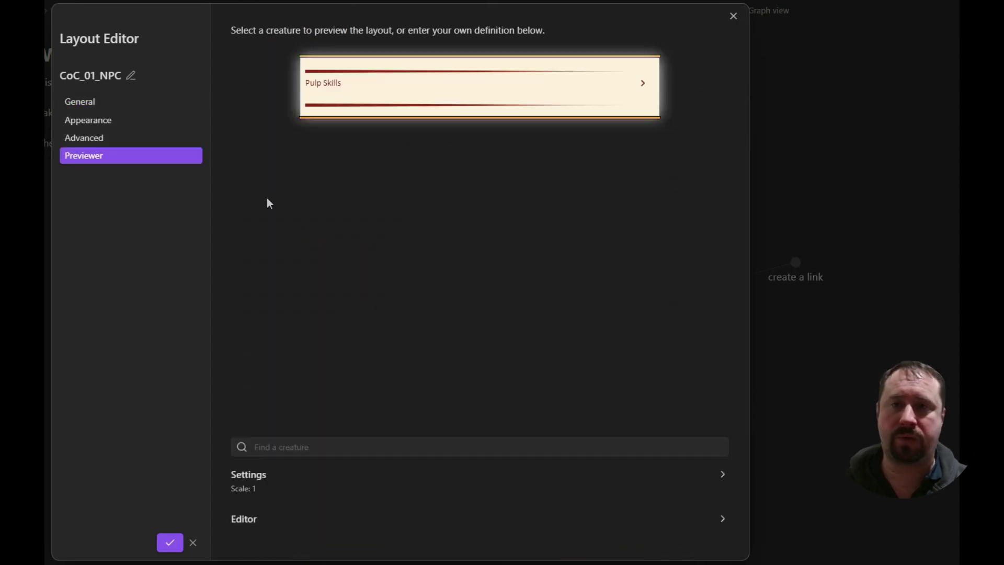
click(641, 87)
click(643, 84)
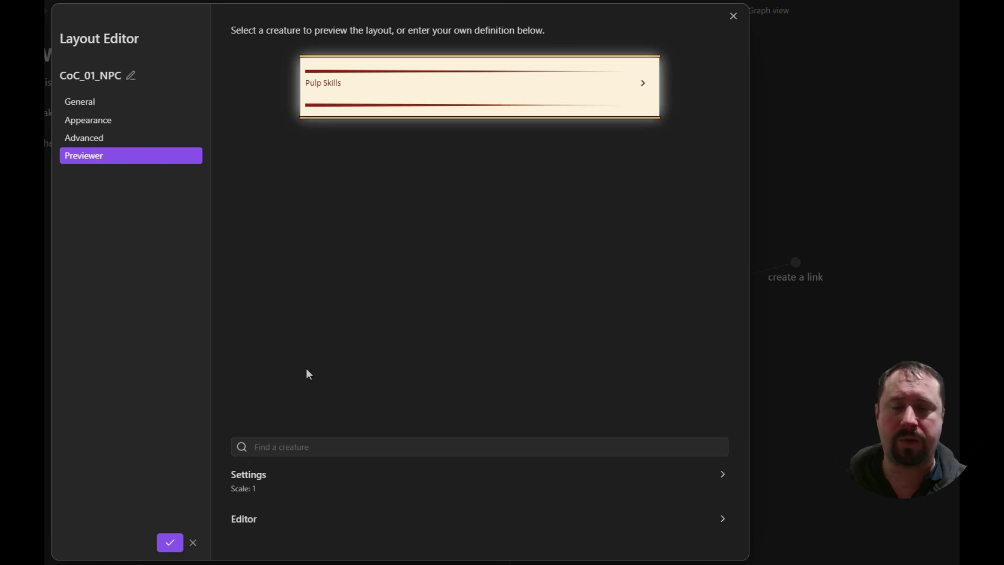
click(81, 142)
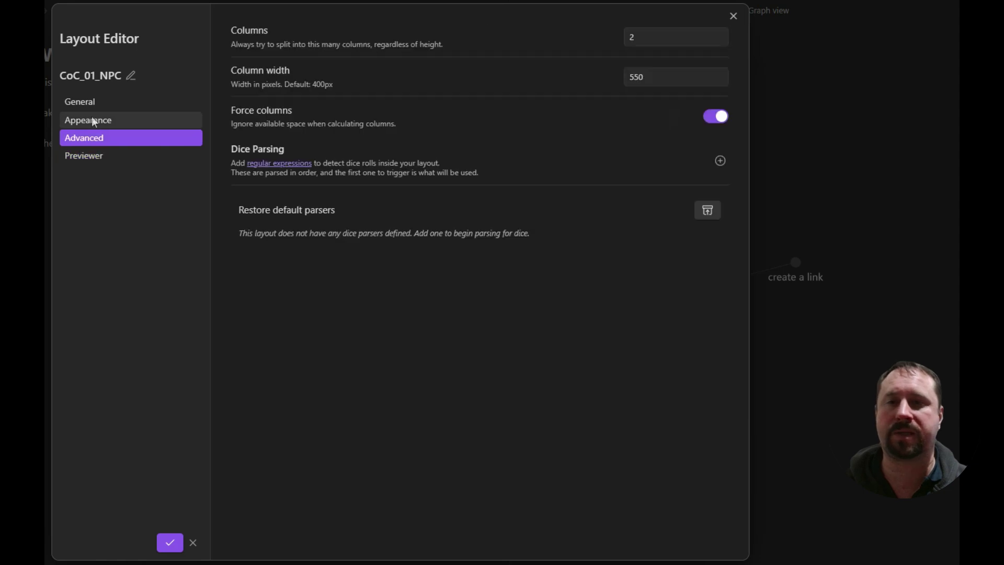
click(87, 120)
click(89, 99)
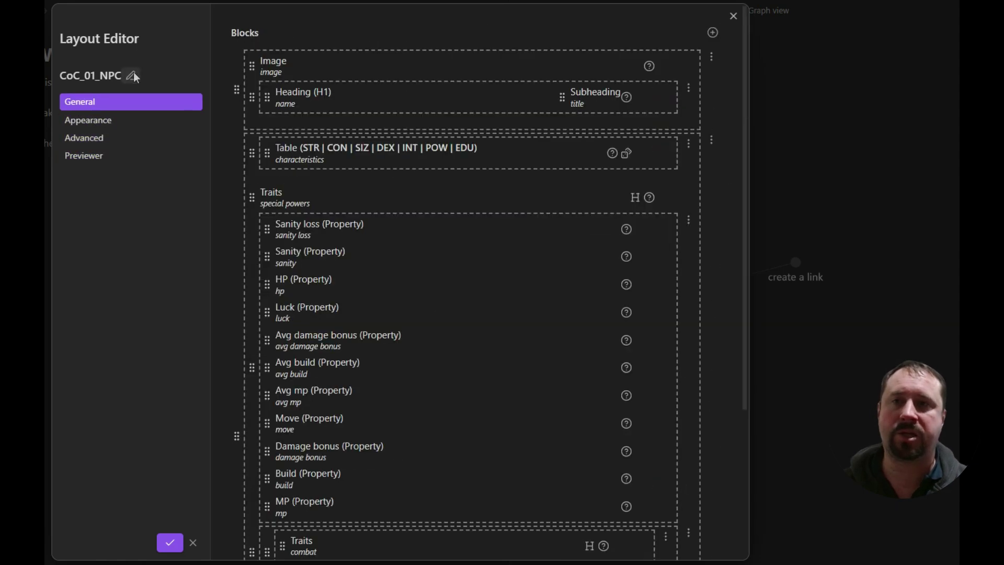
scroll(564, 204, down, 3)
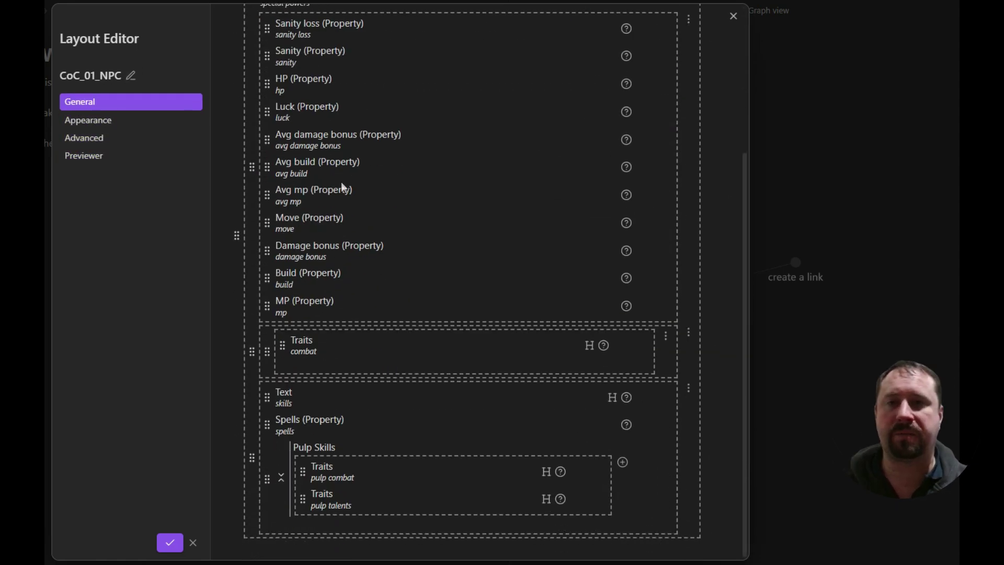
scroll(341, 181, up, 3)
mouse_move(267, 256)
mouse_down()
mouse_move(268, 304)
mouse_move(272, 258)
mouse_up()
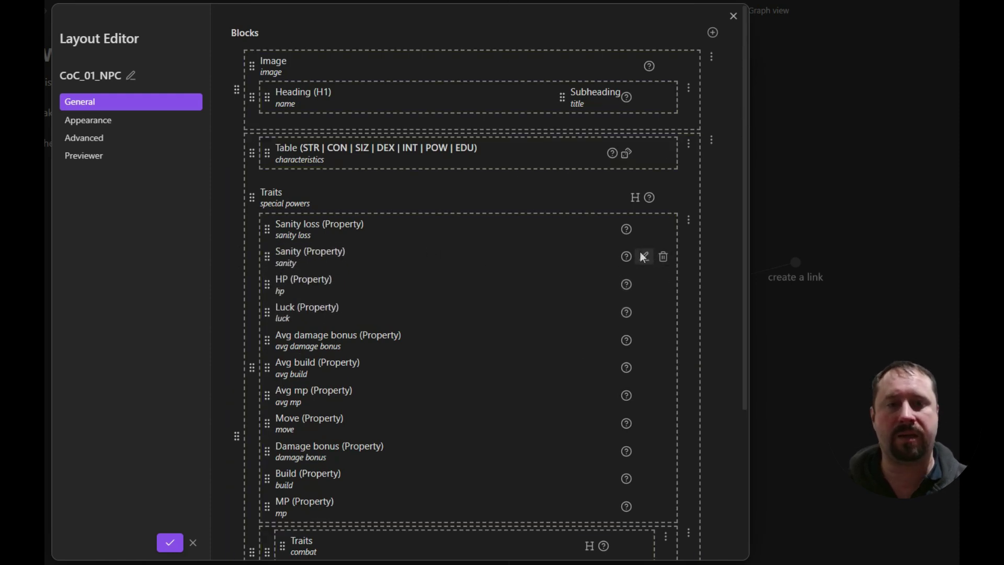
scroll(387, 301, down, 4)
scroll(449, 299, up, 4)
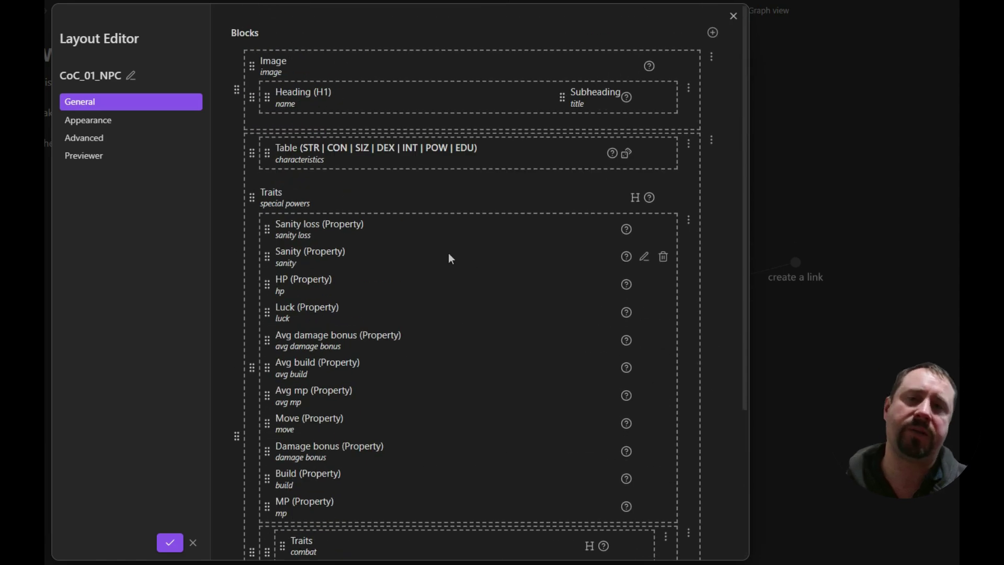
scroll(549, 237, down, 4)
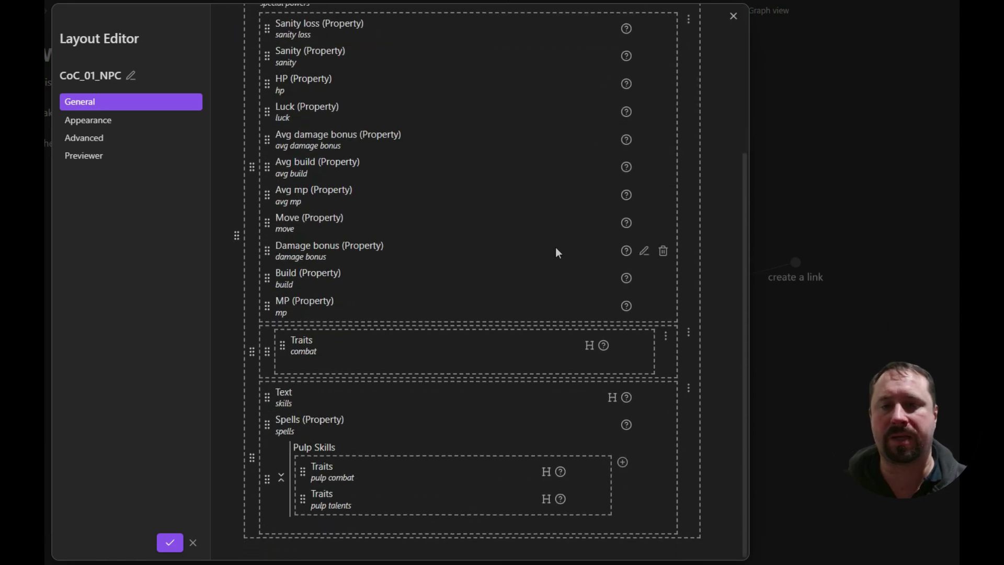
scroll(572, 281, up, 4)
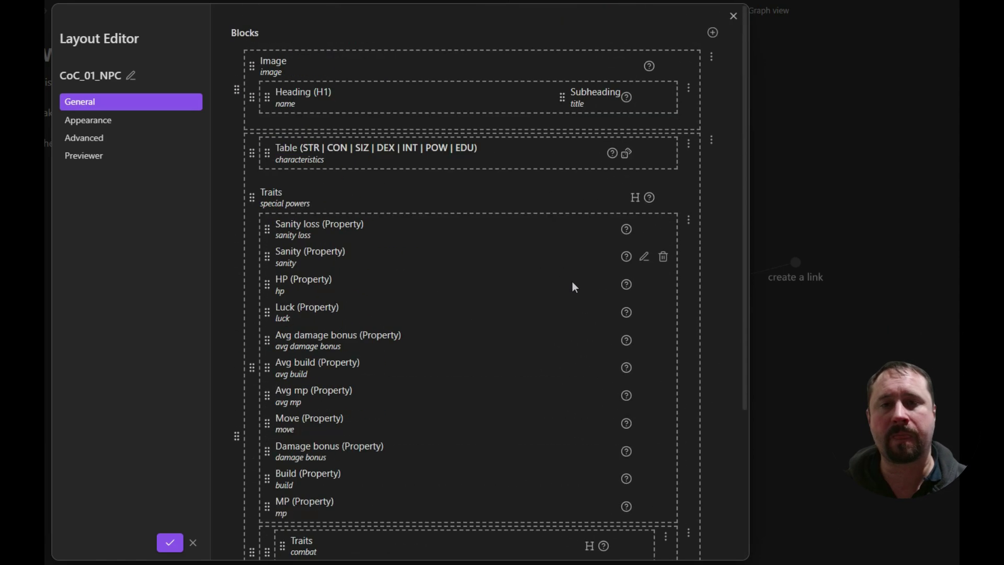
Close the CoC_01_NPC layout editor, leaving the Default Layout dropdown unchanged.
click(733, 15)
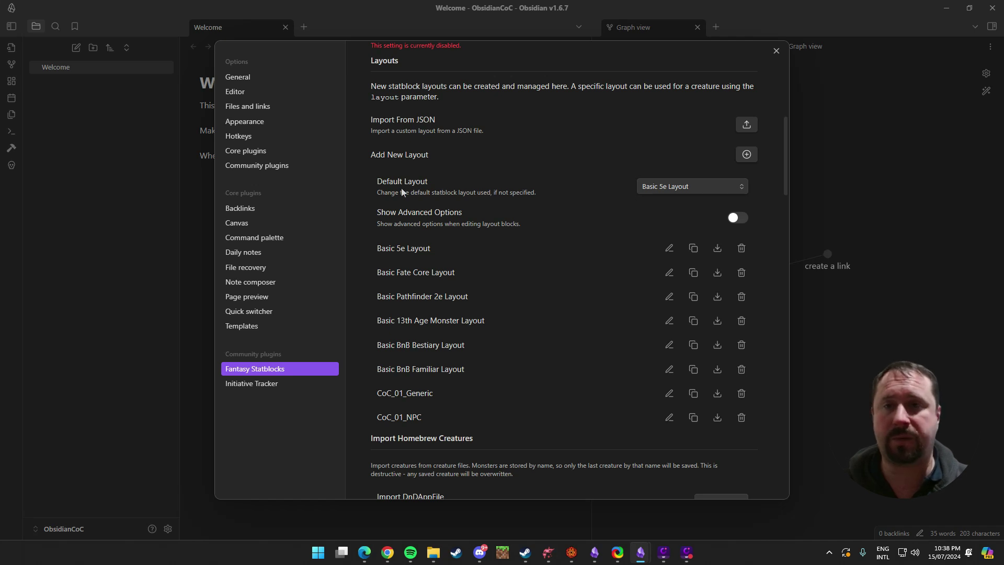
click(677, 184)
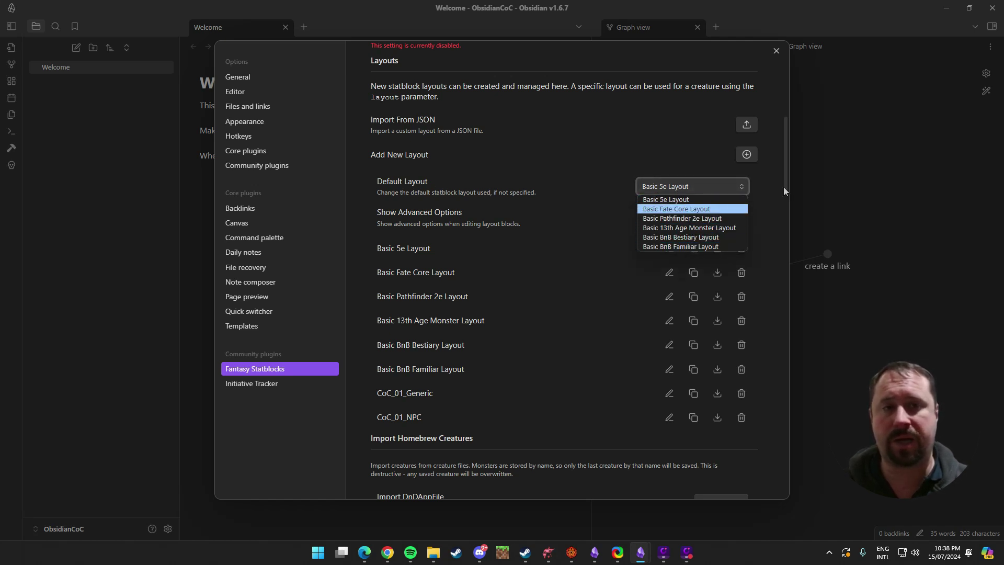
click(764, 190)
Reopen Fantasy Statblocks settings, recheck the Default Layout list without changing it, and close settings.
click(776, 50)
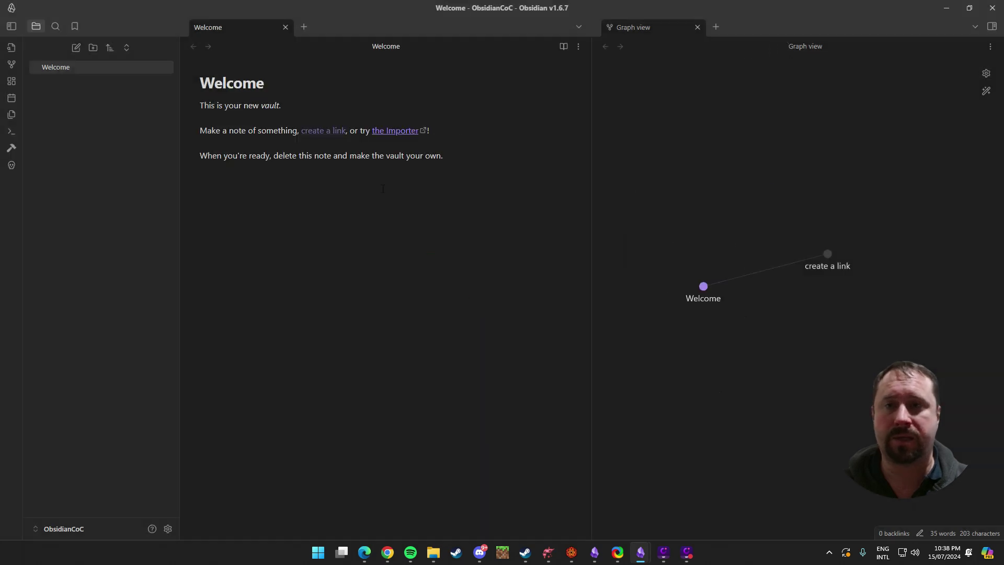
click(168, 528)
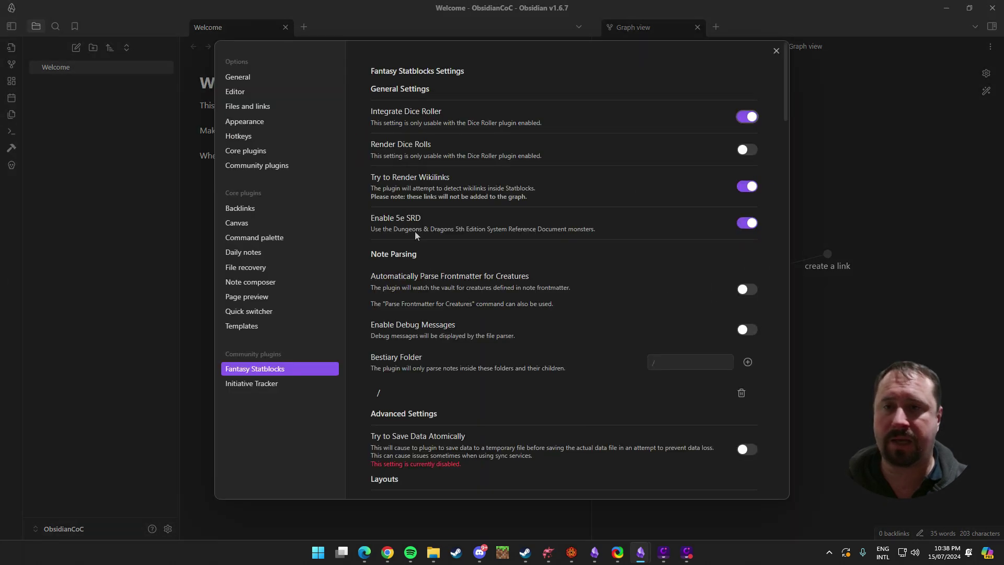
scroll(762, 277, down, 5)
scroll(762, 277, down, 3)
click(703, 292)
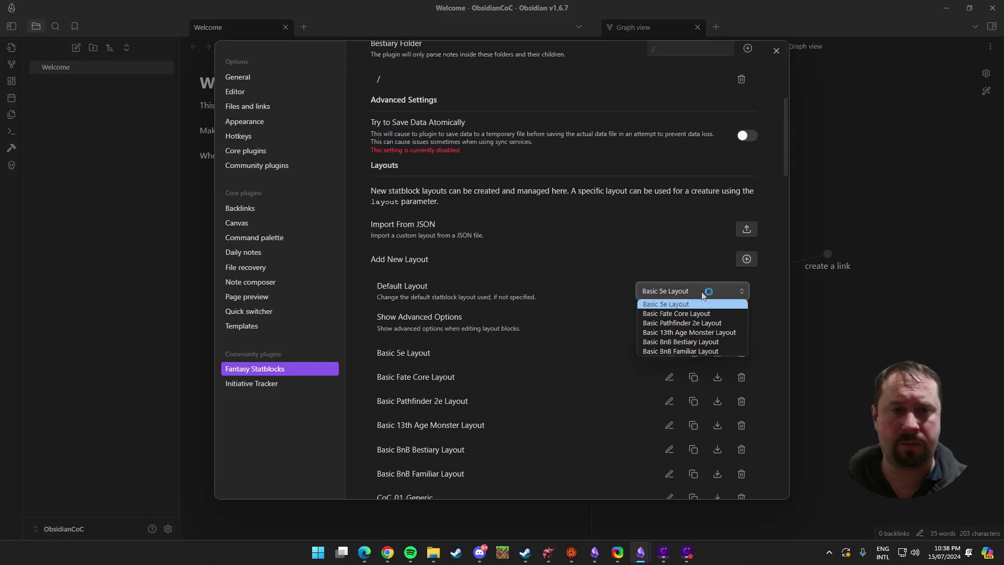
click(763, 269)
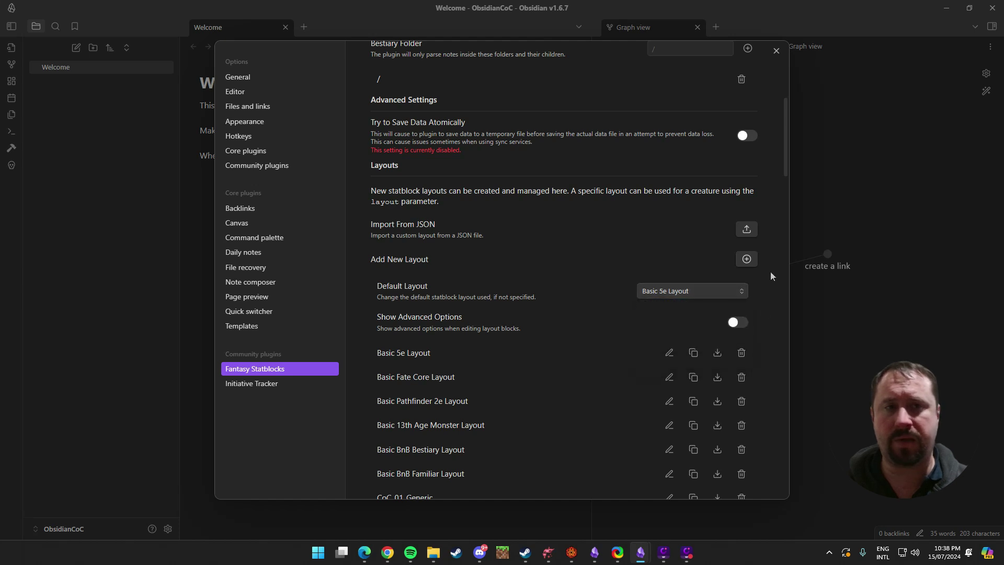
click(775, 50)
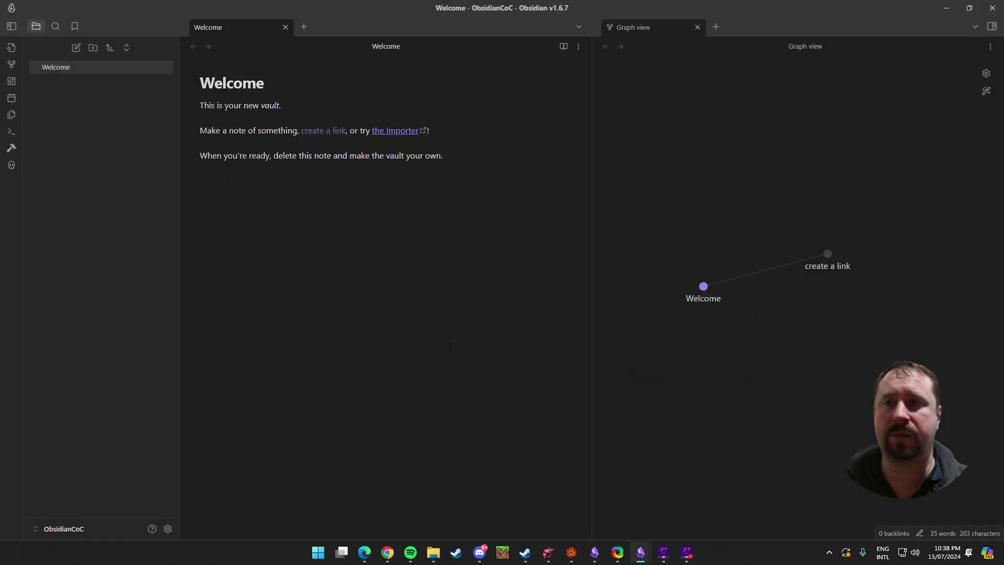
Reload Obsidian from the command palette with 'reload' so the new layouts register.
click(11, 132)
text(reload)
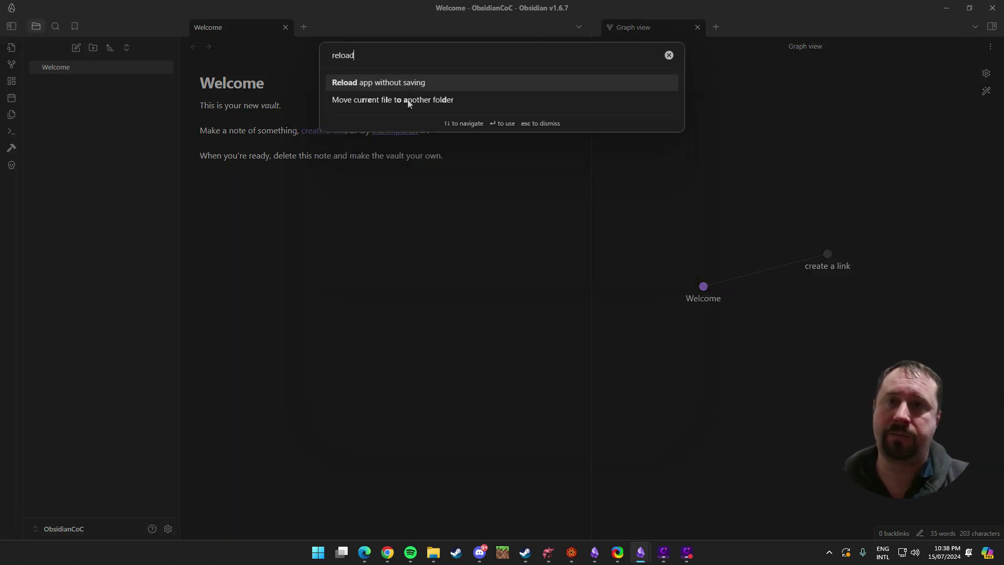
key(Return)
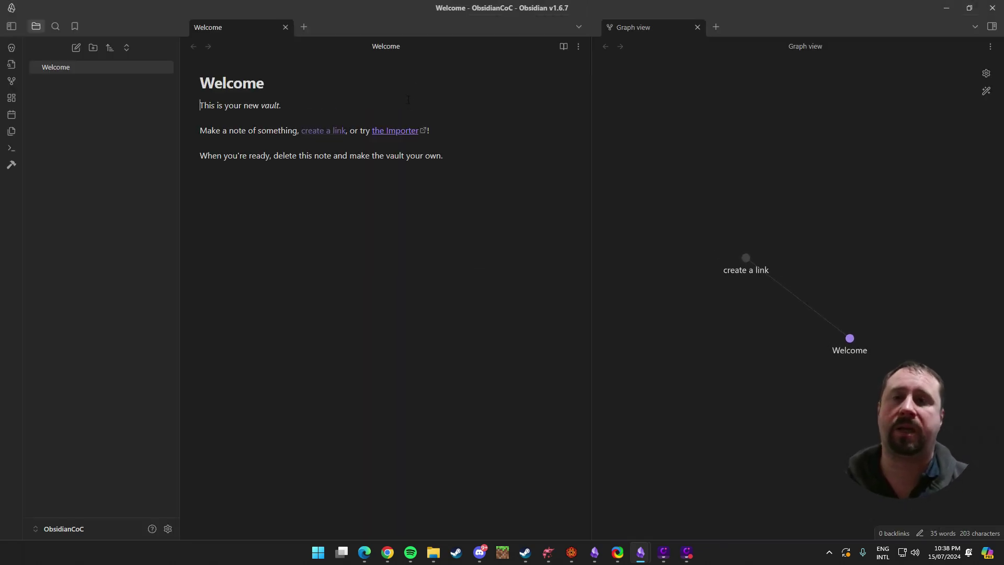
In Fantasy Statblocks settings, set the Default Layout to CoC_01_NPC.
click(168, 528)
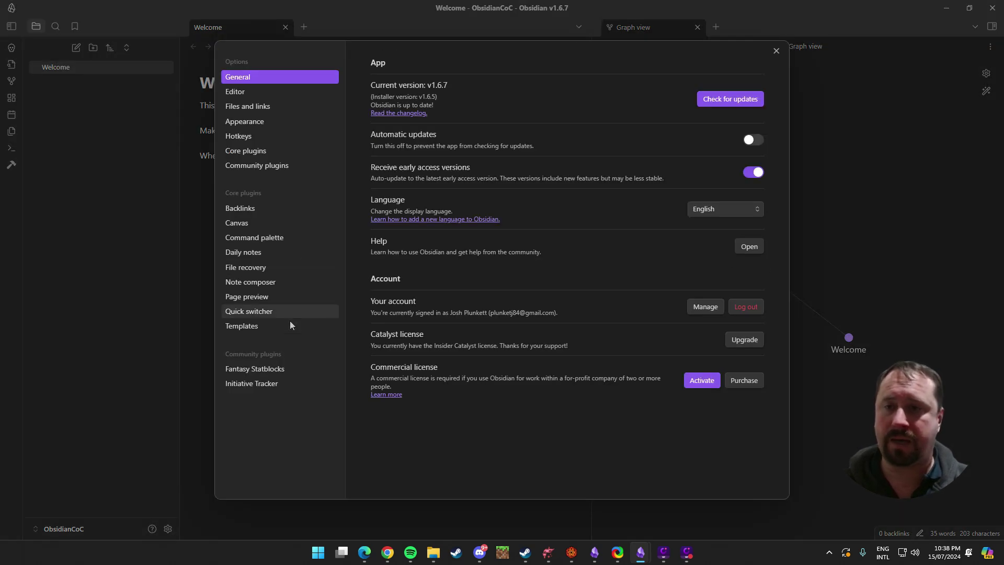
click(255, 369)
scroll(679, 220, down, 8)
click(724, 240)
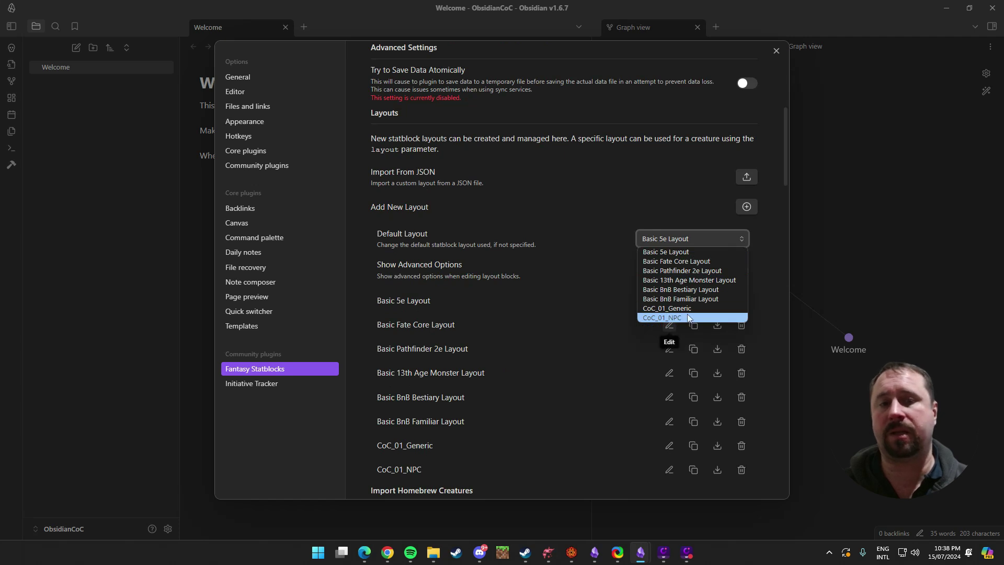
click(679, 317)
click(757, 249)
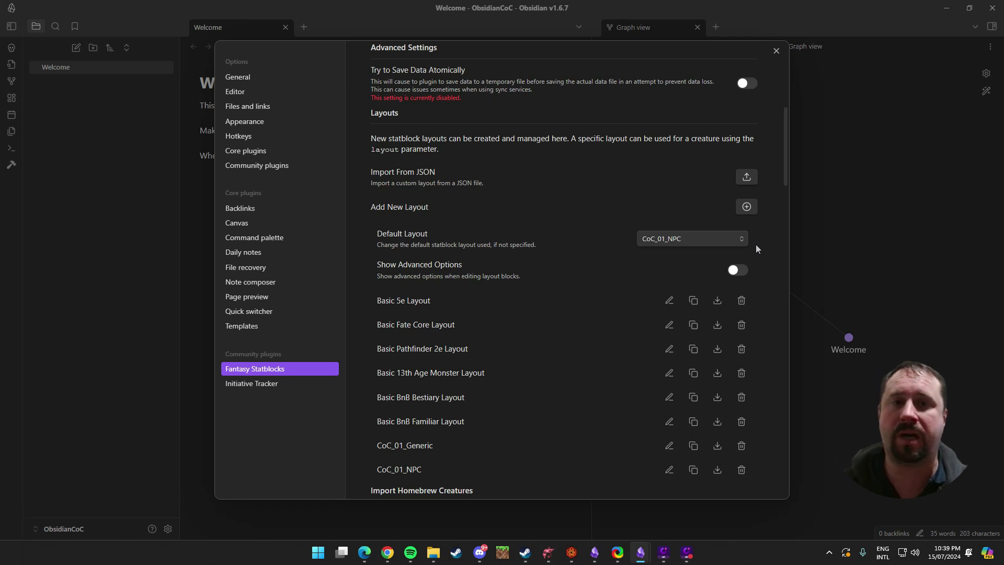
Turn off the built-in 5e SRD monsters in Fantasy Statblocks settings.
scroll(550, 211, down, 2)
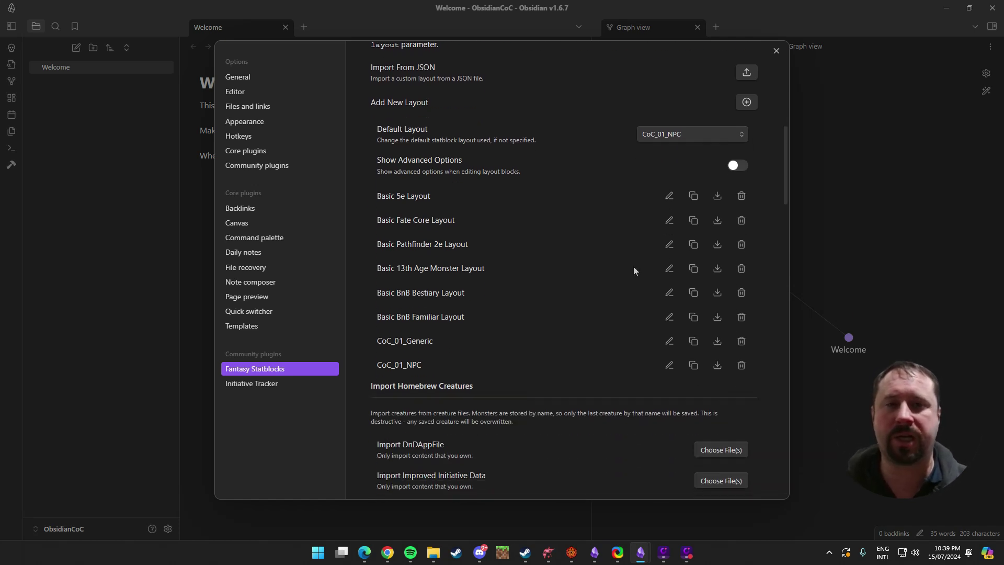
scroll(632, 271, up, 1)
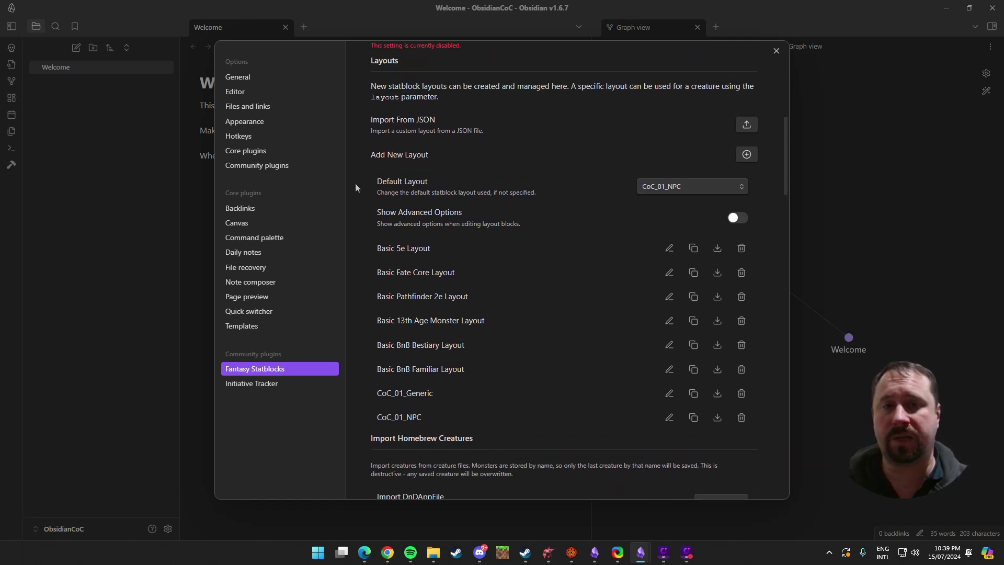
scroll(757, 190, down, 6)
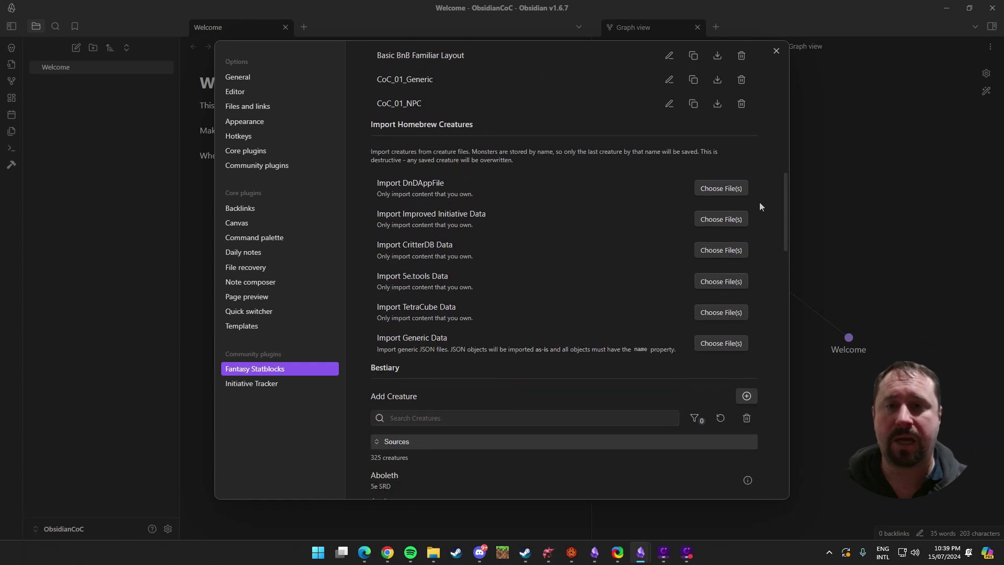
scroll(759, 203, down, 7)
scroll(752, 209, down, 5)
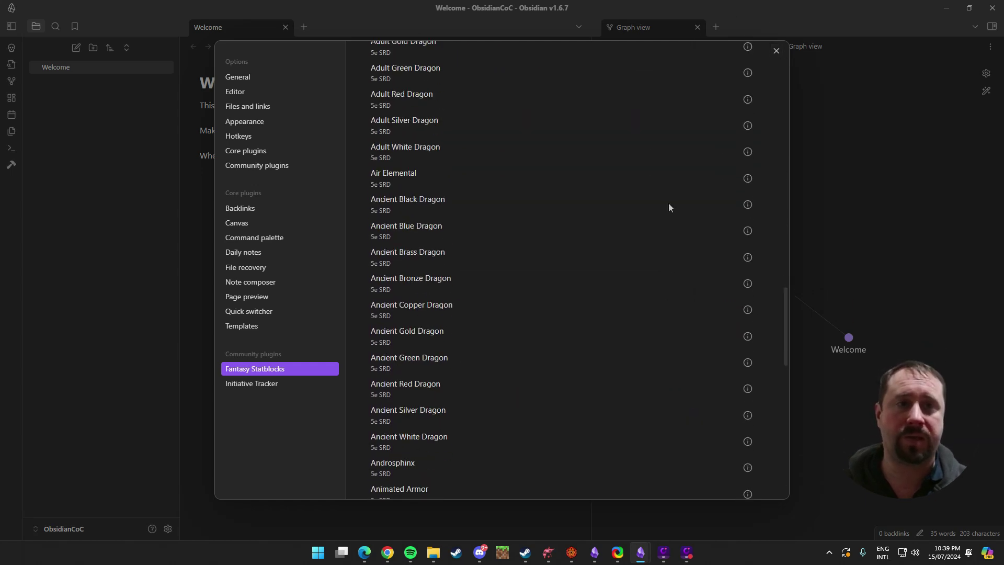
scroll(674, 202, up, 15)
scroll(692, 193, up, 4)
scroll(701, 193, up, 7)
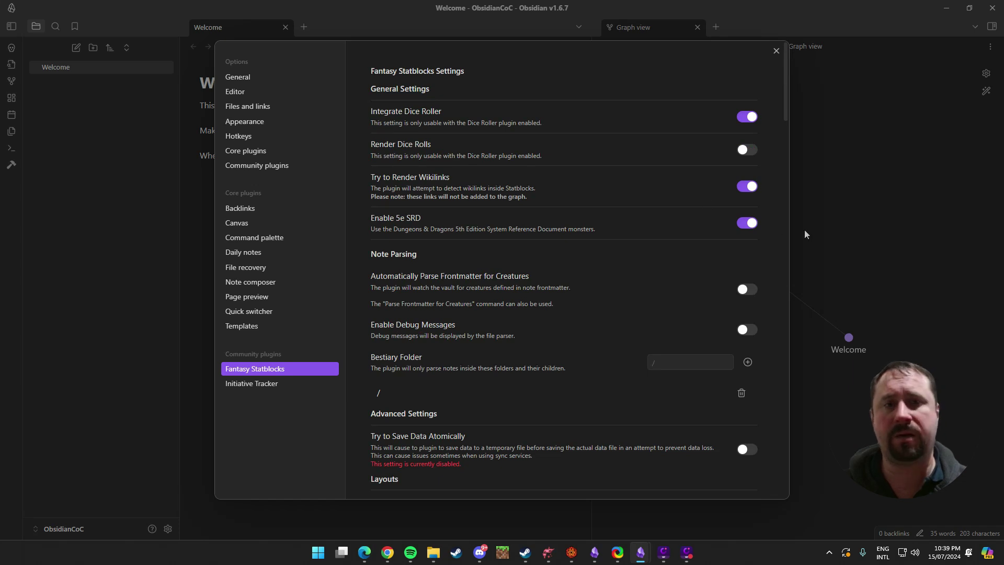
click(751, 227)
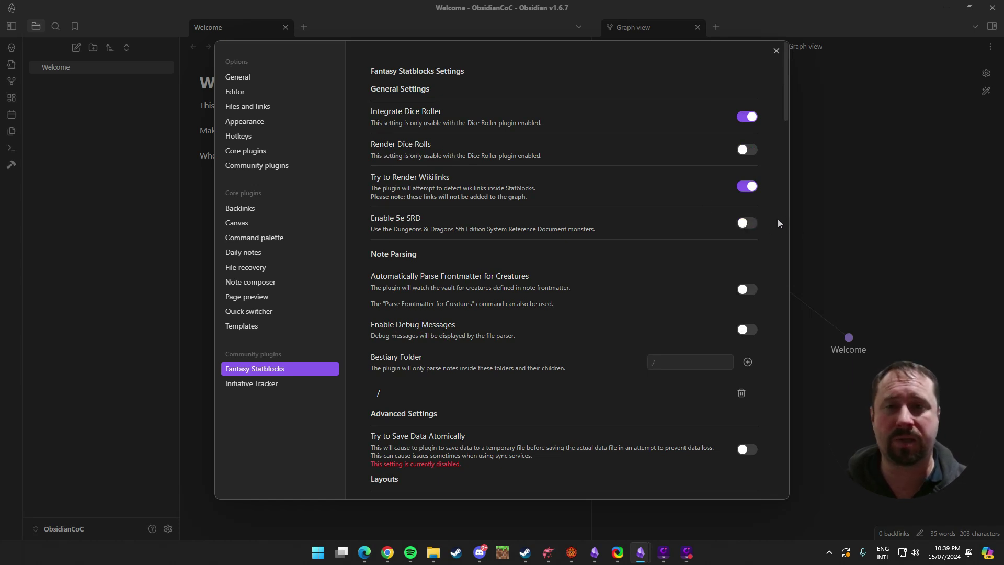
Switch on 'Automatically Parse Frontmatter for Creatures' and close the settings.
scroll(472, 292, down, 2)
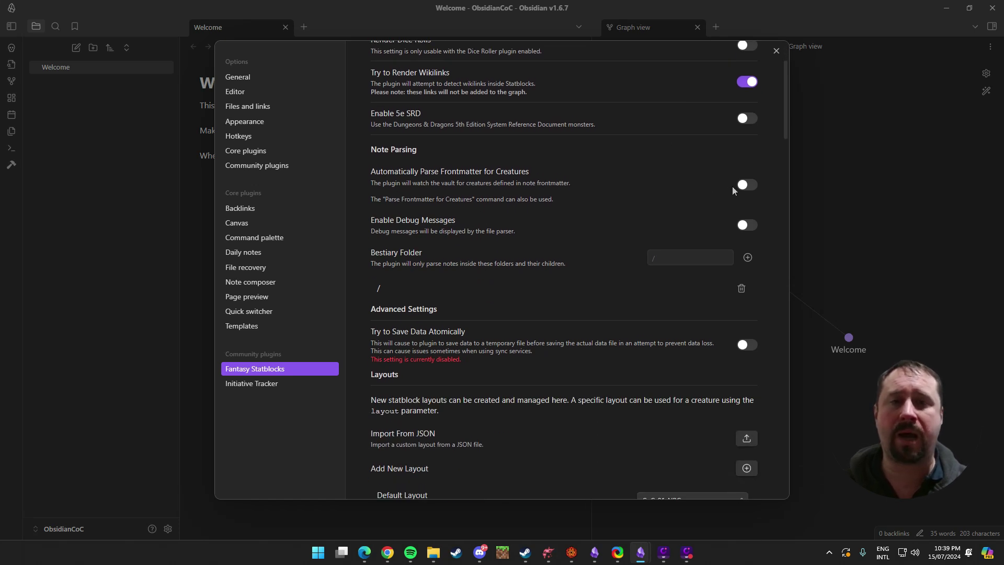
click(746, 185)
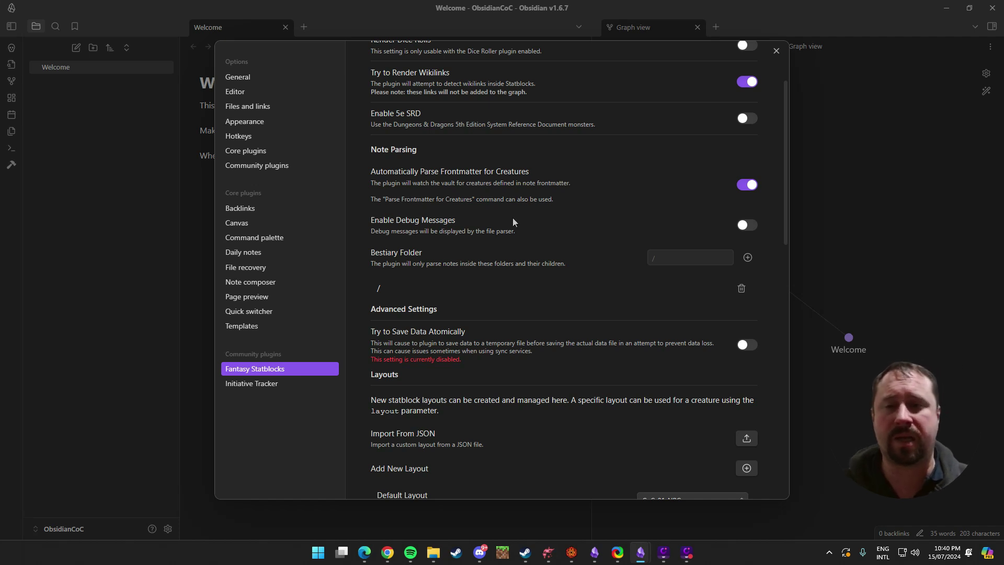
scroll(512, 219, down, 1)
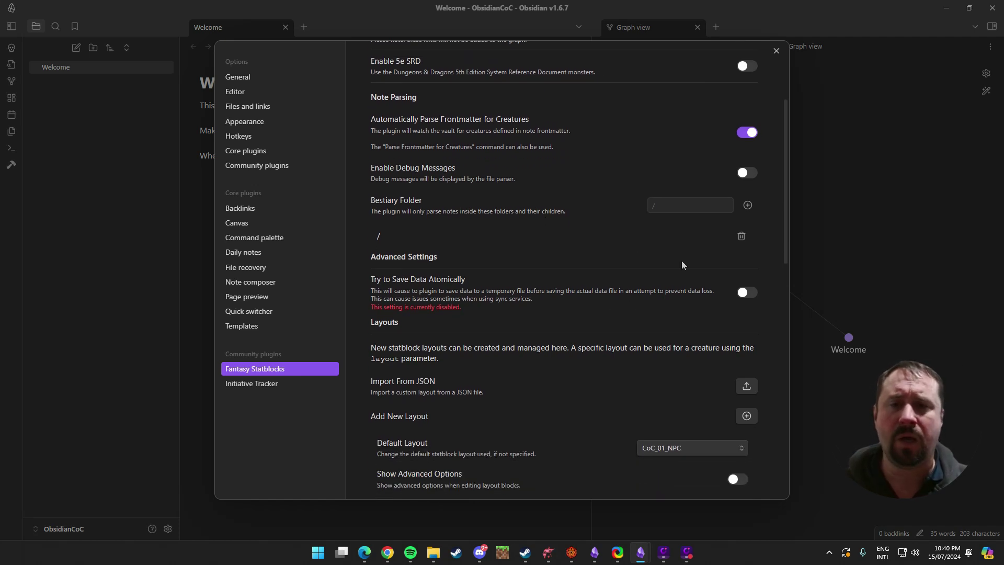
scroll(638, 275, up, 4)
click(776, 51)
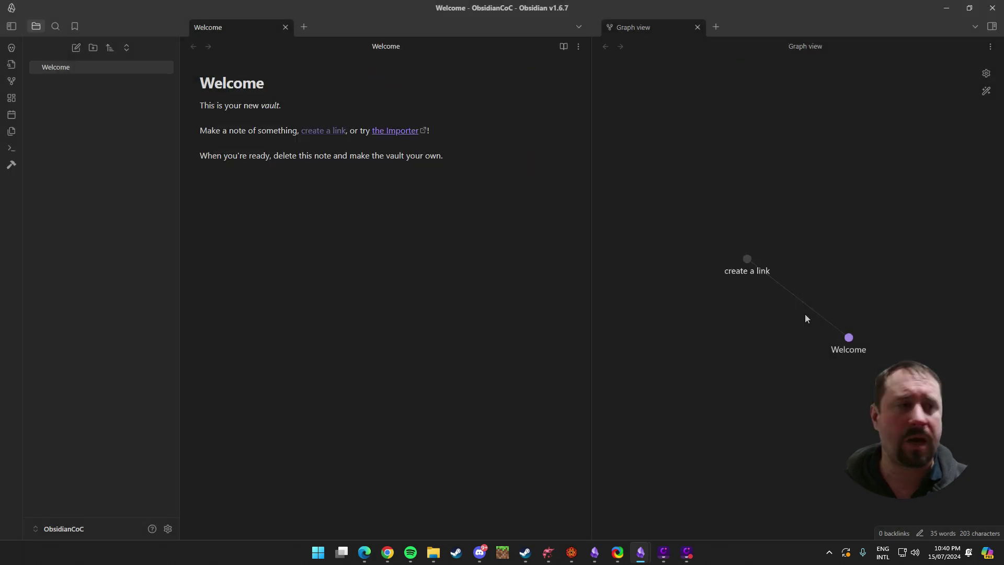
key(super+e)
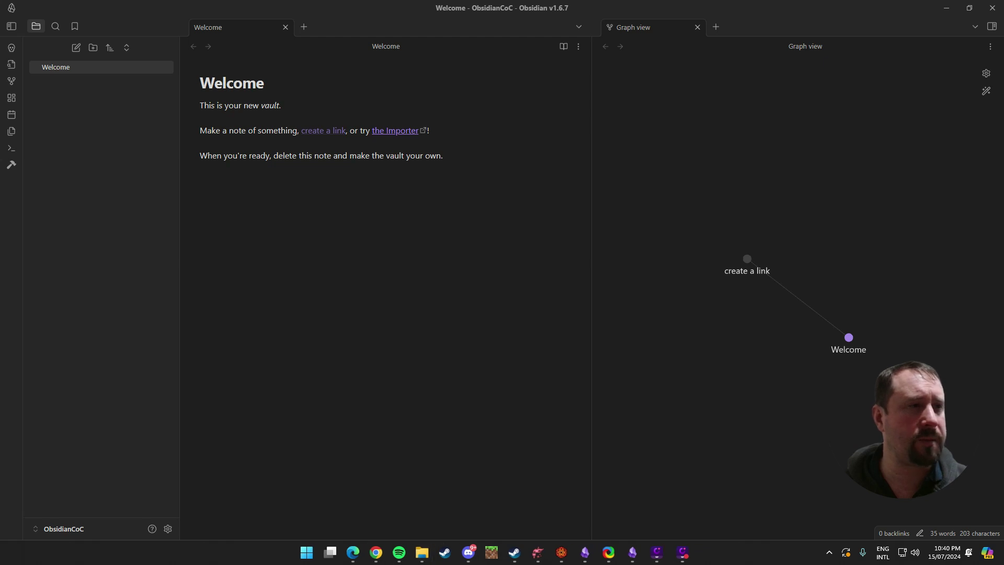
drag(404, 168, 460, 153)
double_click(459, 152)
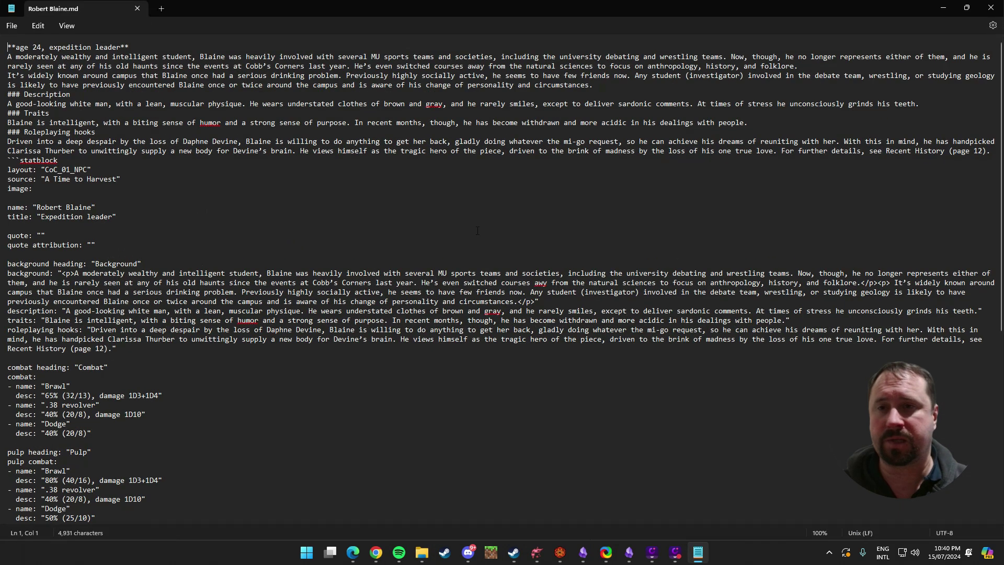
scroll(243, 181, down, 11)
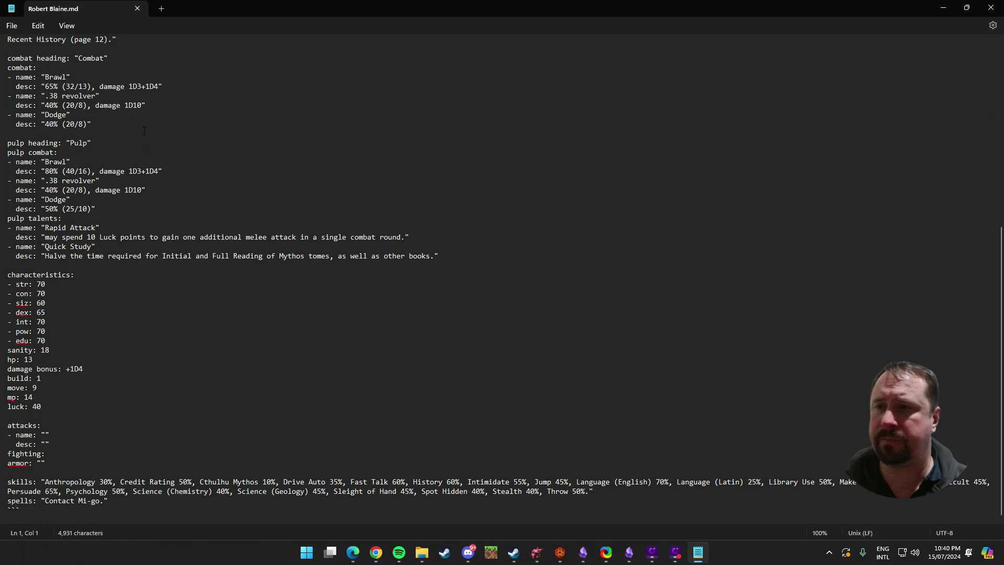
scroll(190, 333, up, 11)
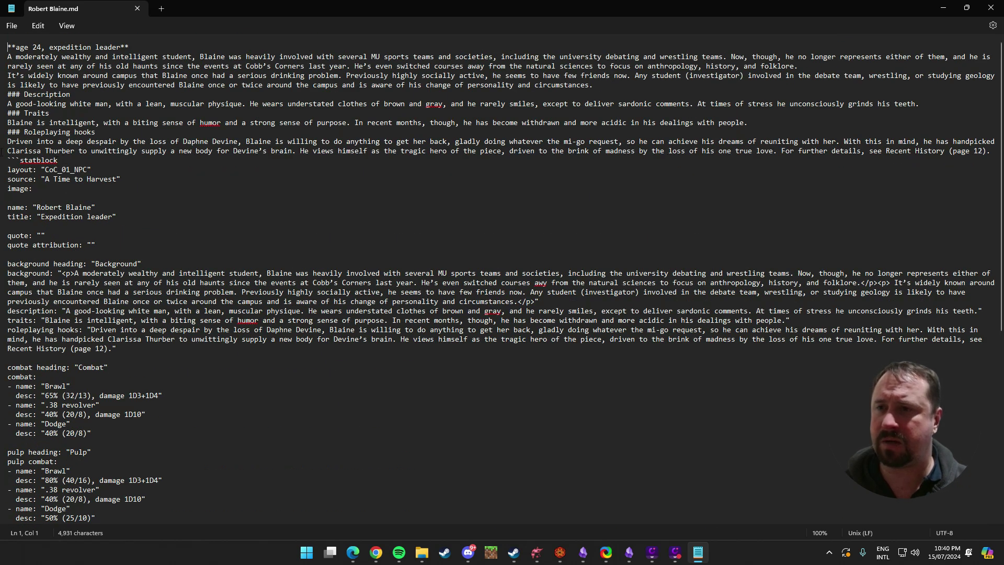
Select the whole statblock file's text, then minimize Notepad to return to Obsidian.
drag(94, 170, 45, 169)
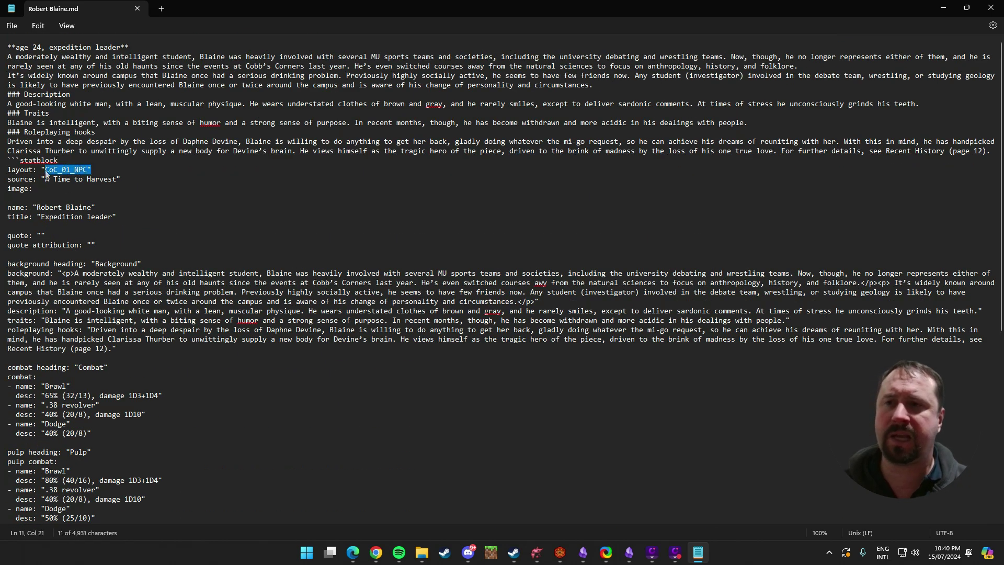
drag(126, 207, 175, 225)
key(Down)
key(End)
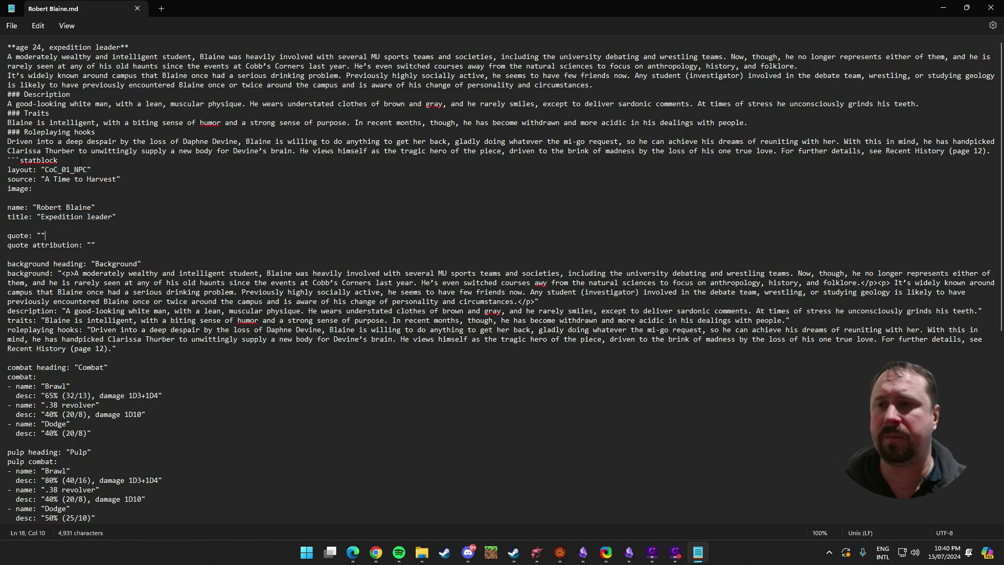
drag(90, 170, 44, 169)
scroll(202, 208, down, 6)
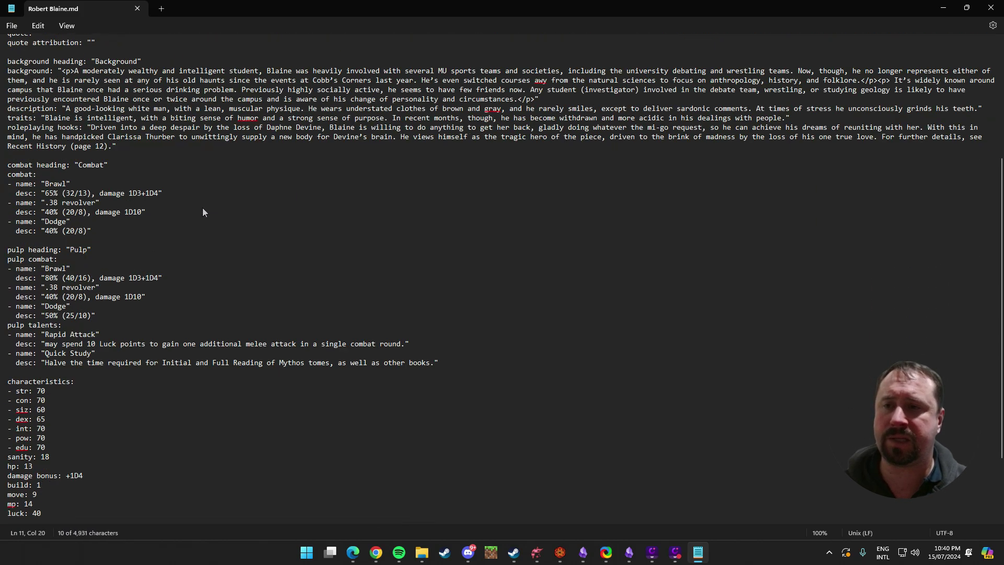
scroll(273, 240, up, 6)
click(242, 191)
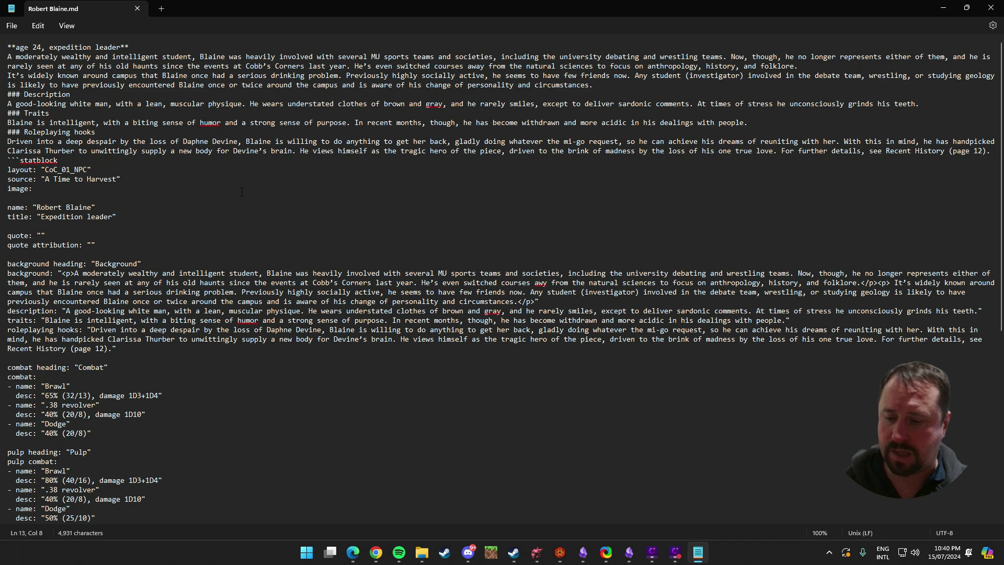
key(ctrl+a)
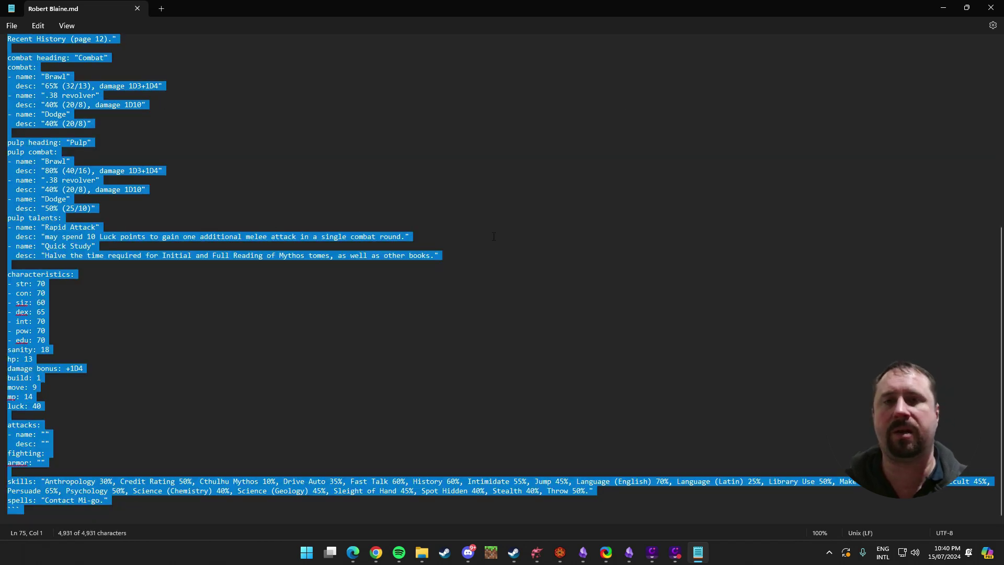
click(941, 8)
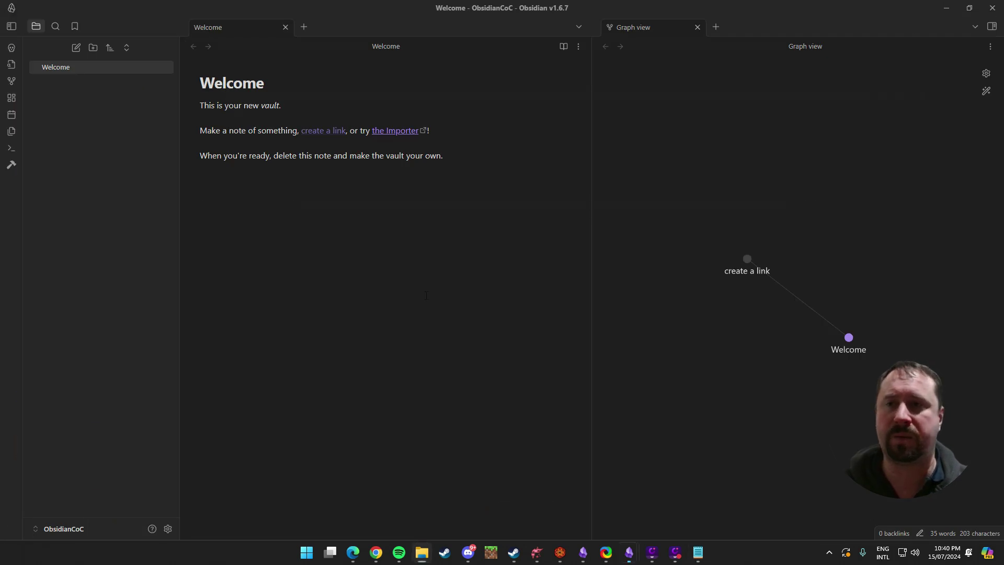
Create a new note and paste the copied character text into its body.
click(76, 49)
click(366, 141)
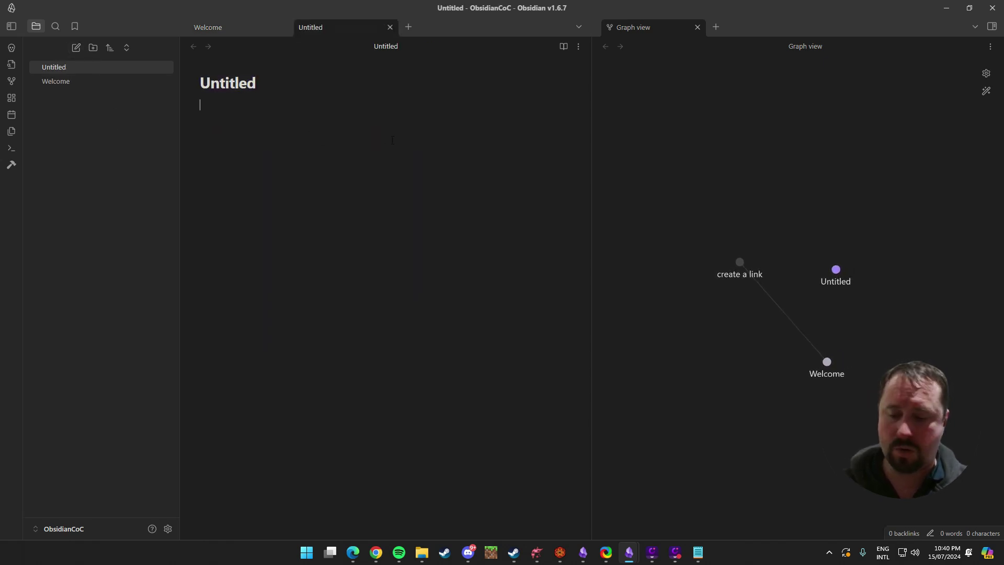
key(ctrl+v)
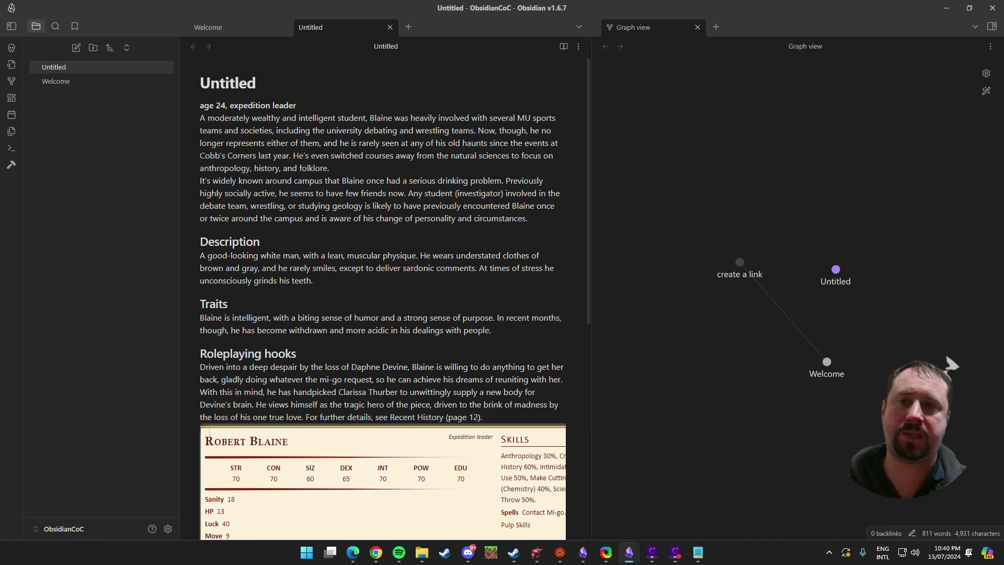
scroll(303, 285, down, 7)
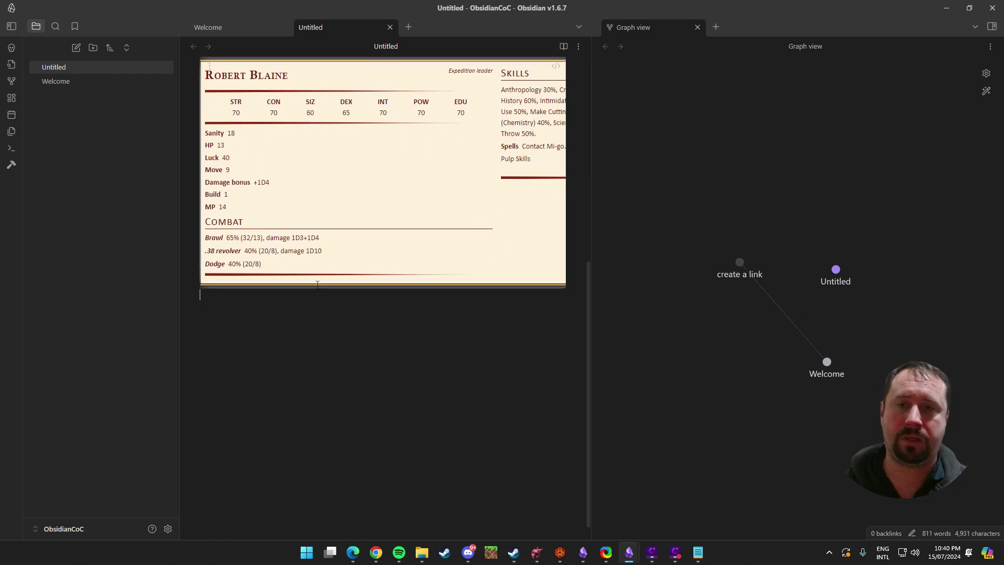
scroll(304, 285, up, 2)
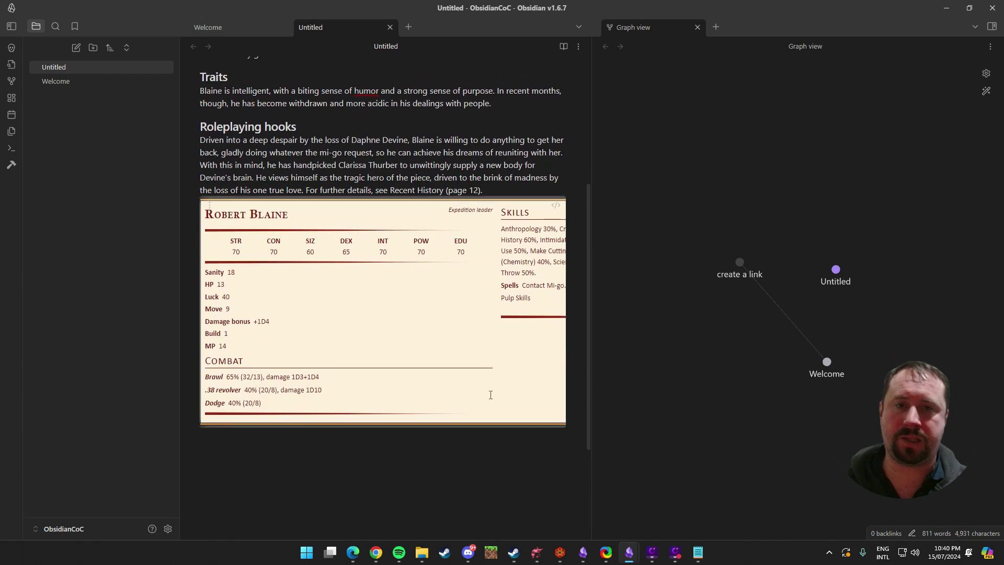
scroll(315, 472, up, 2)
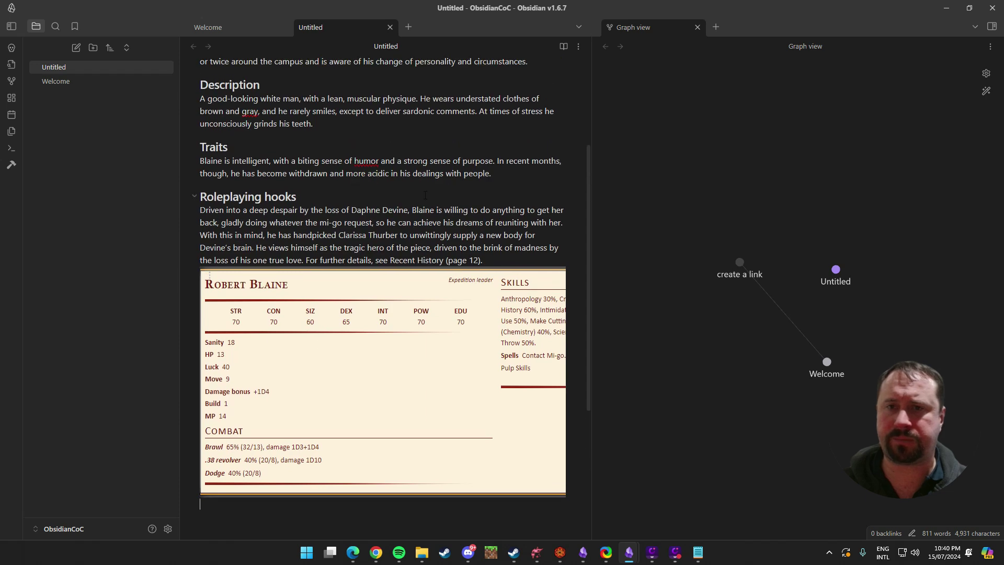
scroll(425, 195, up, 3)
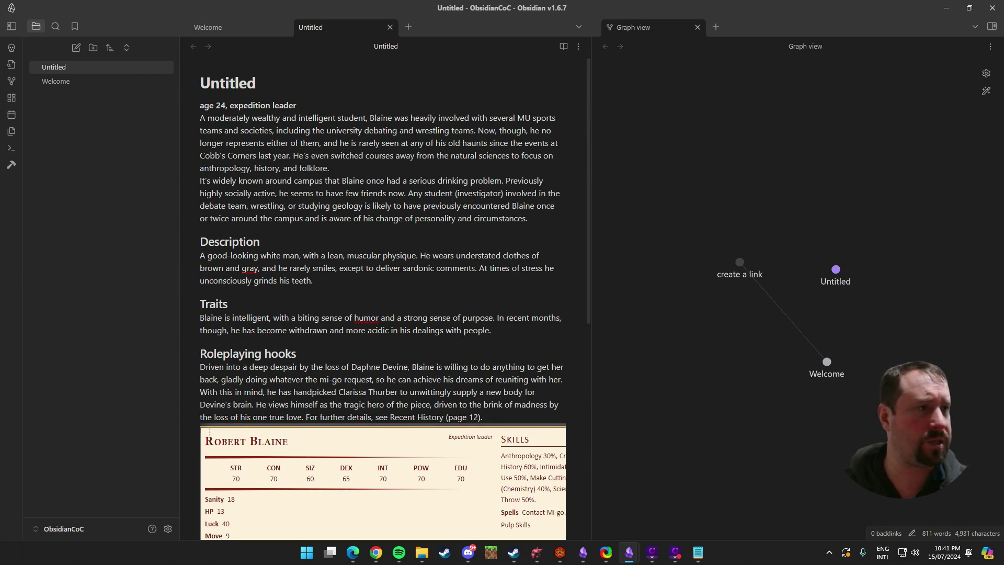
key(super+e)
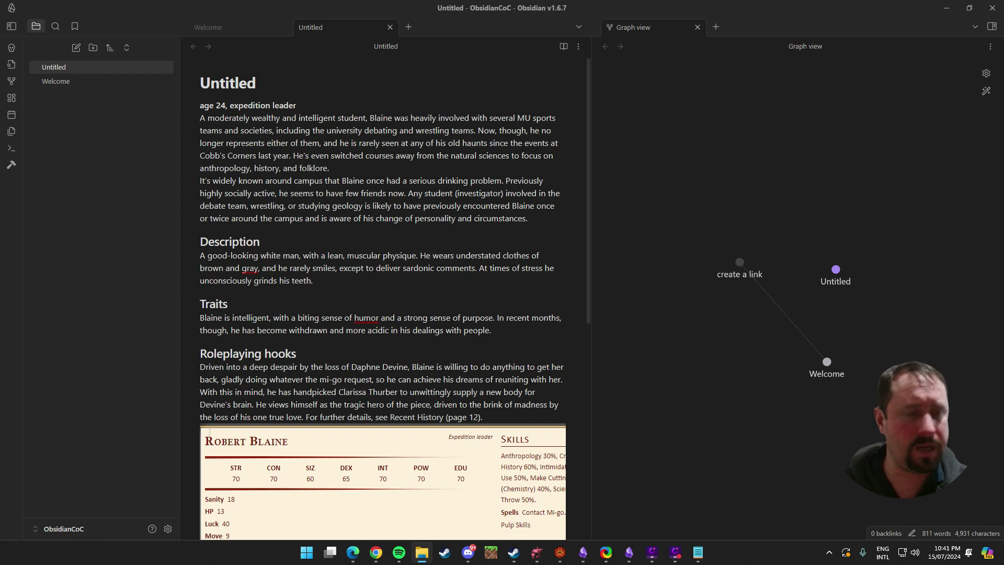
key(alt+Tab)
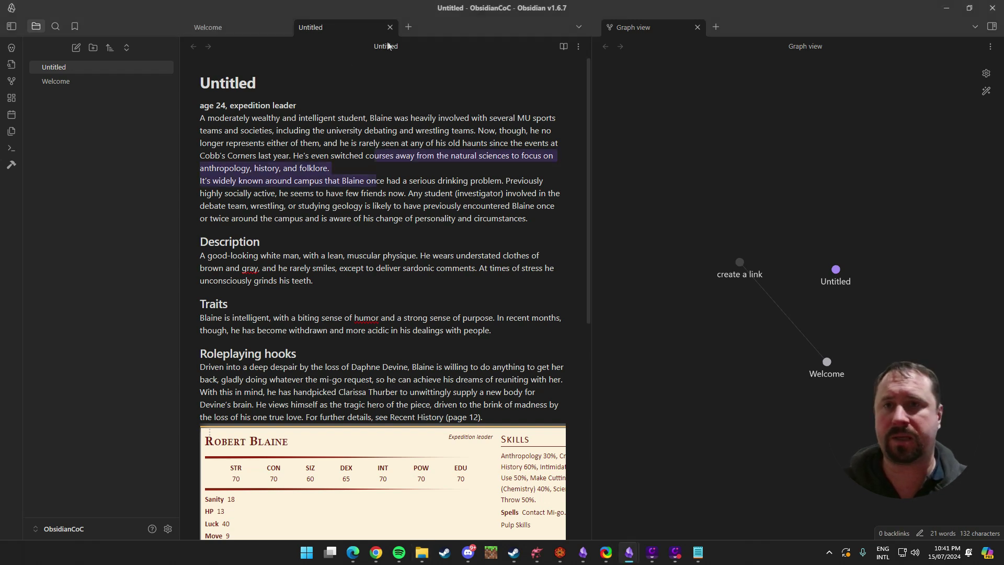
click(386, 46)
text(Robert Blaine)
key(Return)
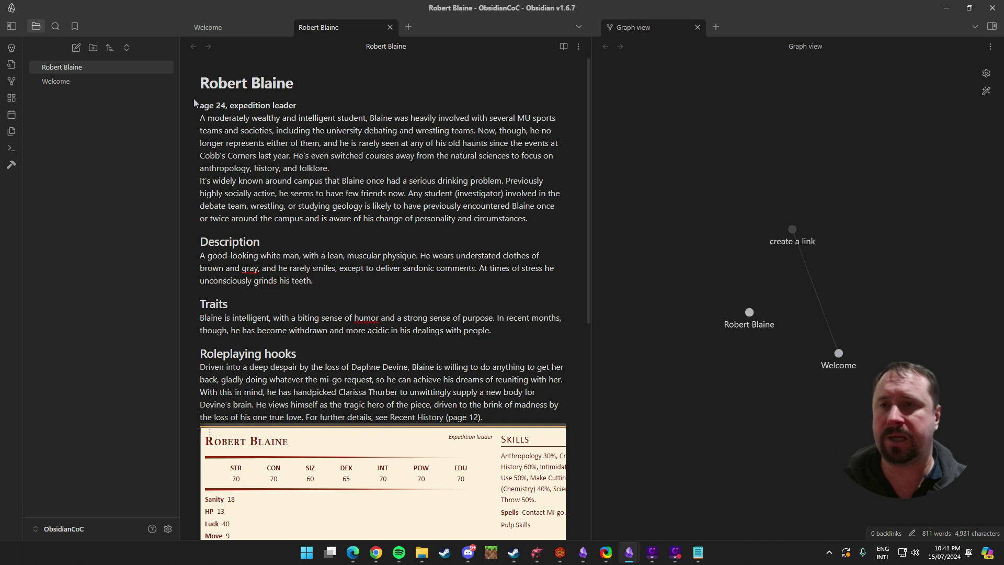
Add blank lines after the opening paragraph and after the Roleplaying hooks paragraph.
click(366, 180)
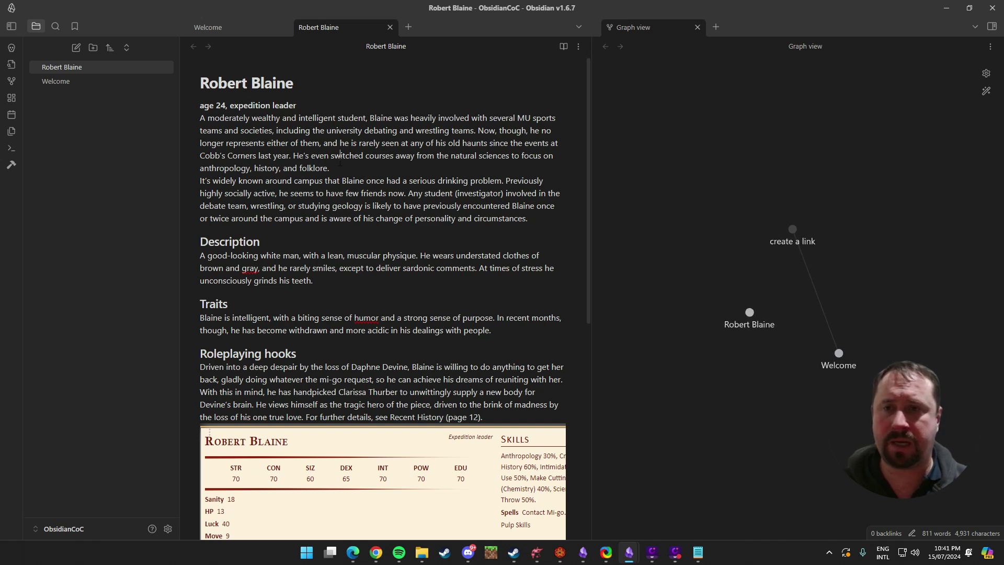
key(Return)
drag(274, 230, 284, 253)
click(312, 293)
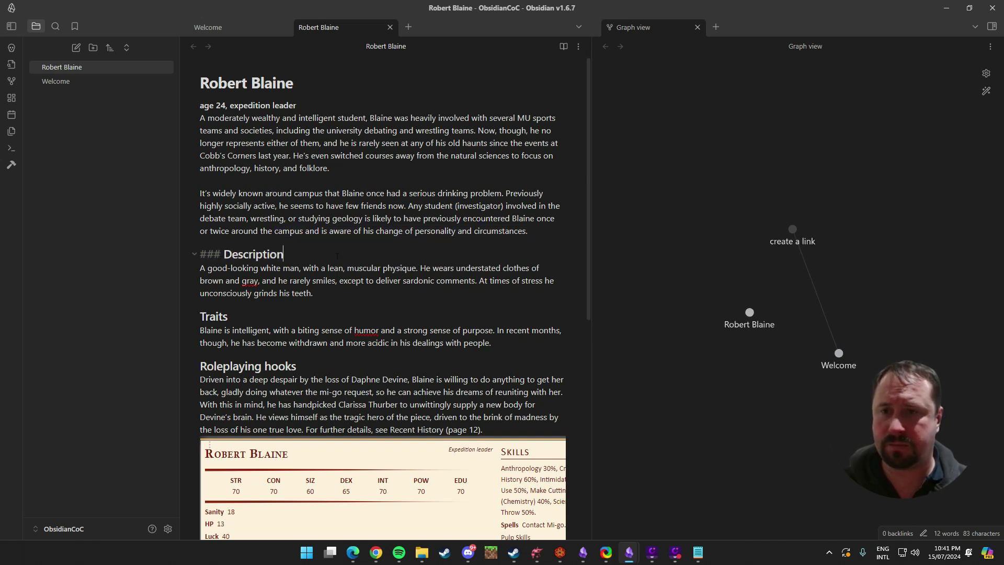
scroll(329, 294, down, 4)
click(492, 220)
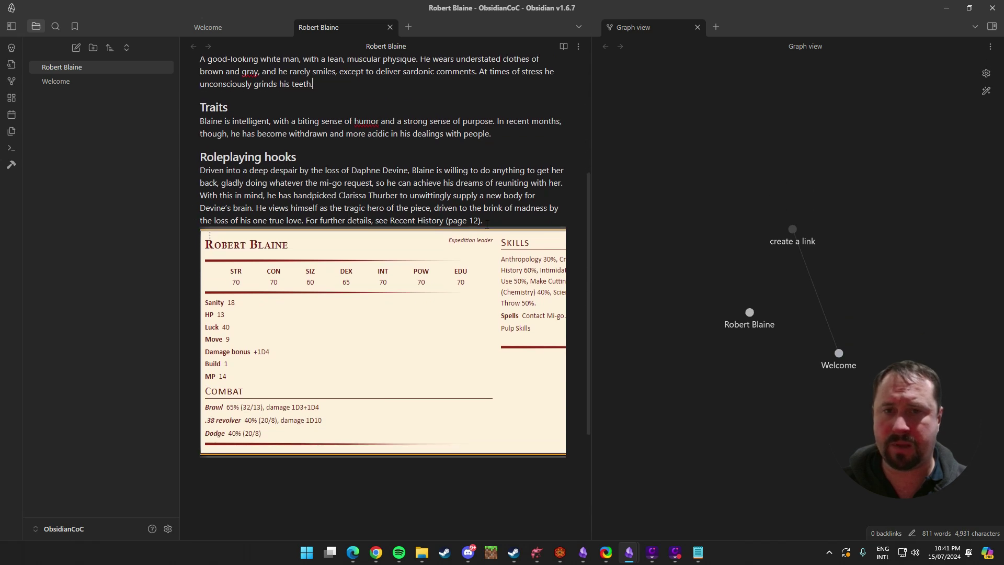
key(Return)
scroll(492, 220, down, 2)
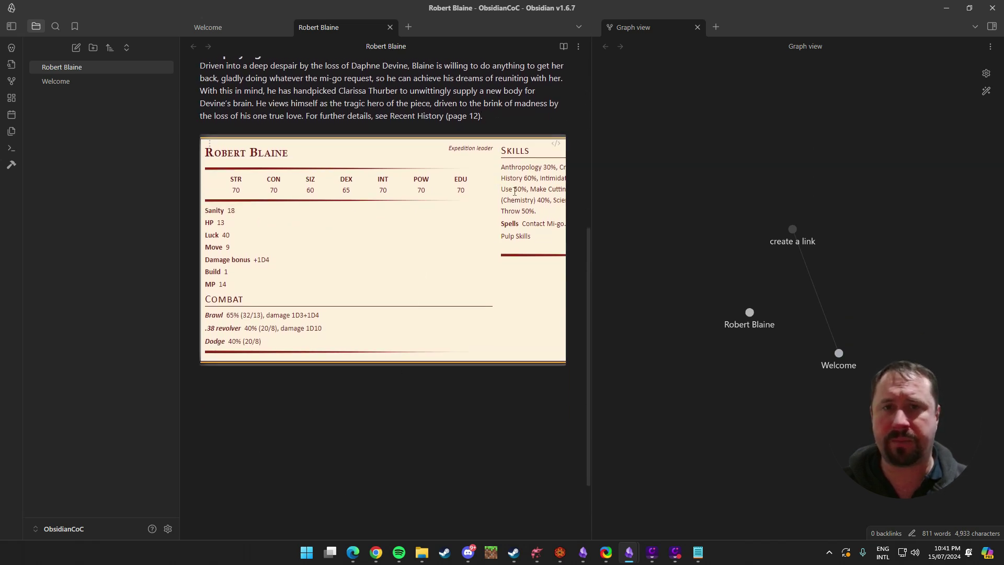
Widen the note pane and review the statblock code block's source text.
drag(592, 155, 805, 235)
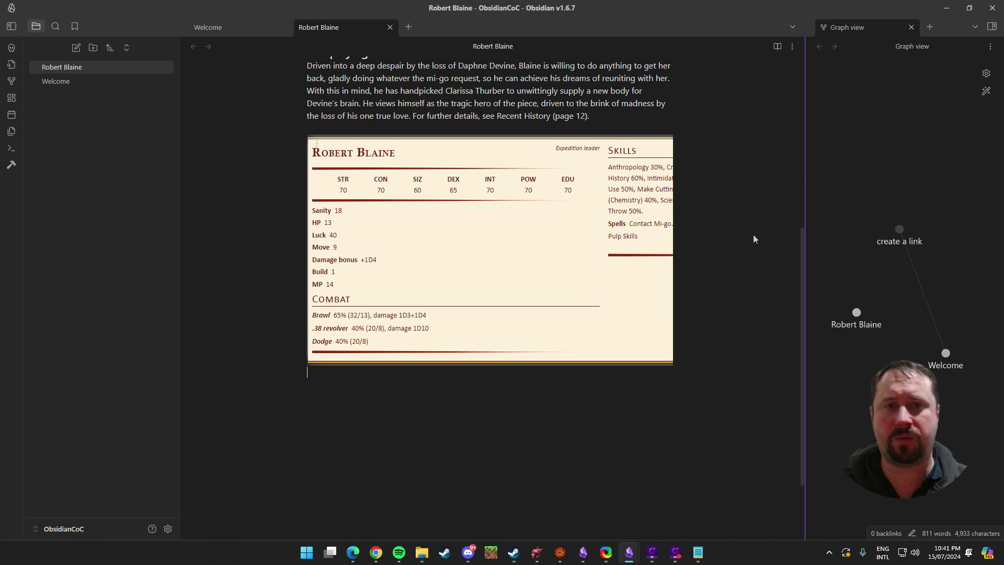
click(663, 147)
click(478, 192)
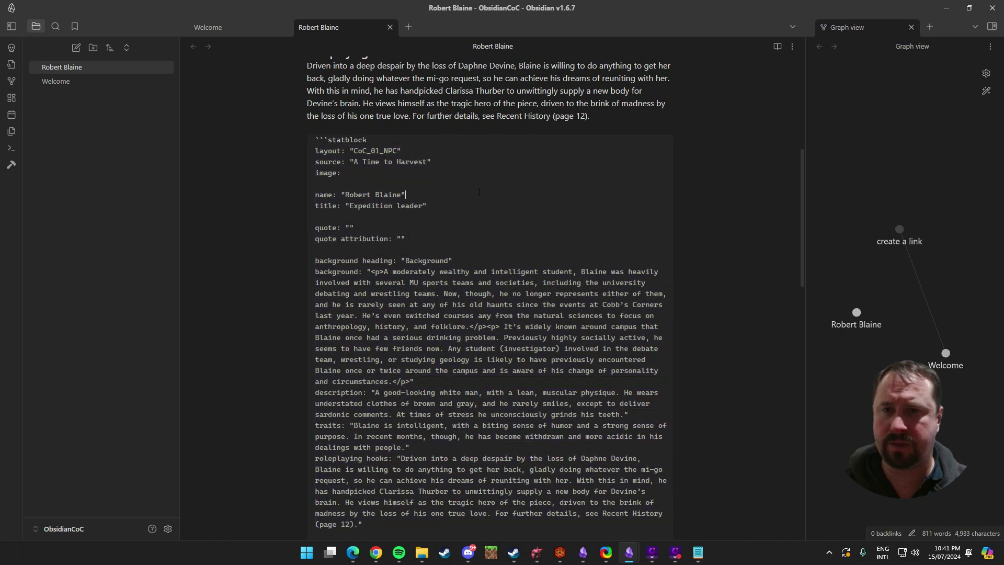
scroll(462, 180, down, 5)
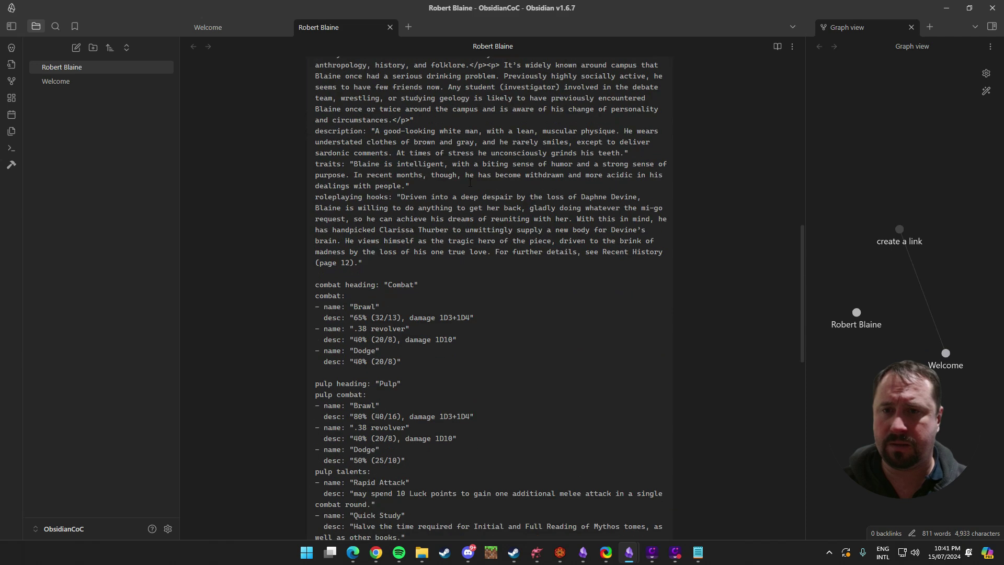
scroll(472, 182, down, 6)
scroll(474, 183, down, 5)
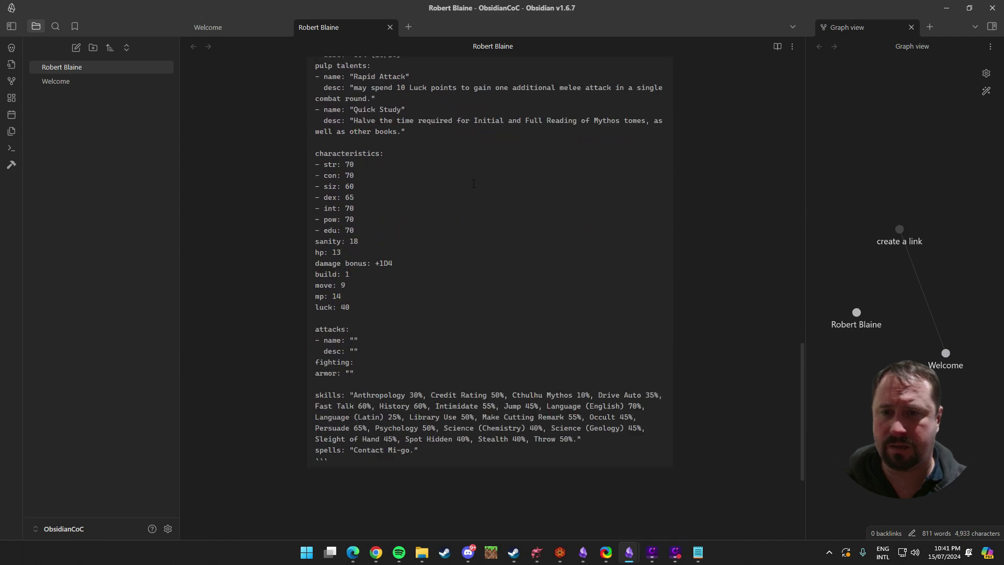
scroll(430, 247, up, 6)
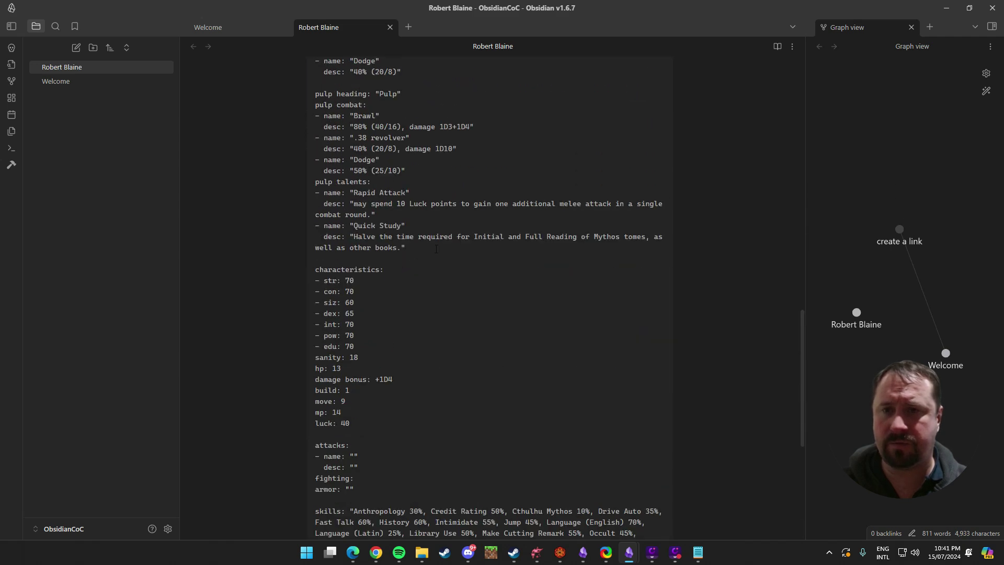
scroll(435, 249, up, 5)
scroll(490, 298, up, 4)
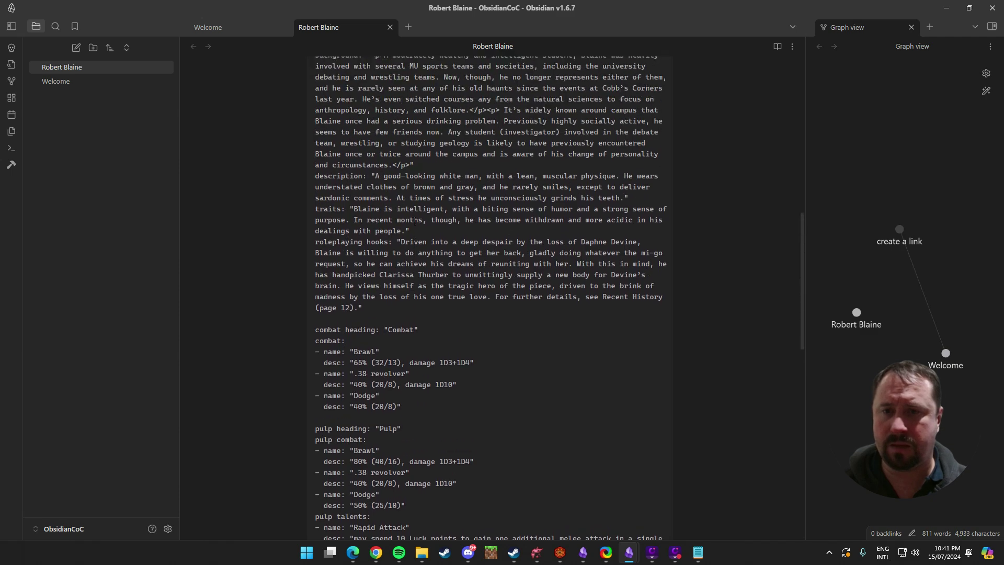
scroll(436, 216, up, 2)
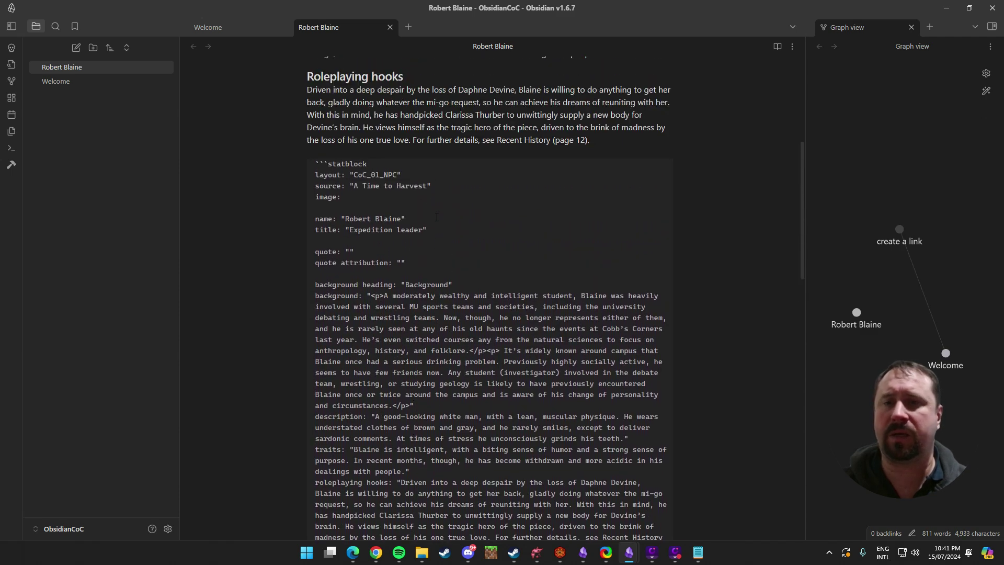
scroll(634, 141, up, 2)
key(ctrl+e)
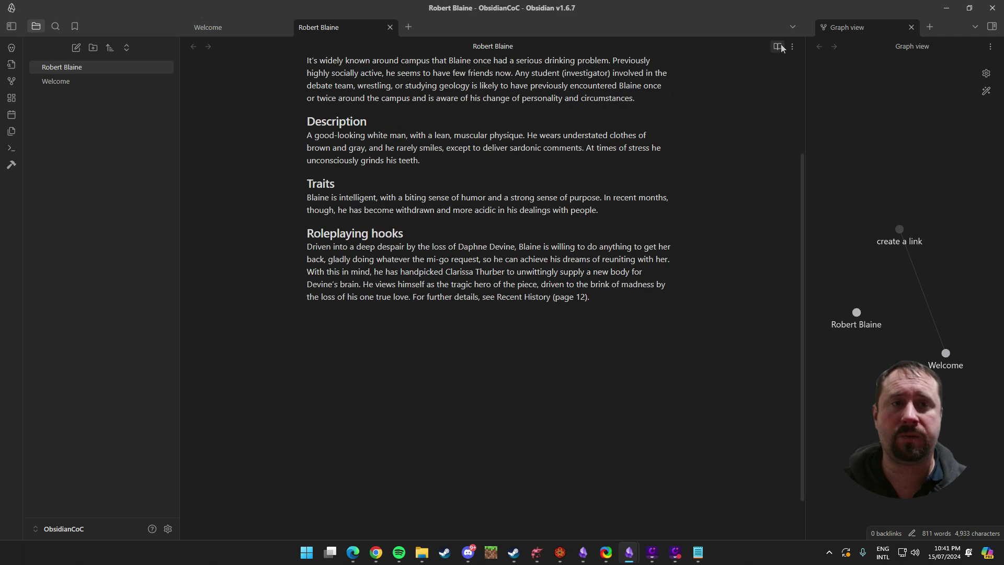
scroll(553, 333, down, 5)
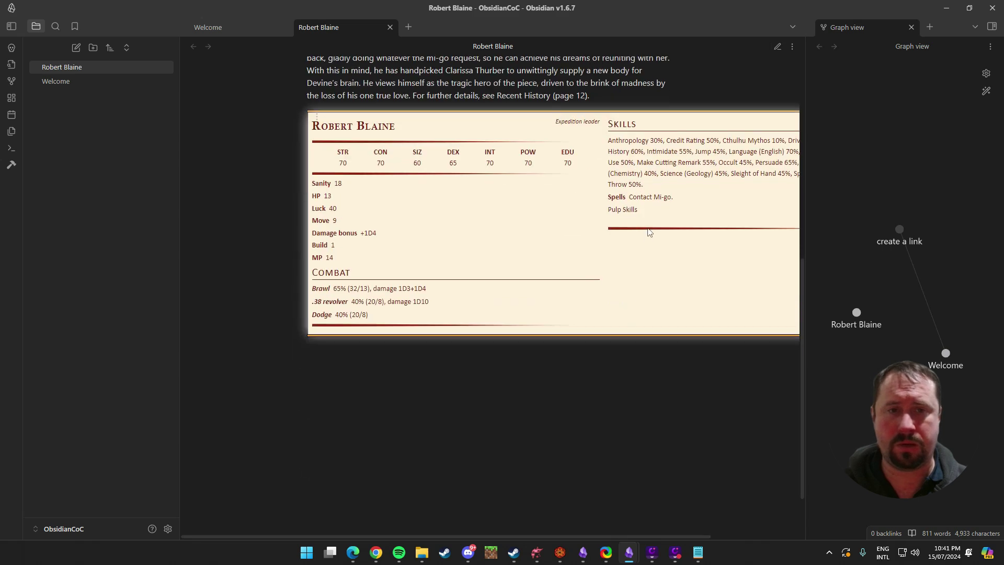
drag(520, 340, 587, 343)
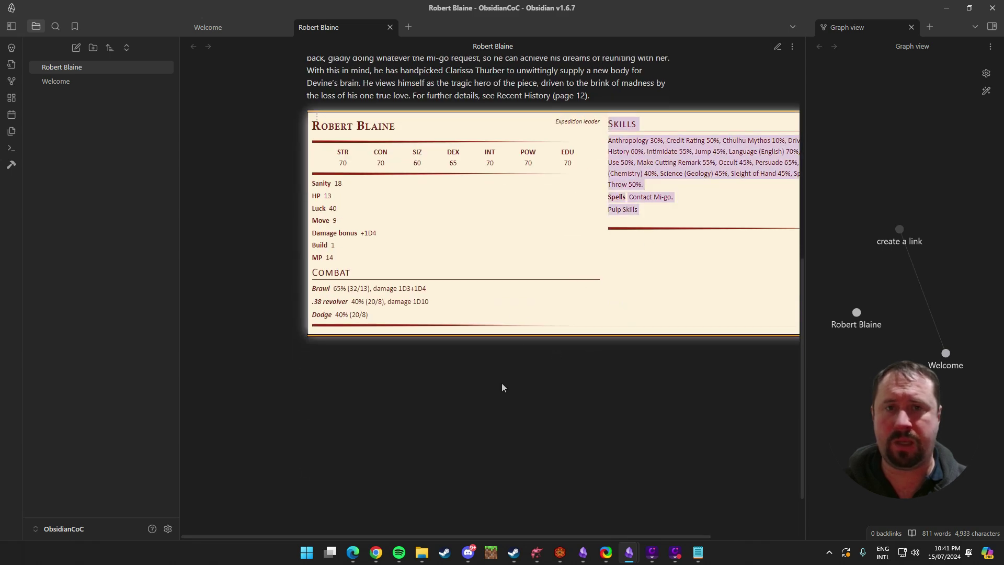
click(682, 183)
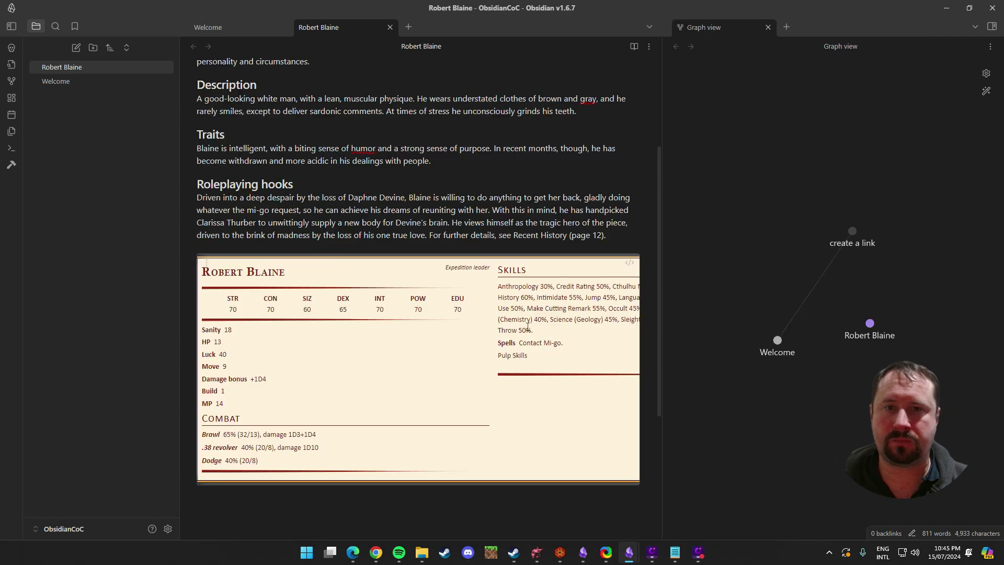
scroll(528, 246, up, 3)
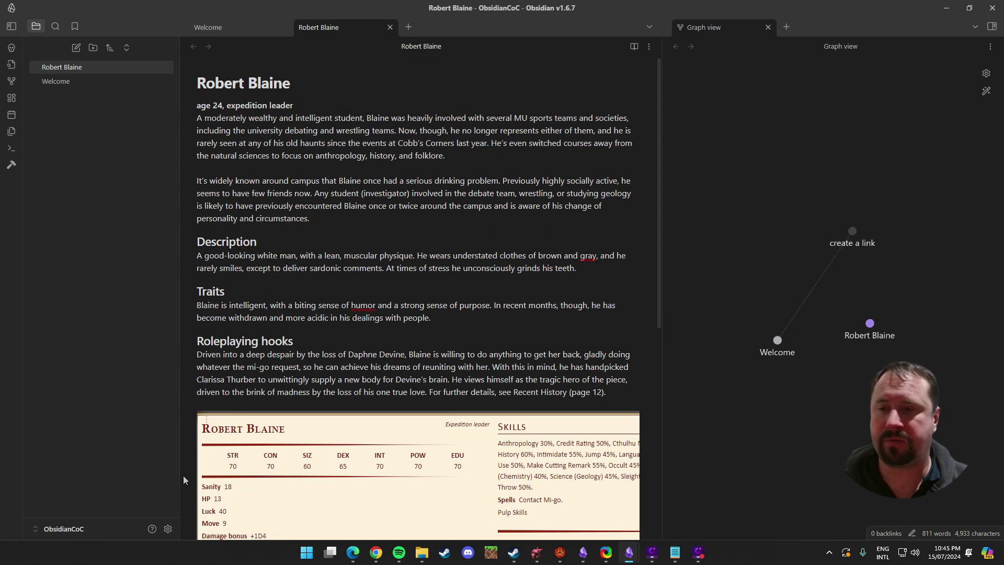
Enable Readable line length in the Editor settings.
click(168, 528)
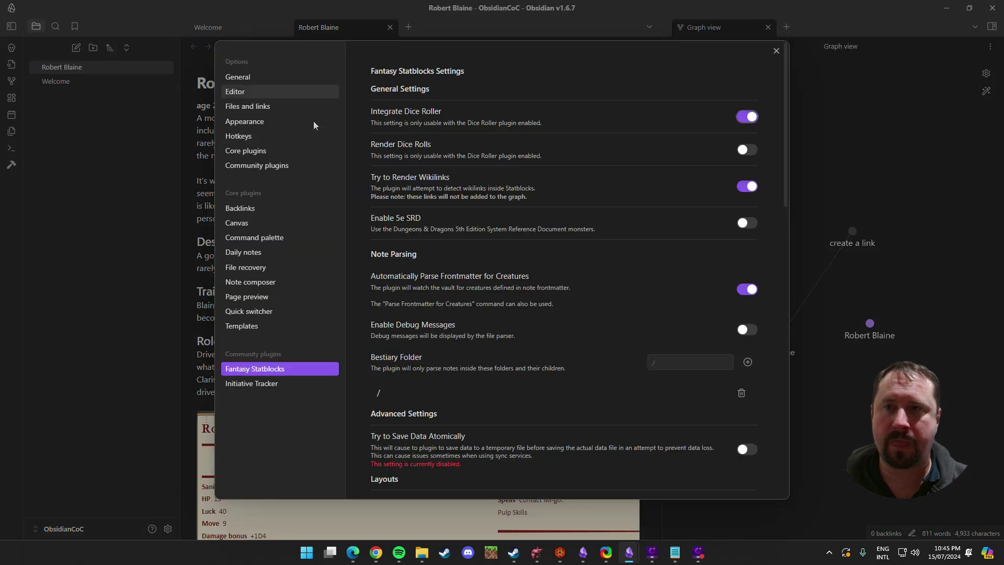
click(234, 94)
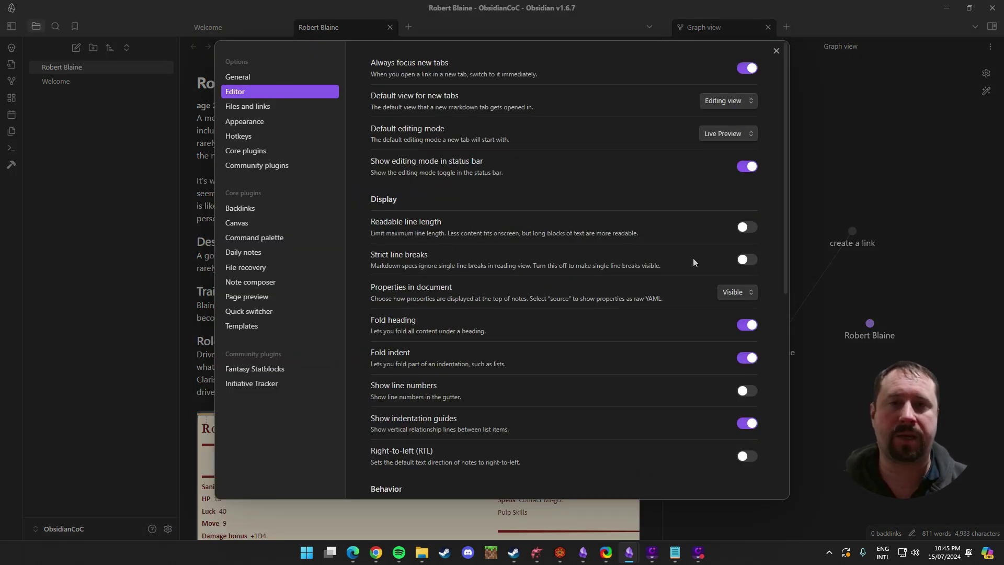
click(746, 228)
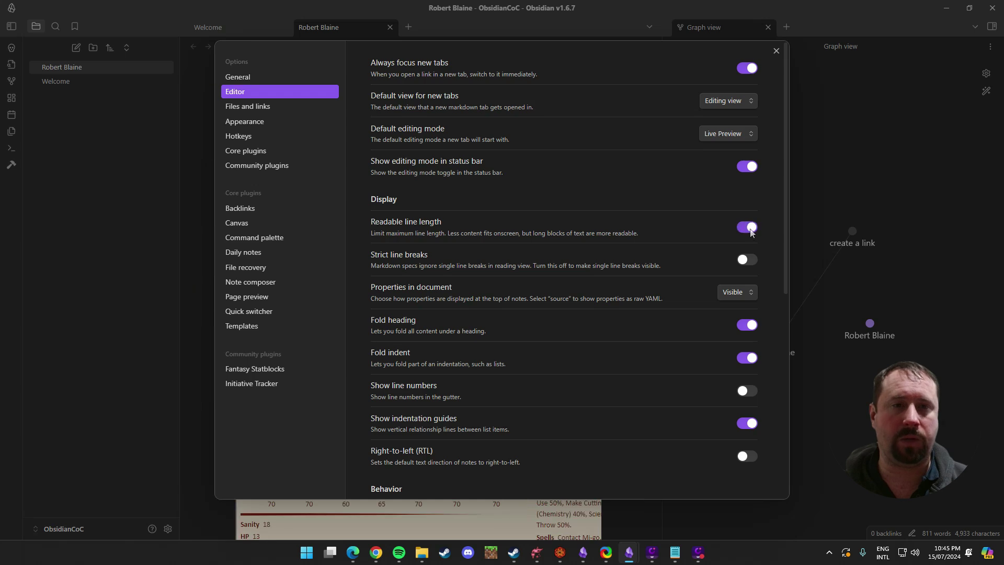
click(775, 51)
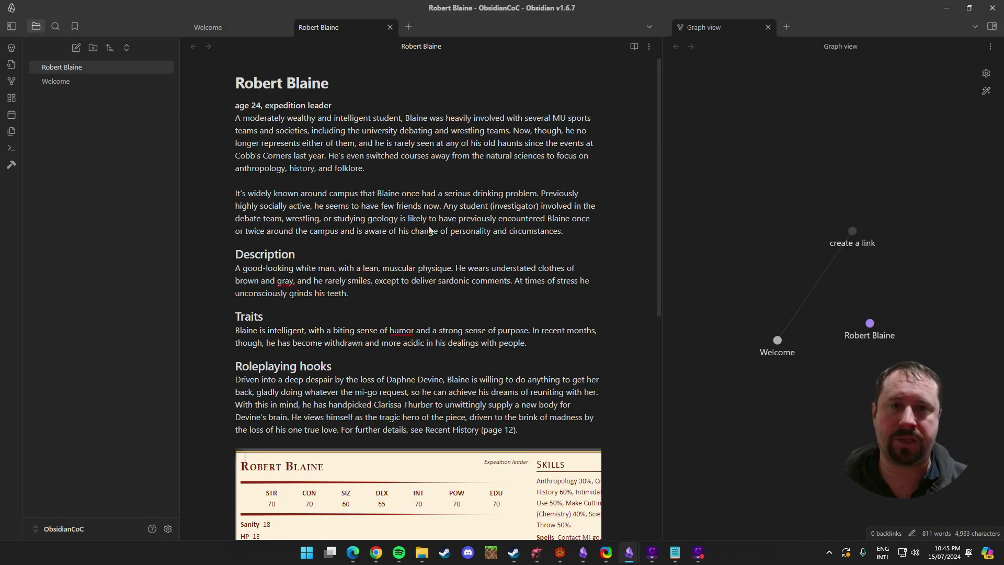
Widen the note pane, disable Readable line length, then widen the graph view again.
click(663, 235)
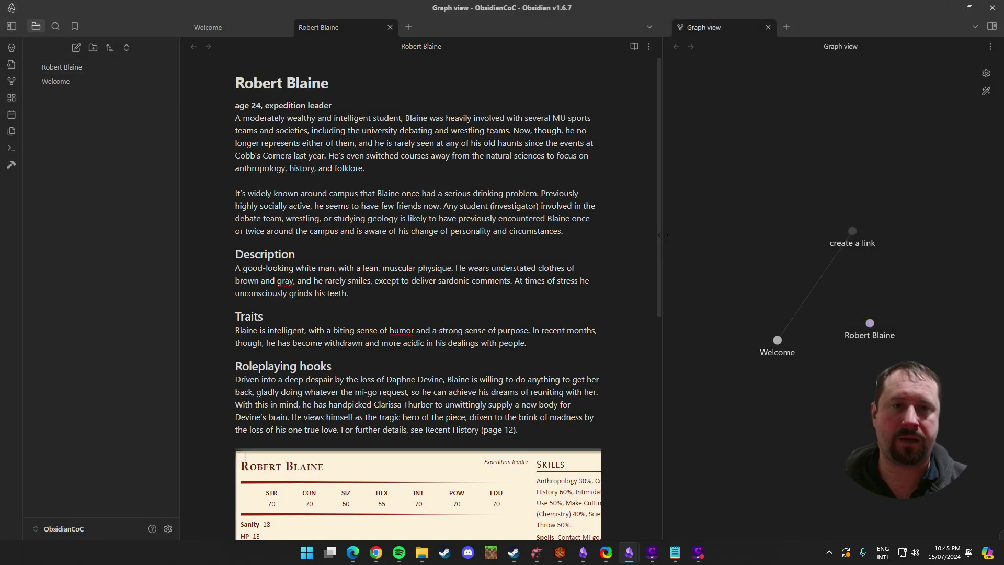
drag(663, 236, 805, 249)
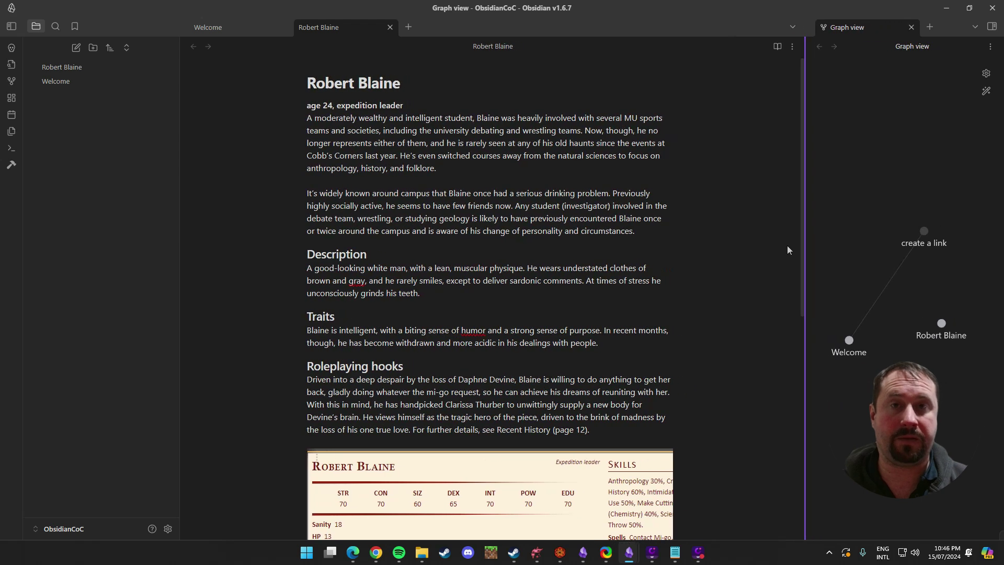
click(167, 528)
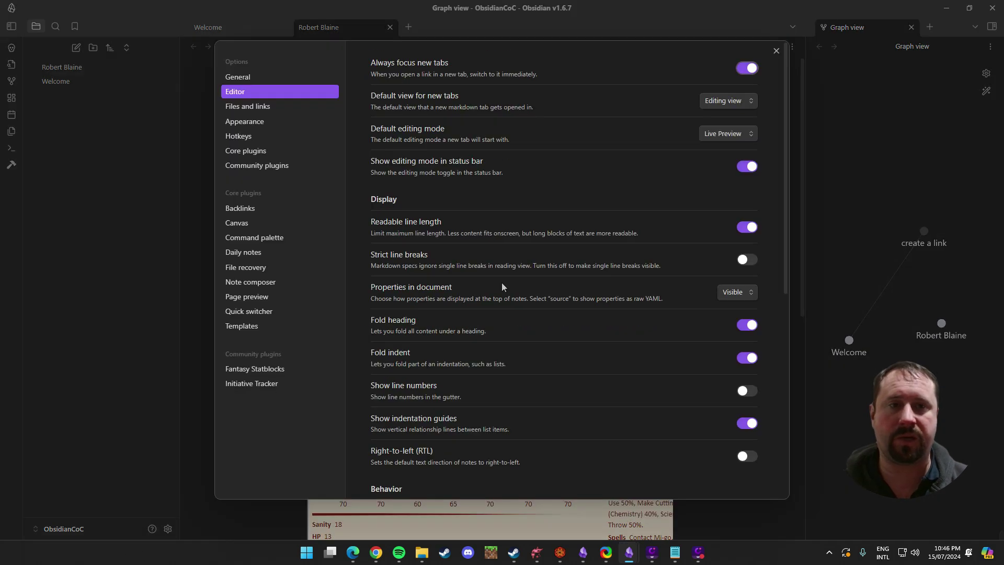
click(746, 229)
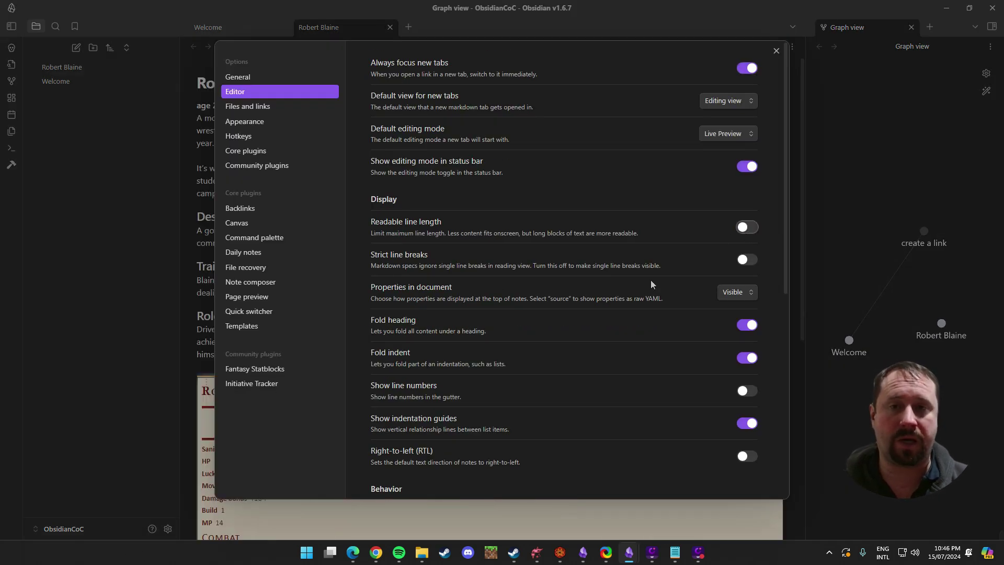
click(820, 254)
scroll(281, 202, down, 5)
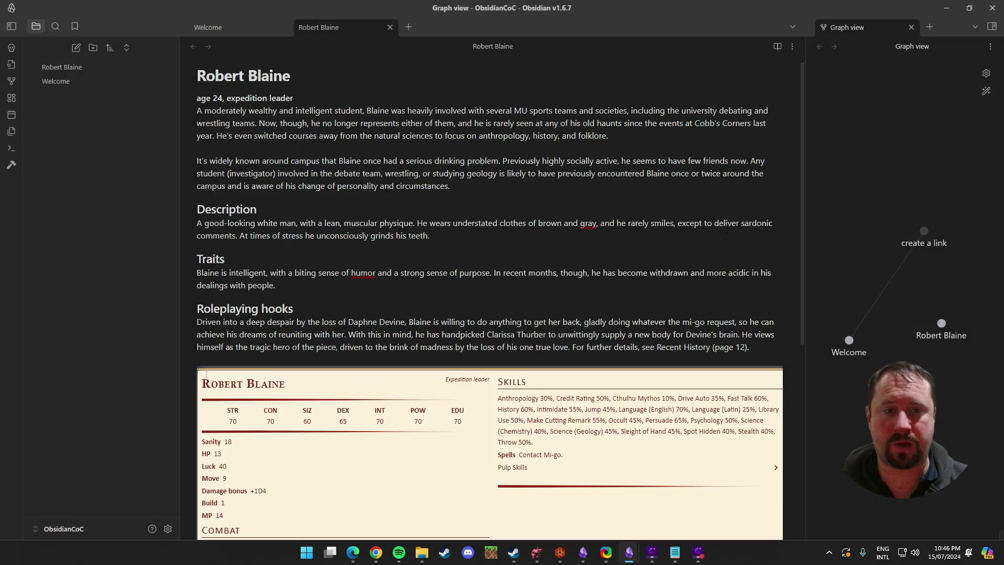
scroll(691, 224, up, 5)
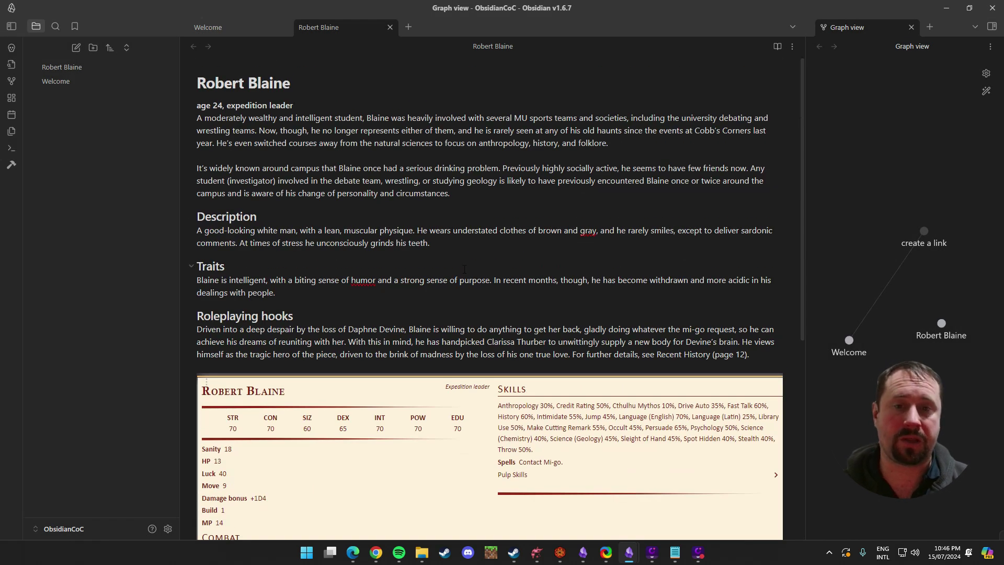
scroll(464, 269, down, 3)
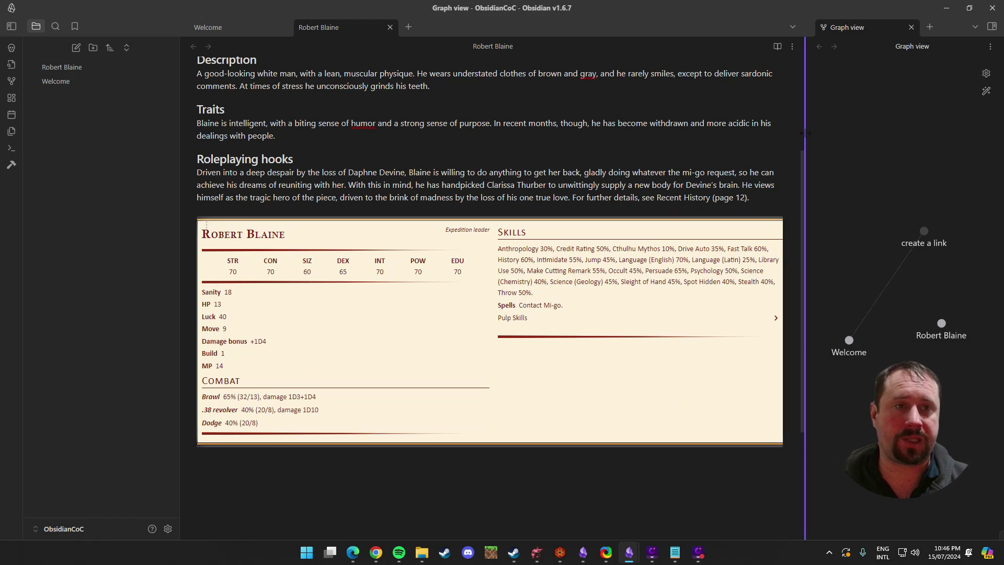
drag(805, 134, 650, 209)
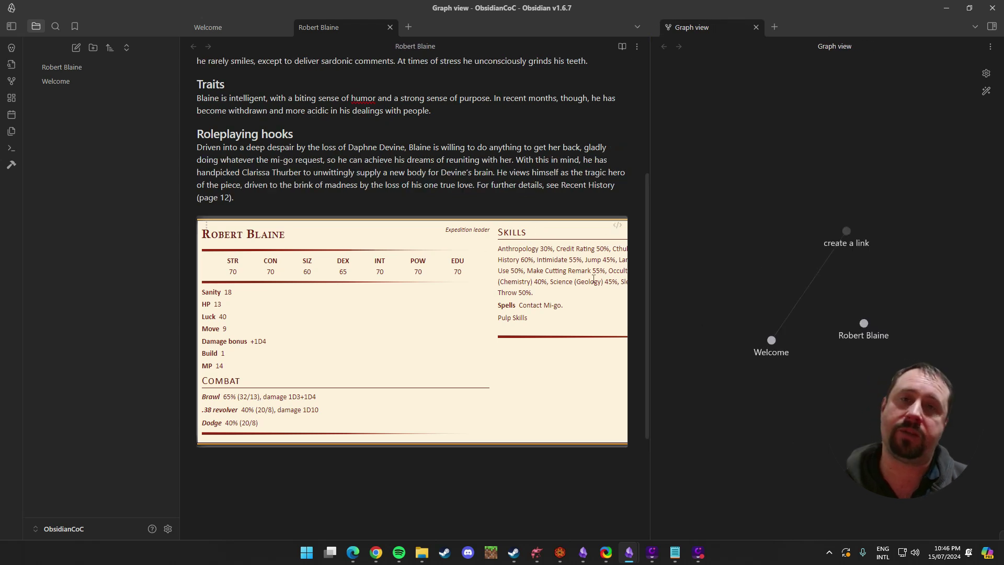
Open the CoC_01_NPC layout's Advanced options in Fantasy Statblocks settings.
click(168, 528)
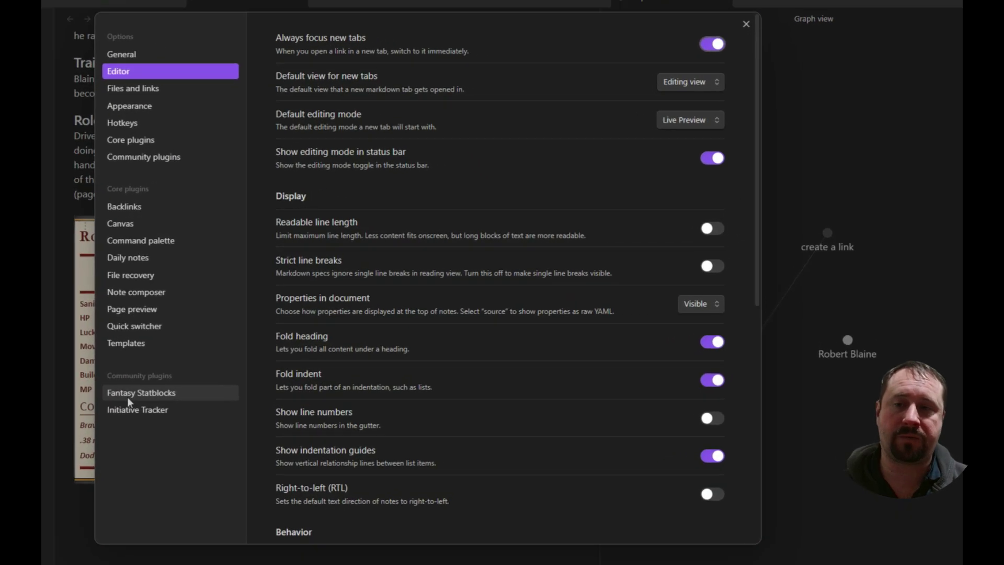
click(127, 397)
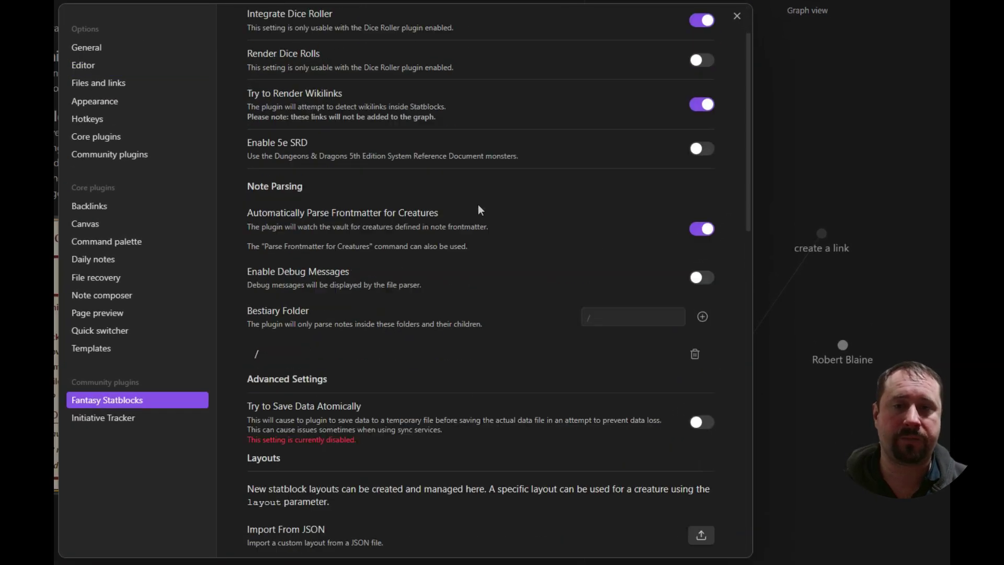
scroll(497, 205, down, 5)
scroll(486, 209, down, 3)
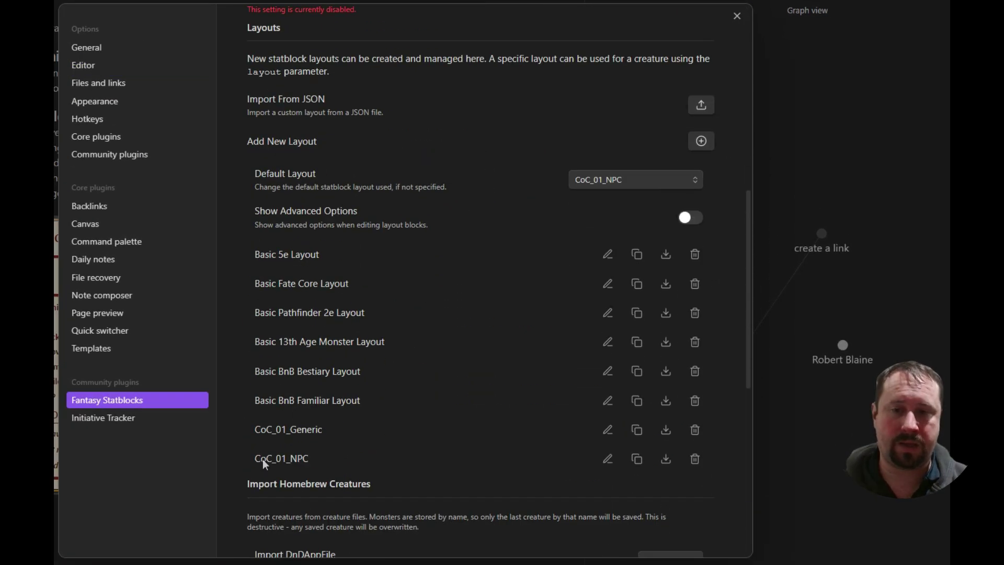
click(608, 459)
click(85, 138)
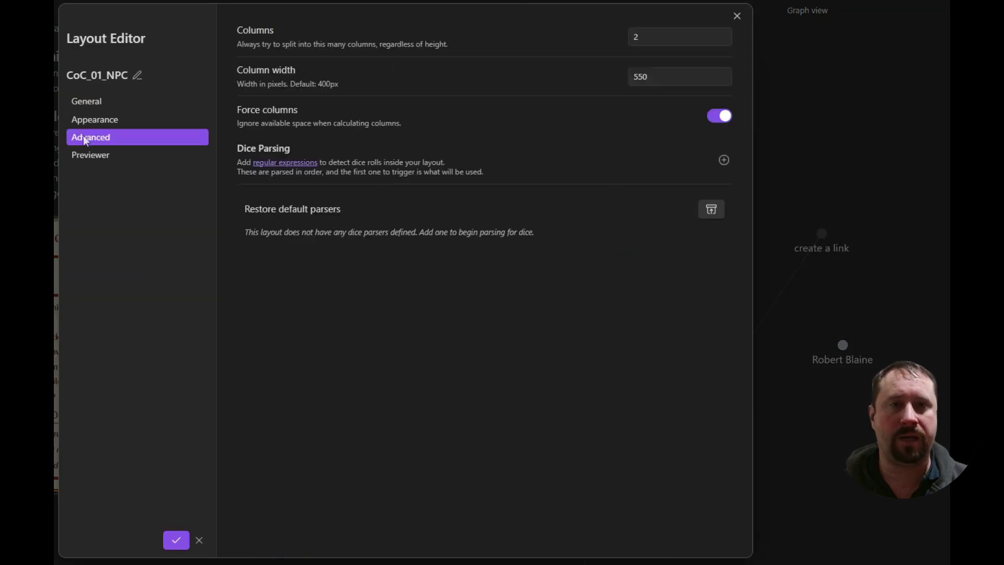
Keep Columns 2 and column width 550, turn off Force columns, and save the layout.
click(648, 39)
double_click(648, 39)
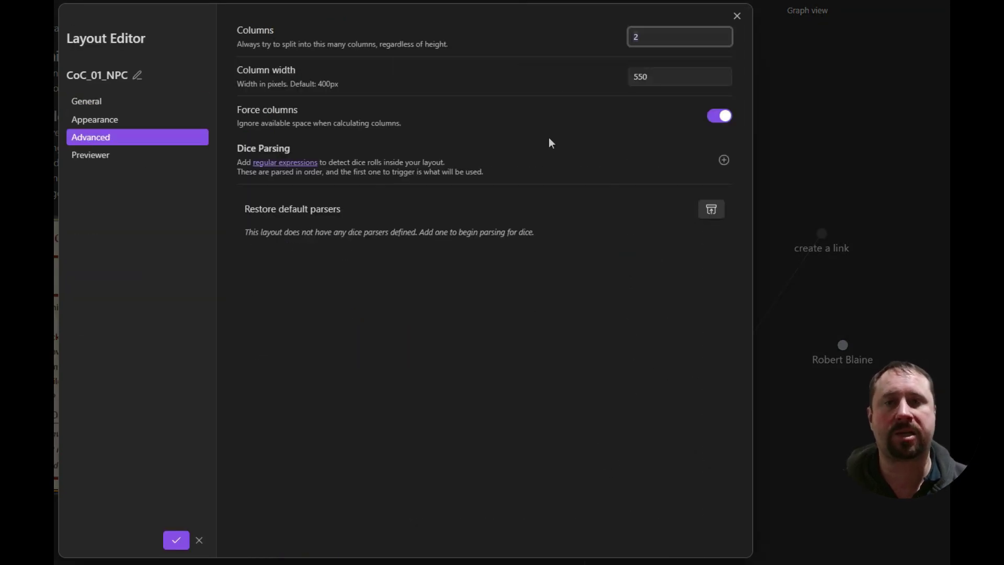
text(2)
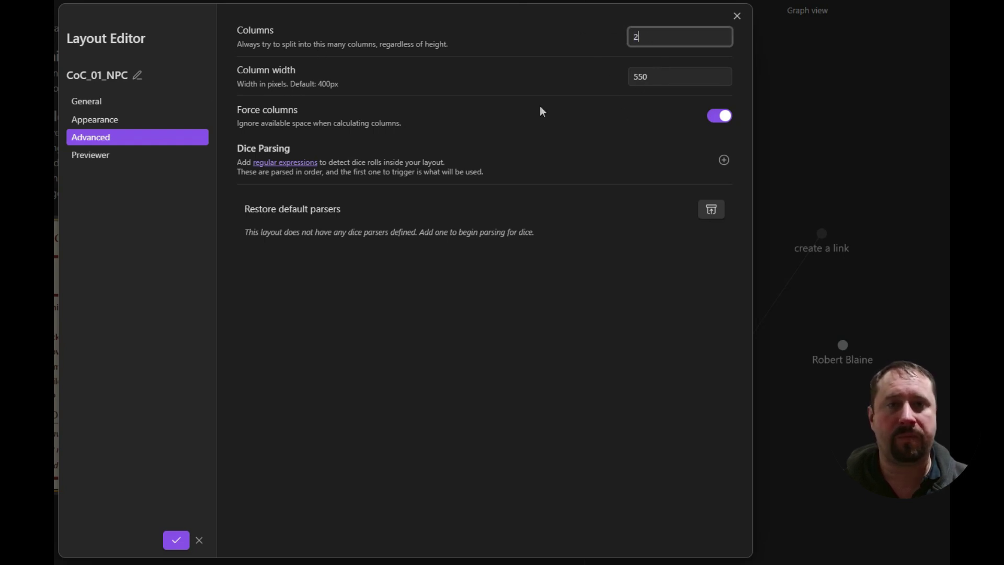
key(Tab)
text(550)
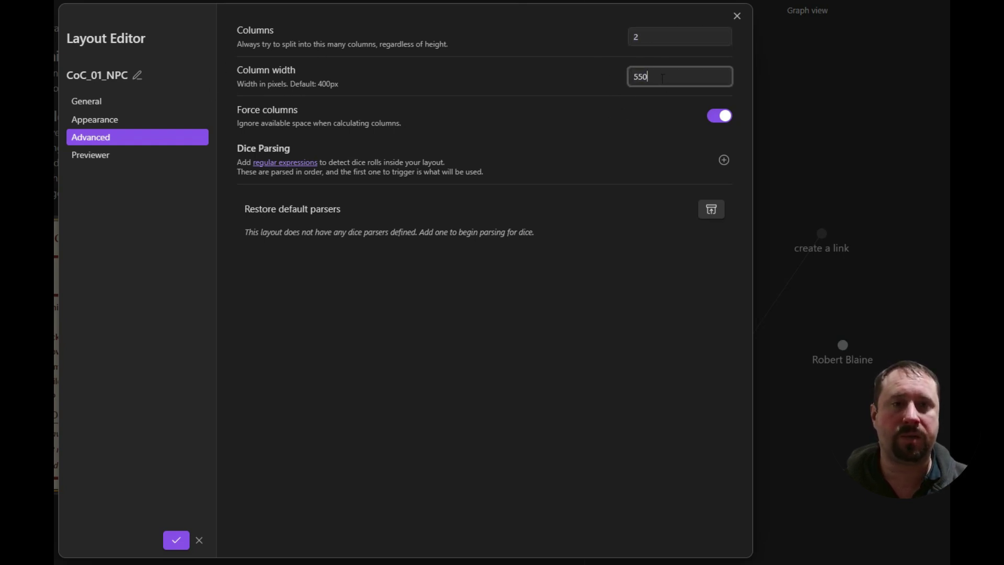
click(525, 496)
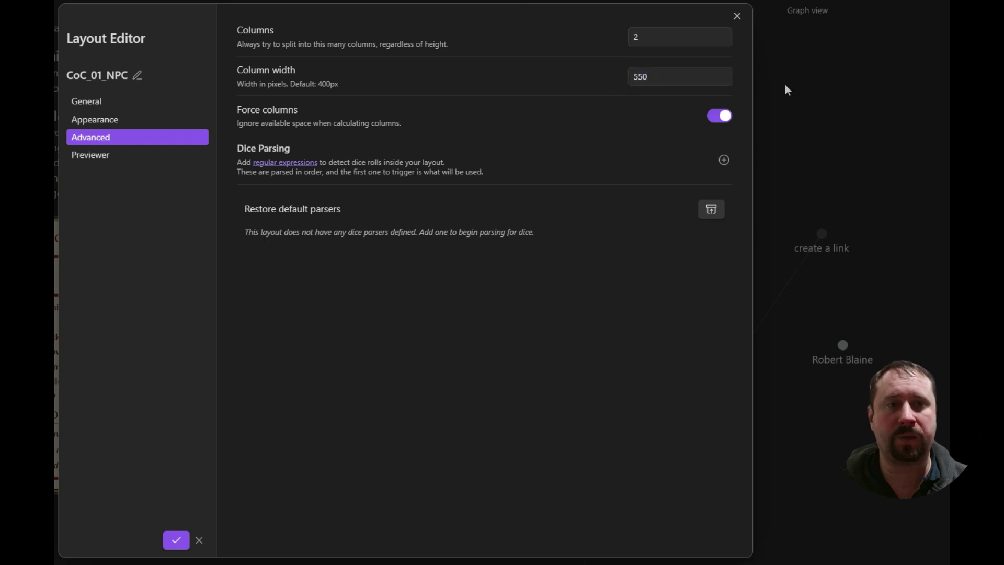
click(720, 117)
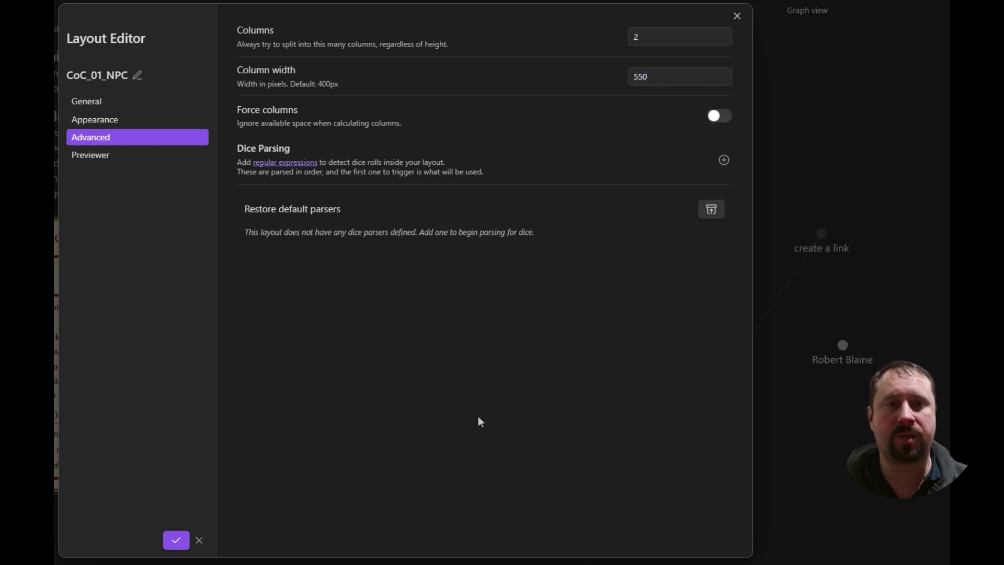
click(175, 540)
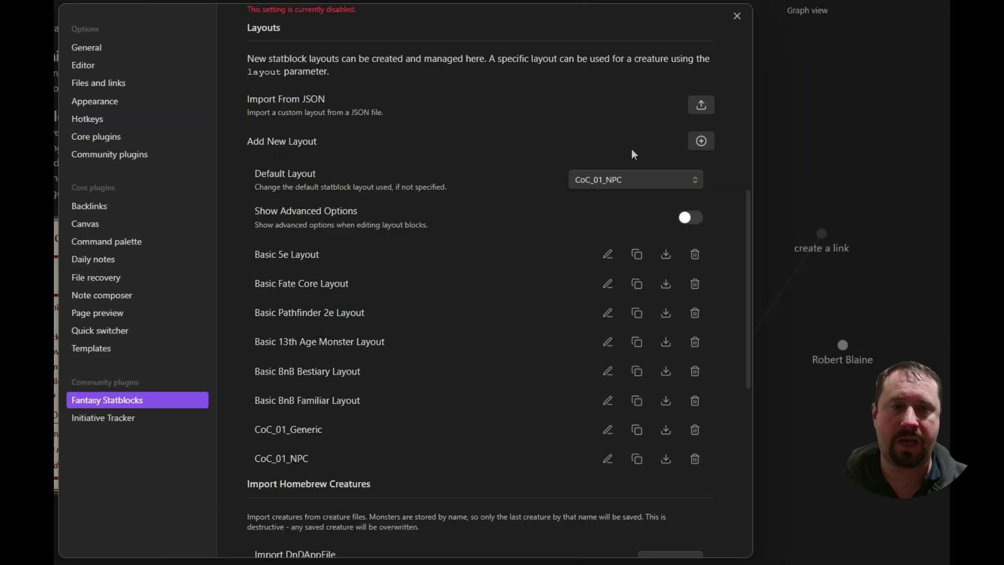
key(Escape)
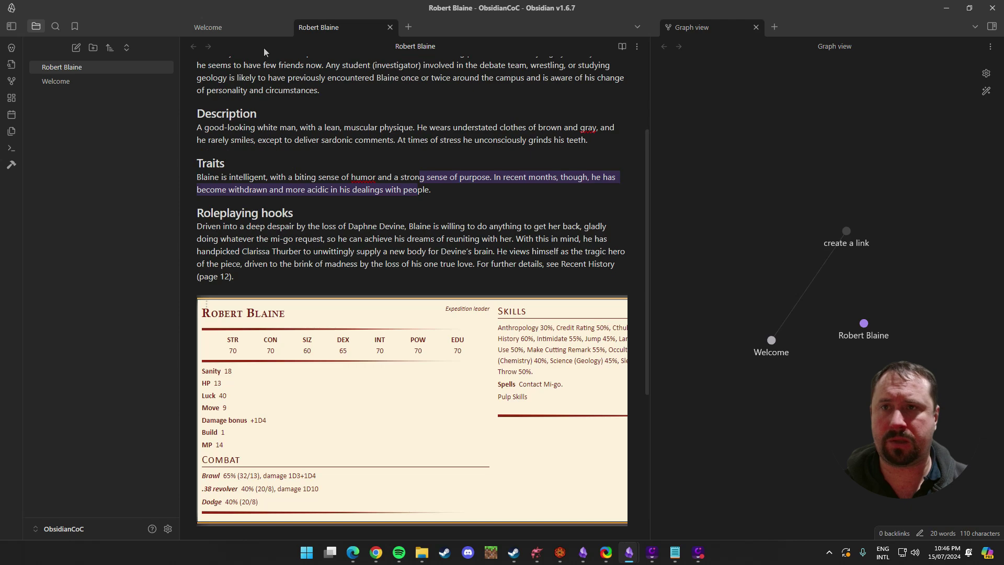
click(193, 46)
click(208, 46)
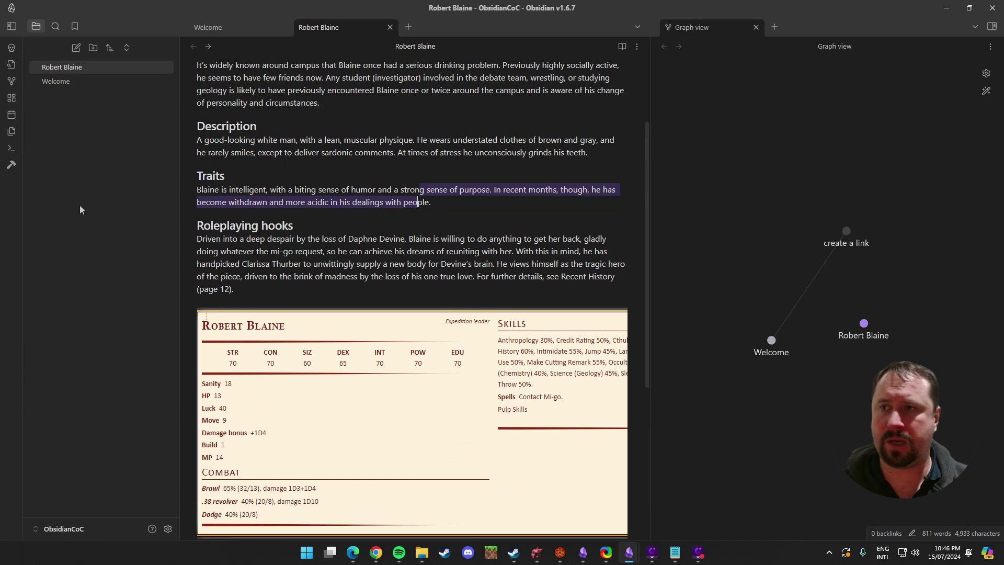
click(11, 149)
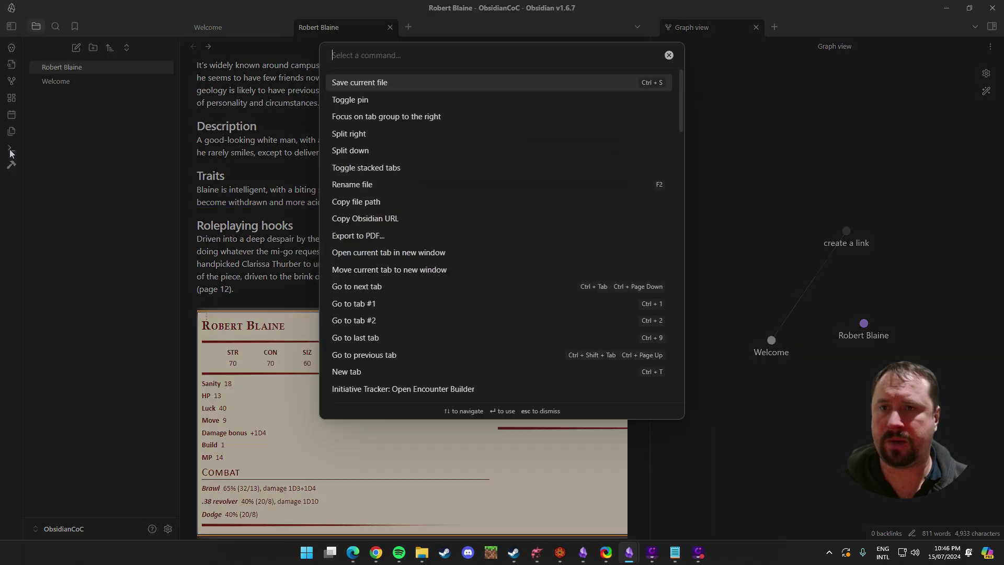
text(rel)
key(Return)
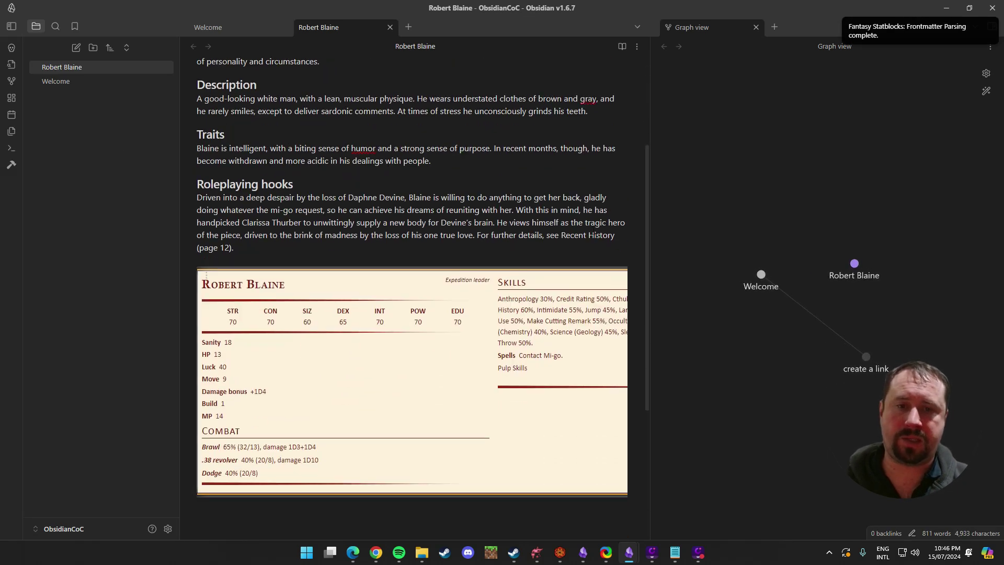
scroll(180, 506, down, 2)
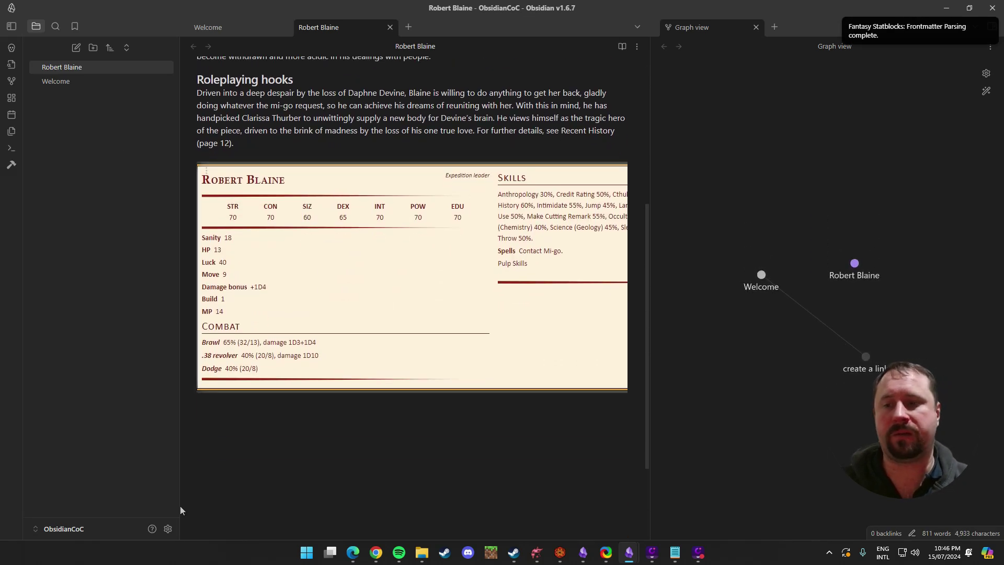
Open the CoC_01_NPC layout's column settings in Fantasy Statblocks.
click(168, 529)
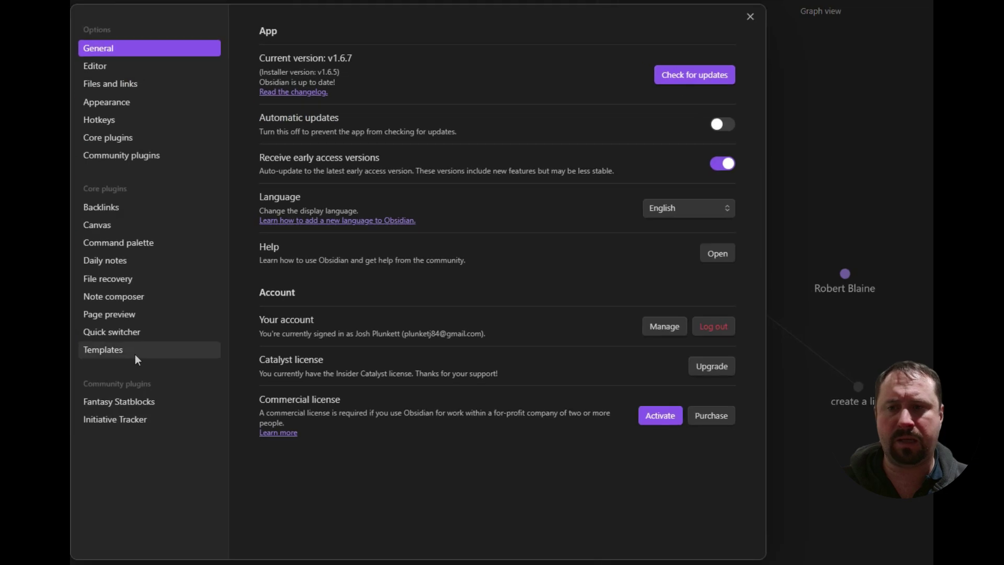
click(100, 401)
scroll(535, 203, down, 15)
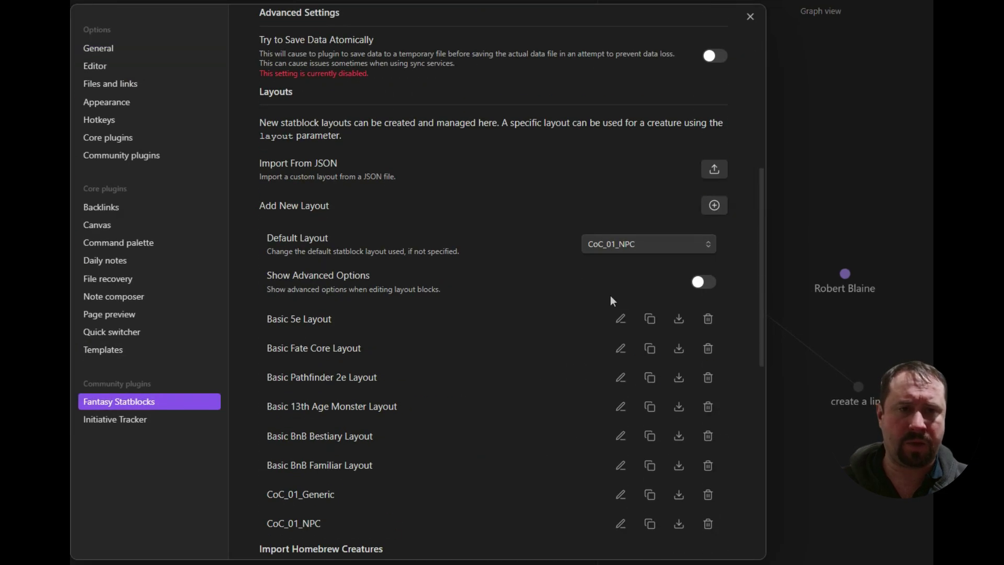
click(620, 397)
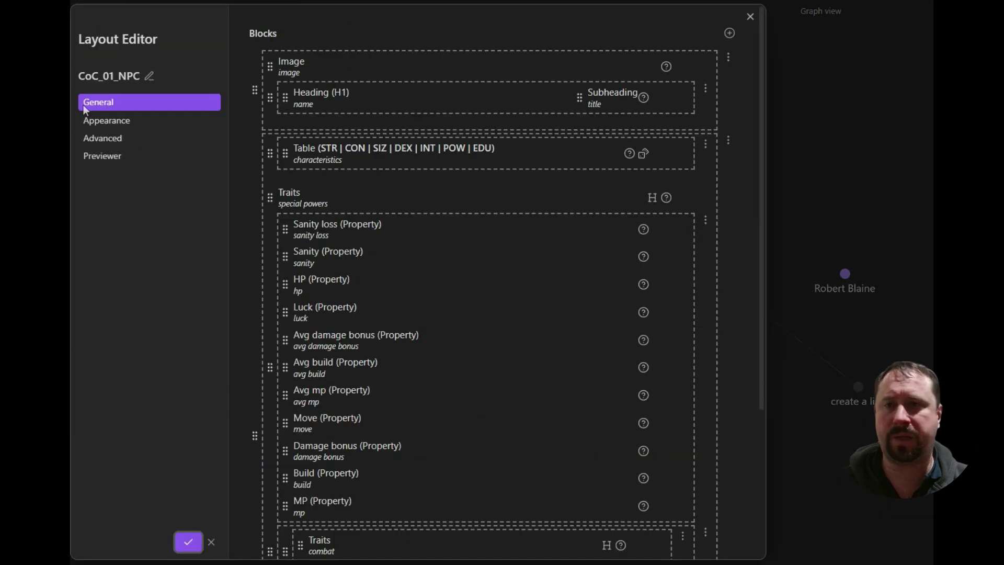
click(97, 142)
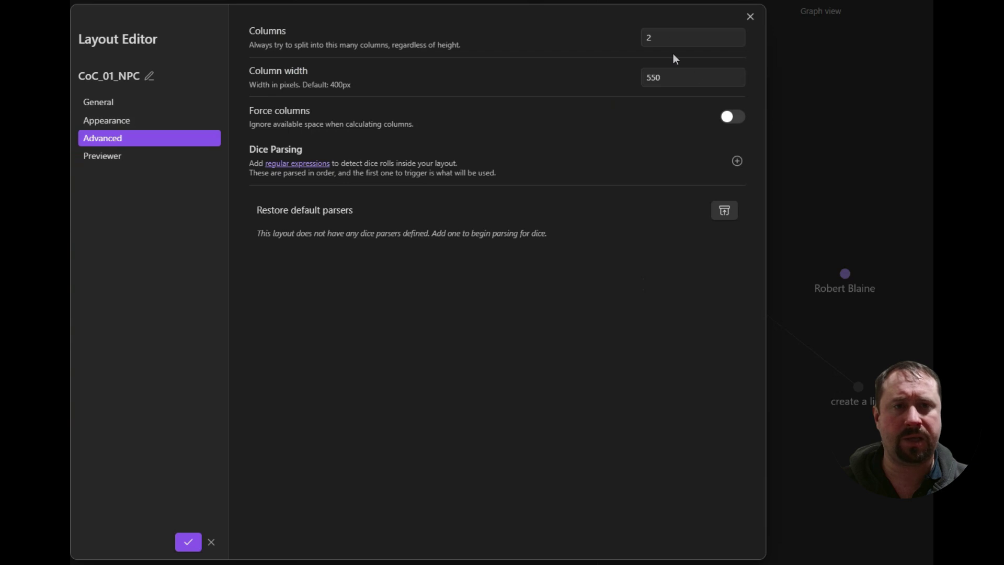
Set column width to 400 with 2 columns, save the layout, and close Settings.
drag(660, 38, 620, 36)
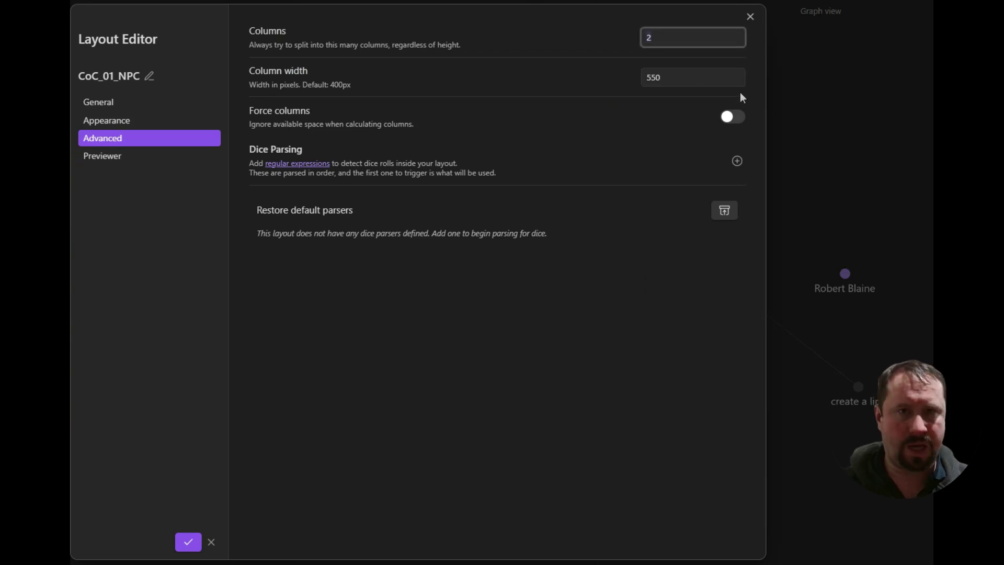
double_click(670, 73)
text(400)
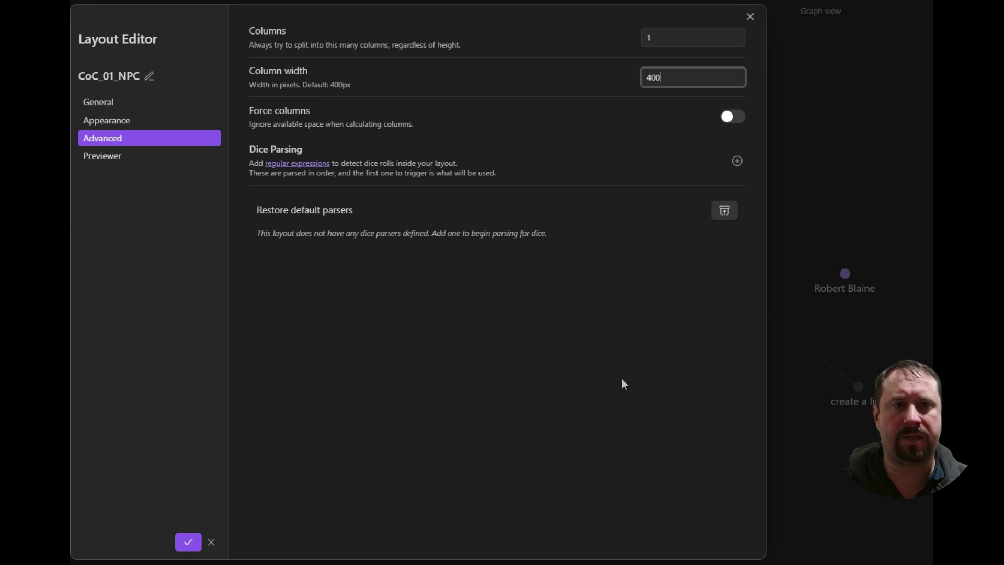
click(358, 408)
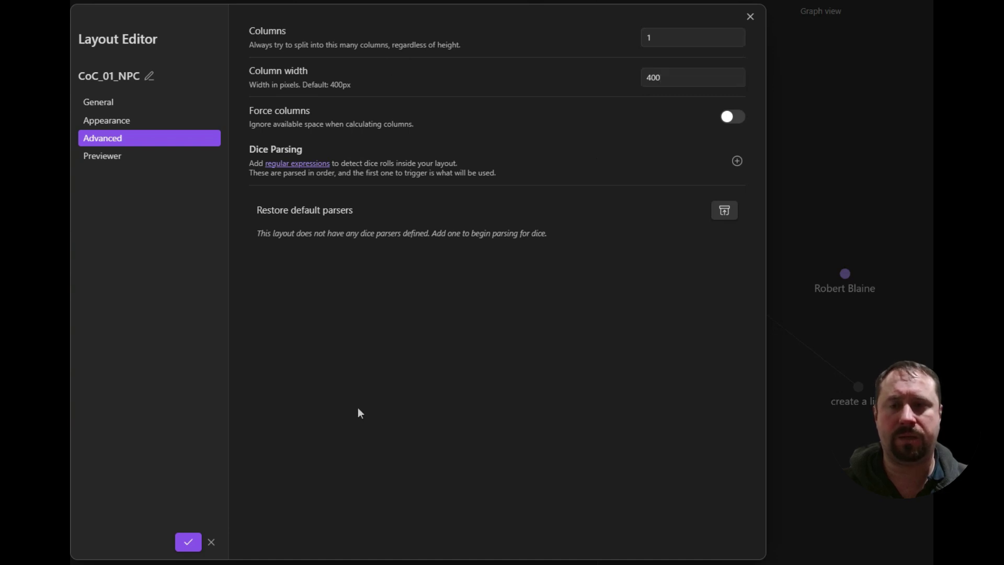
click(666, 42)
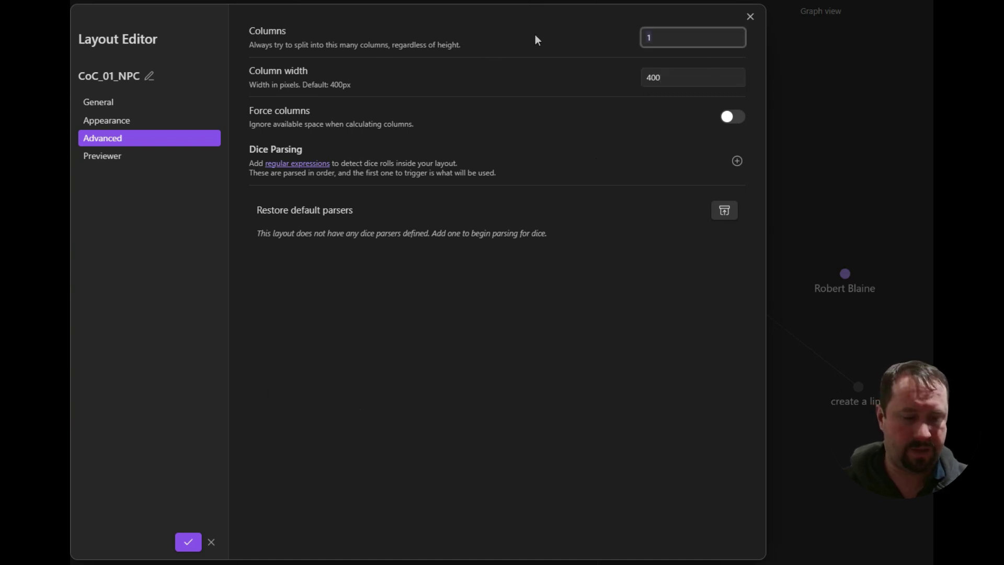
click(188, 544)
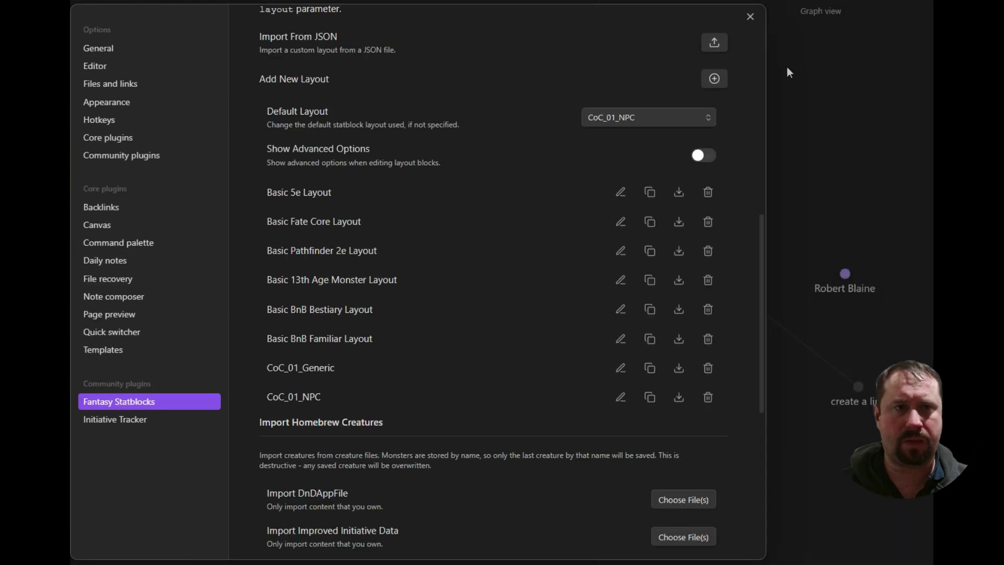
click(751, 20)
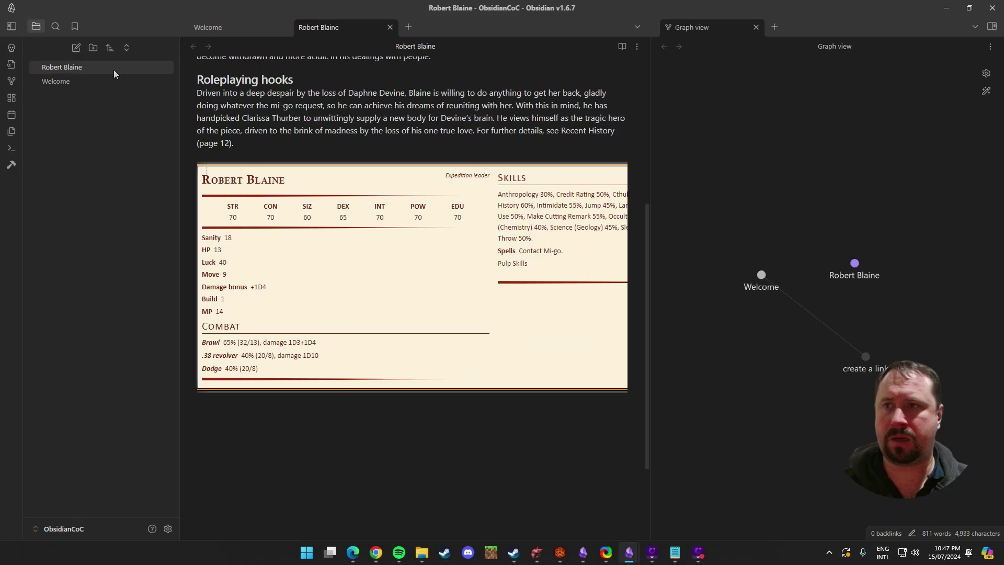
click(109, 80)
click(108, 68)
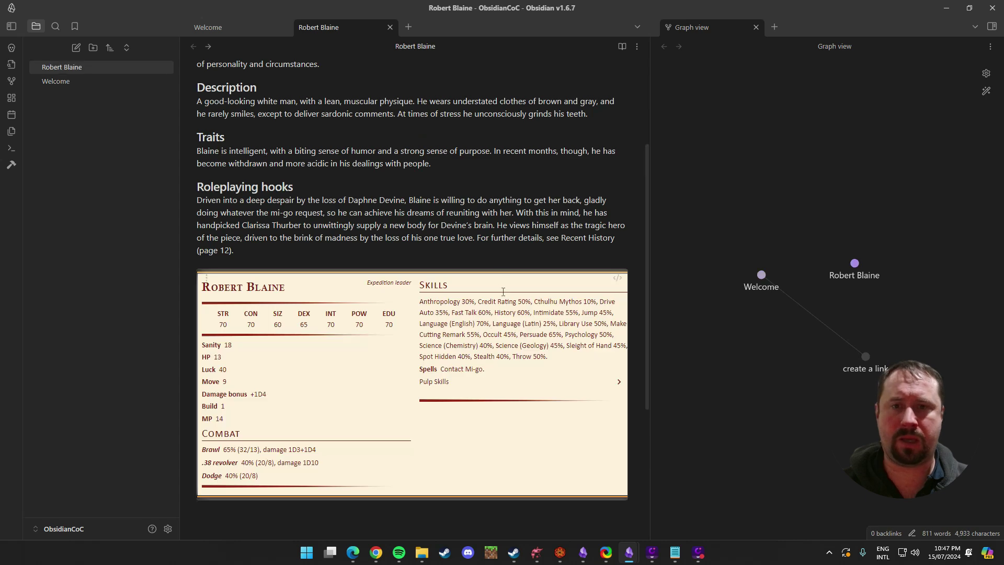
scroll(612, 298, down, 1)
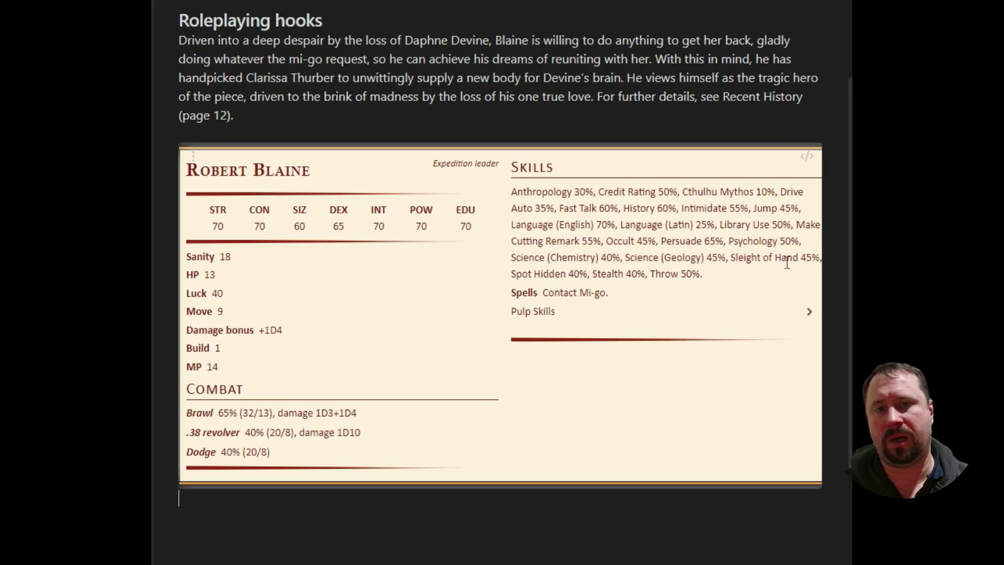
drag(787, 262, 834, 265)
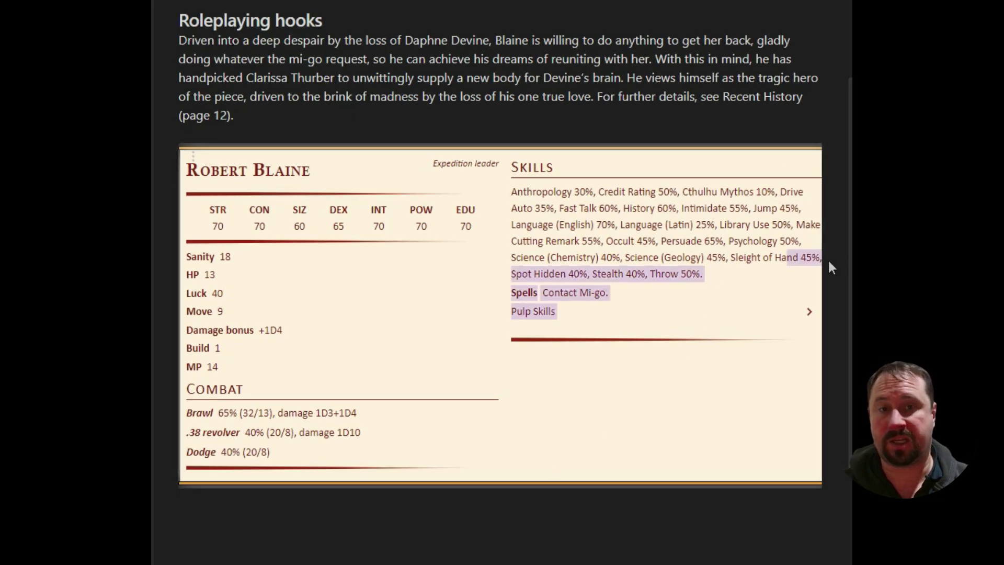
click(803, 257)
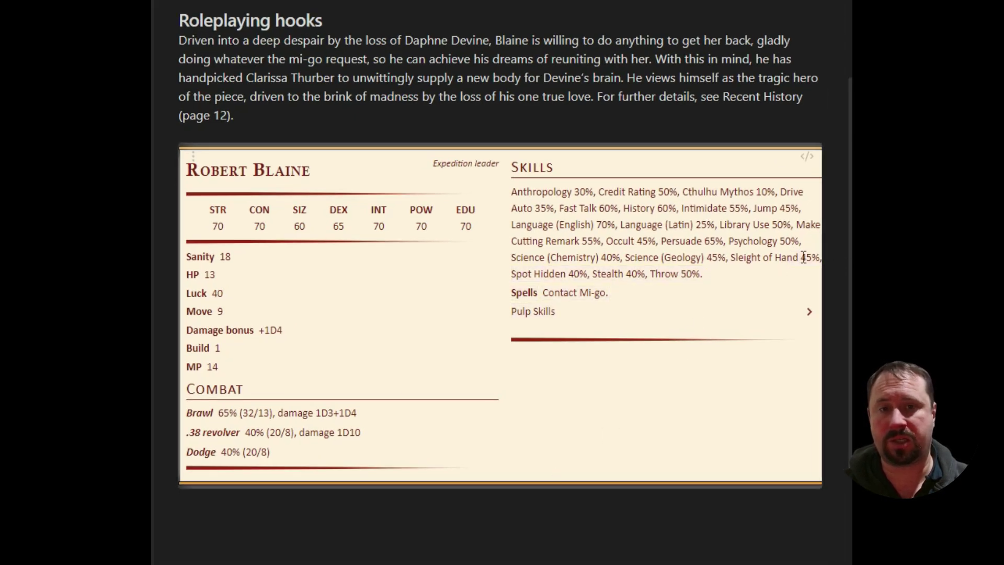
Expand Pulp Skills to reveal the Pulp Combat and Pulp Talents columns.
click(808, 312)
scroll(784, 265, down, 5)
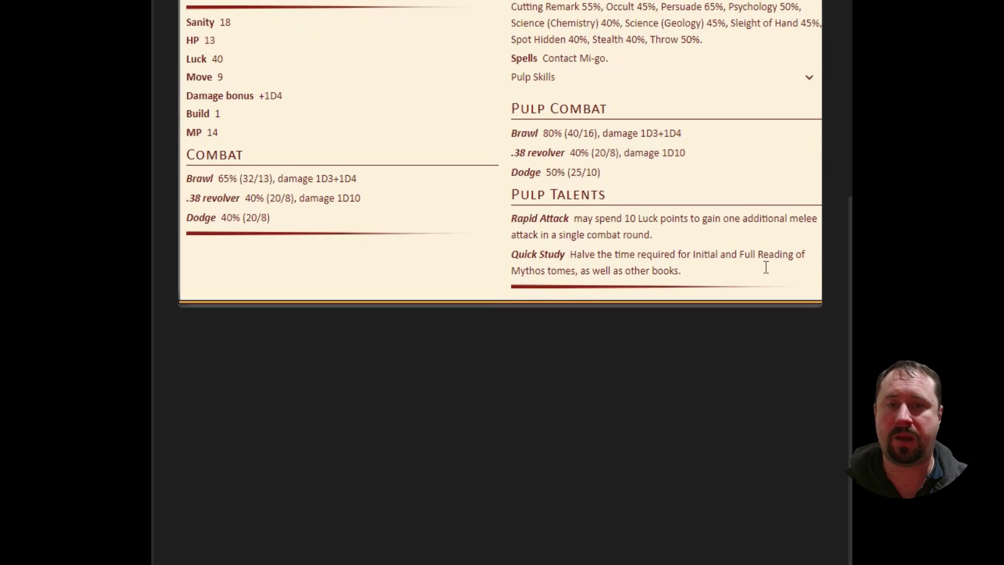
click(809, 78)
click(809, 79)
click(809, 80)
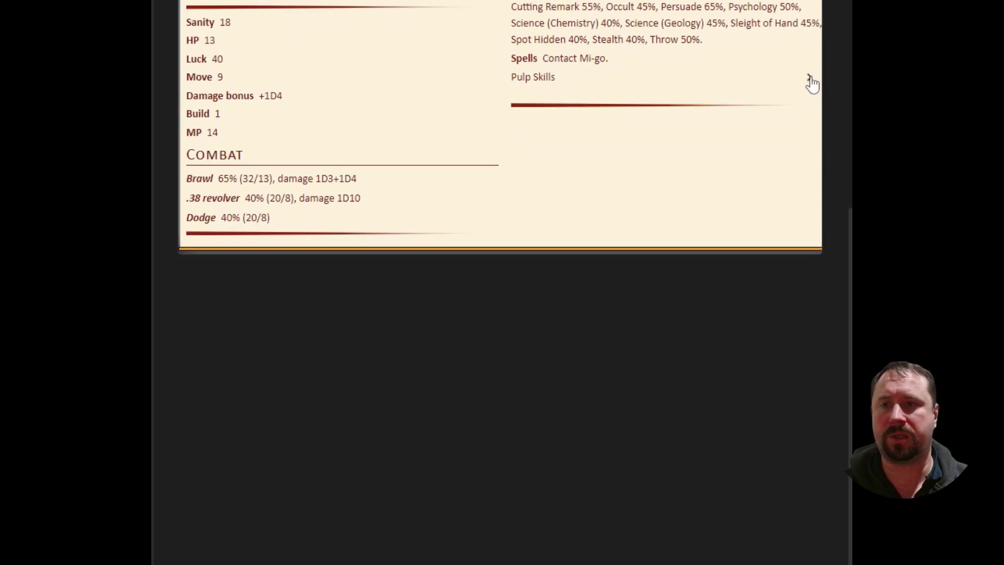
click(810, 79)
scroll(627, 155, up, 5)
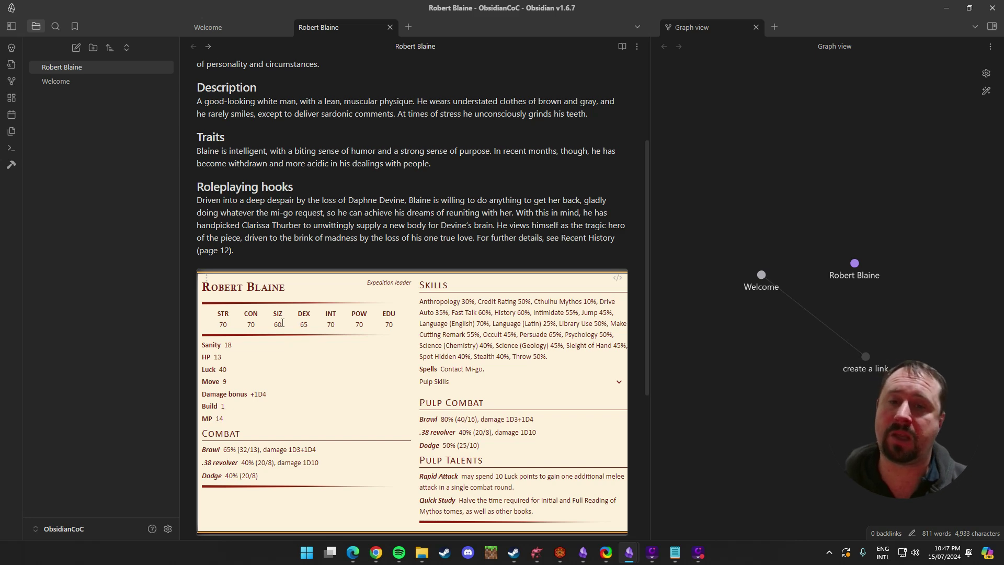
scroll(282, 322, down, 1)
scroll(282, 323, up, 2)
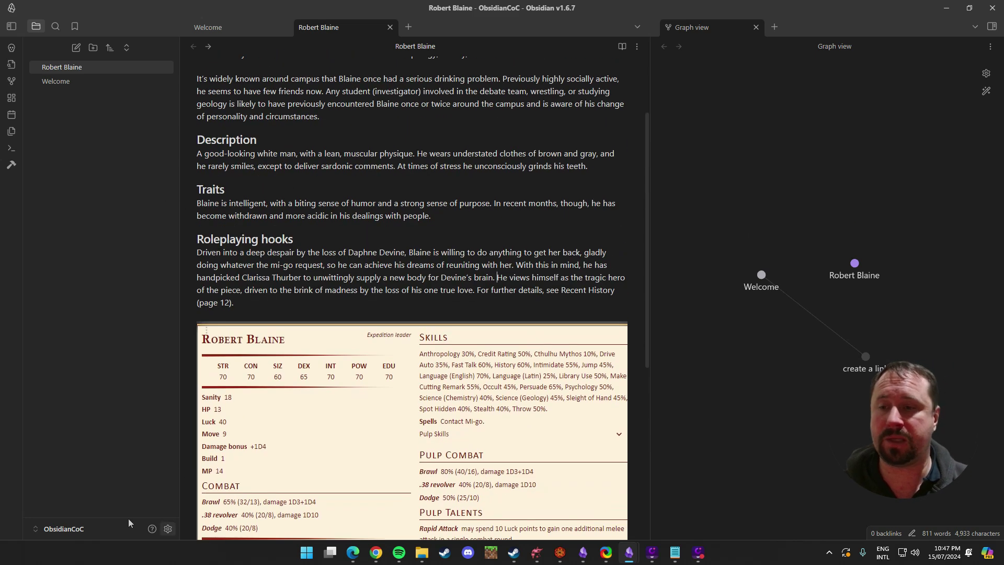
Review the CoC_01_NPC layout's Advanced column settings and Appearance colours in Fantasy Statblocks, then close the editor.
click(168, 528)
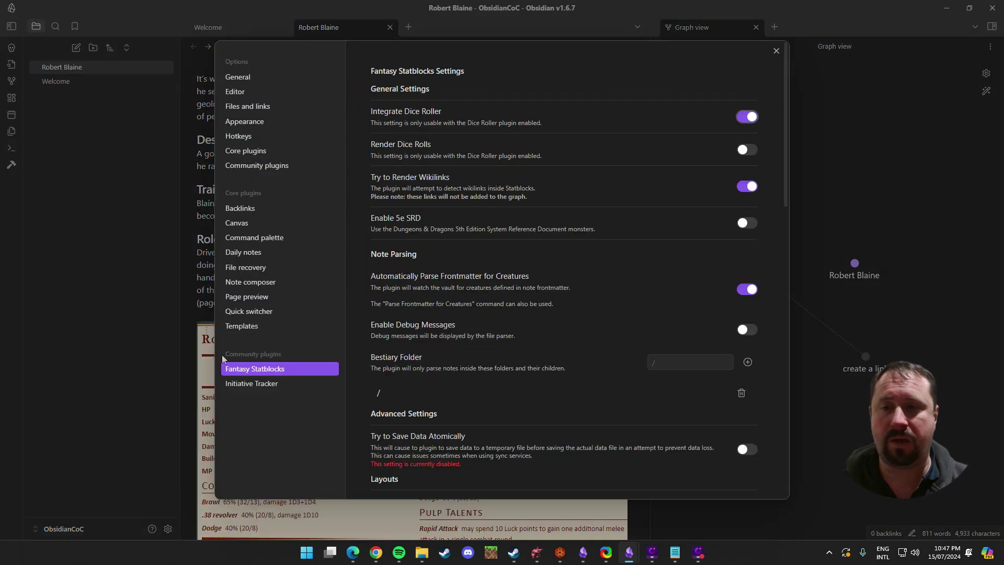
scroll(689, 345, down, 10)
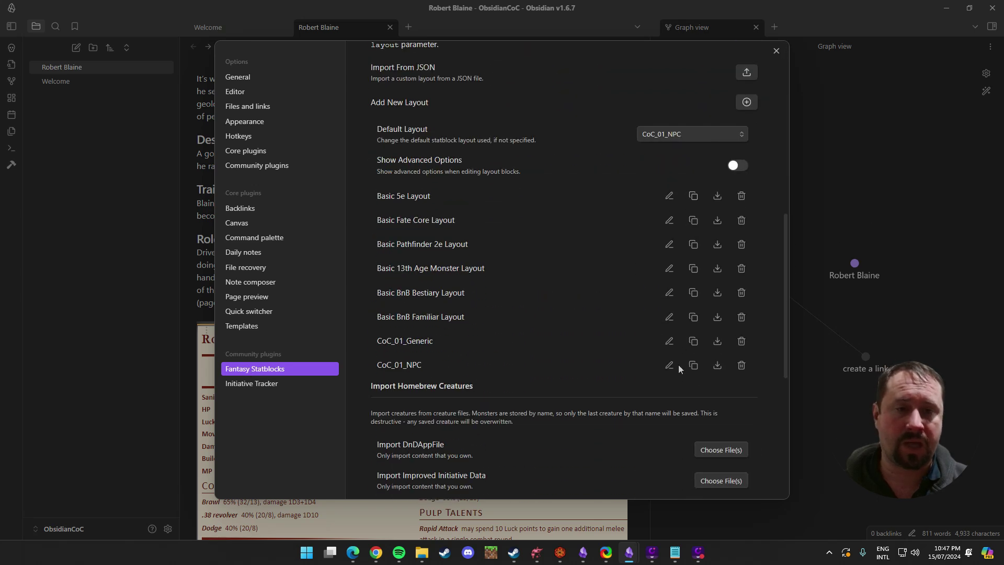
click(669, 366)
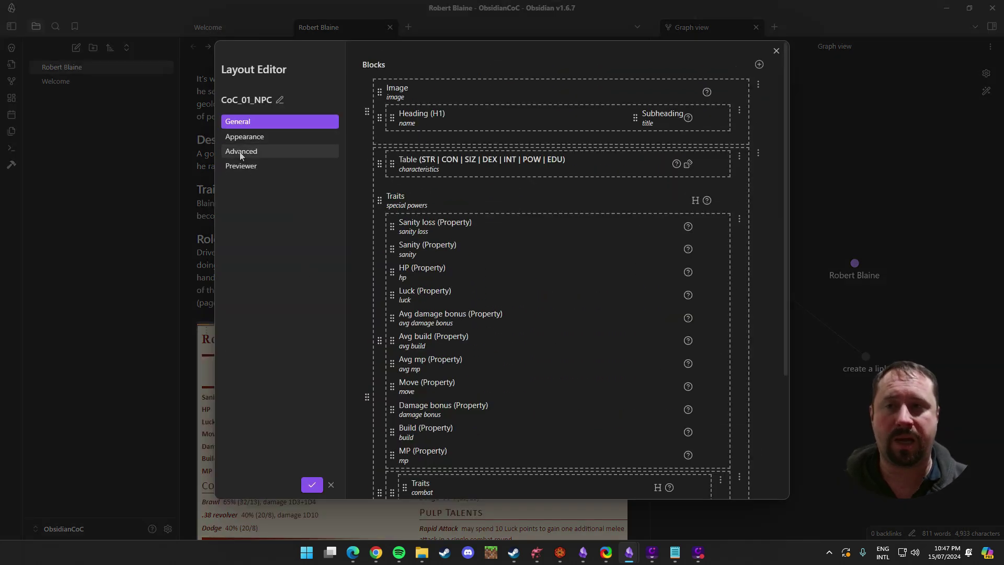
click(312, 151)
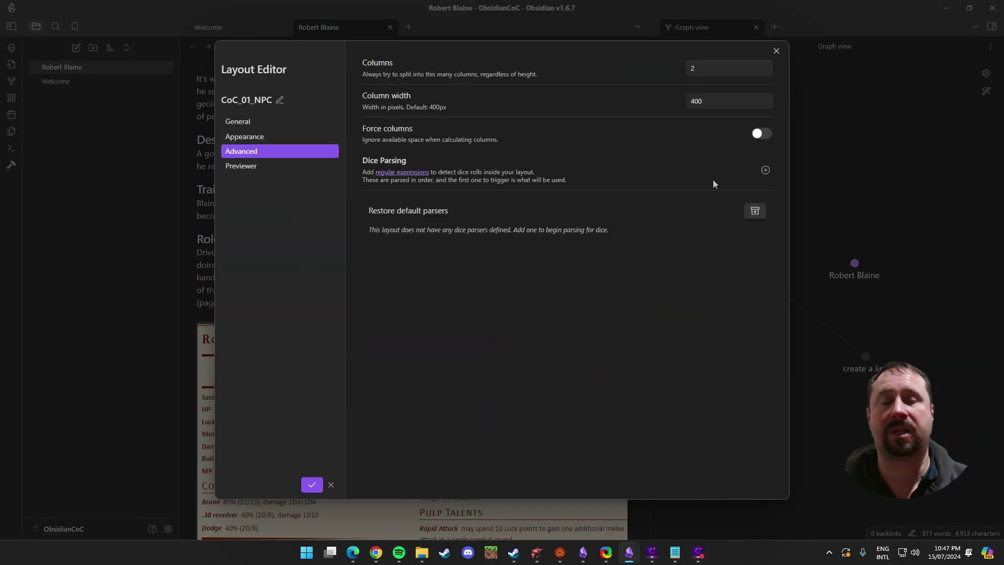
click(256, 137)
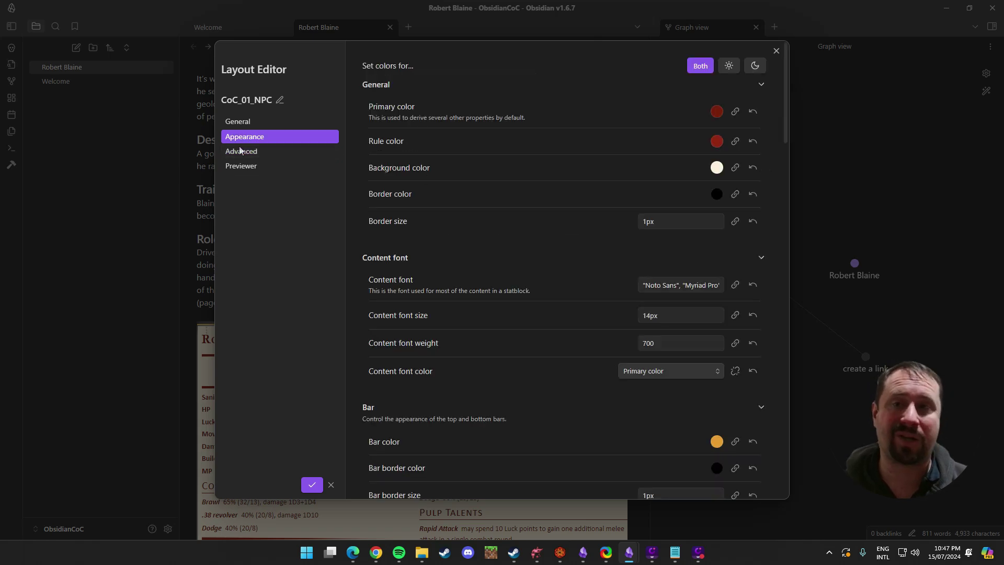
scroll(538, 225, down, 15)
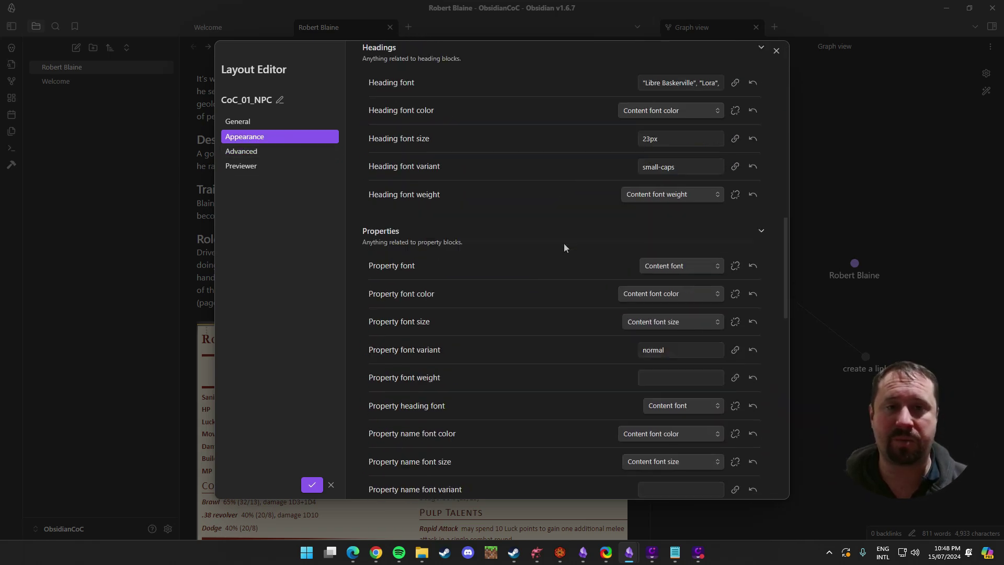
scroll(564, 244, down, 8)
scroll(545, 264, up, 15)
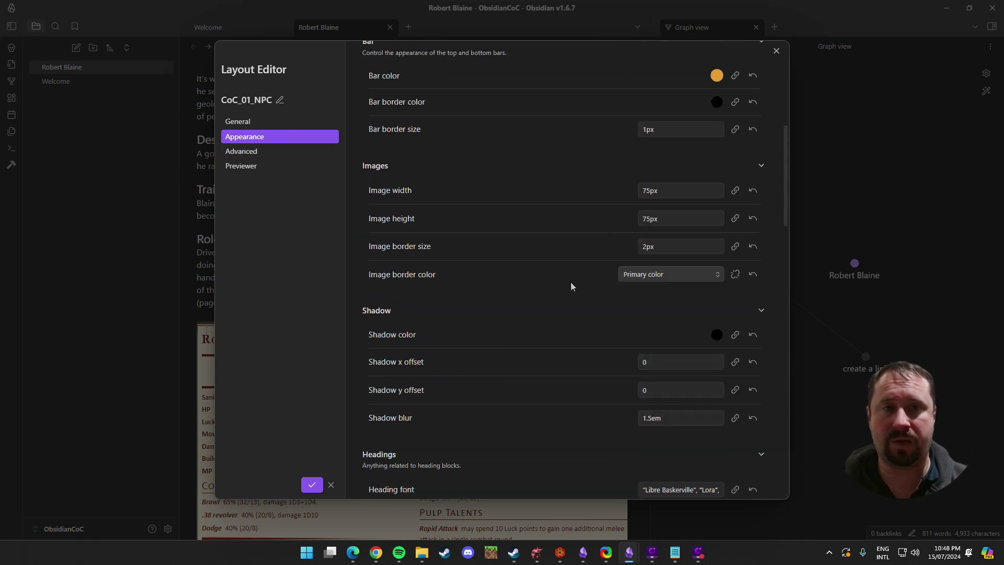
scroll(570, 285, up, 7)
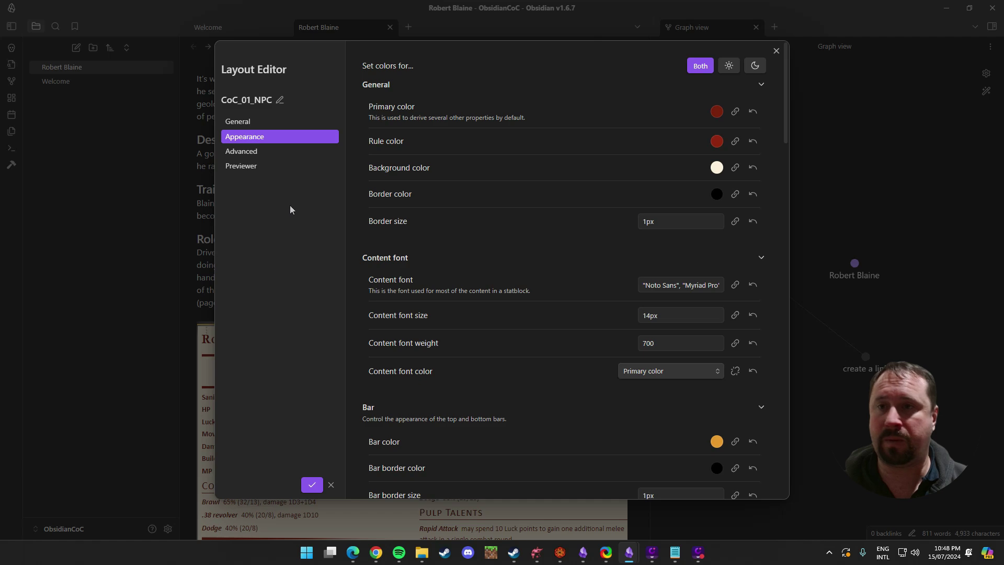
click(776, 51)
click(832, 119)
scroll(386, 314, down, 3)
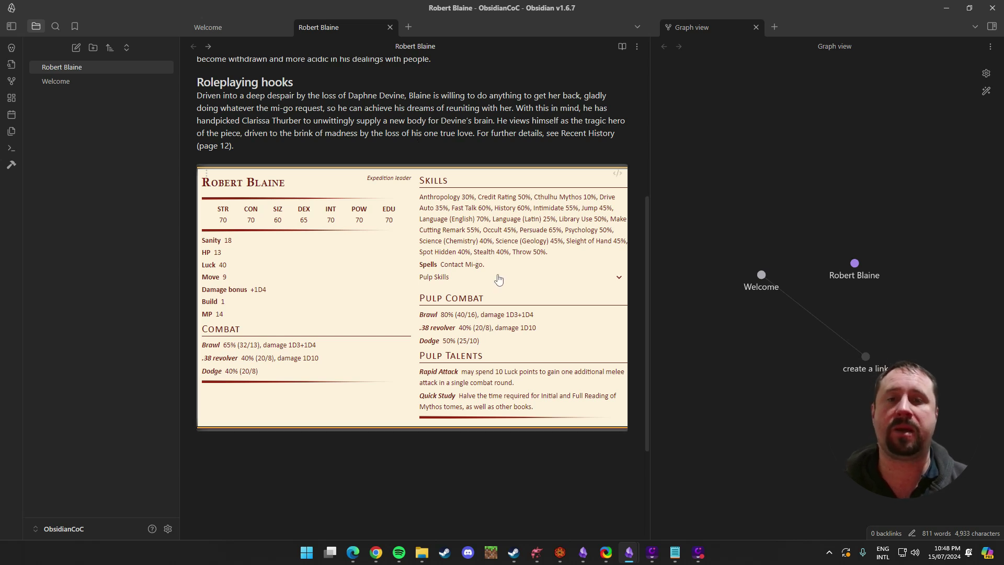
drag(556, 254, 478, 223)
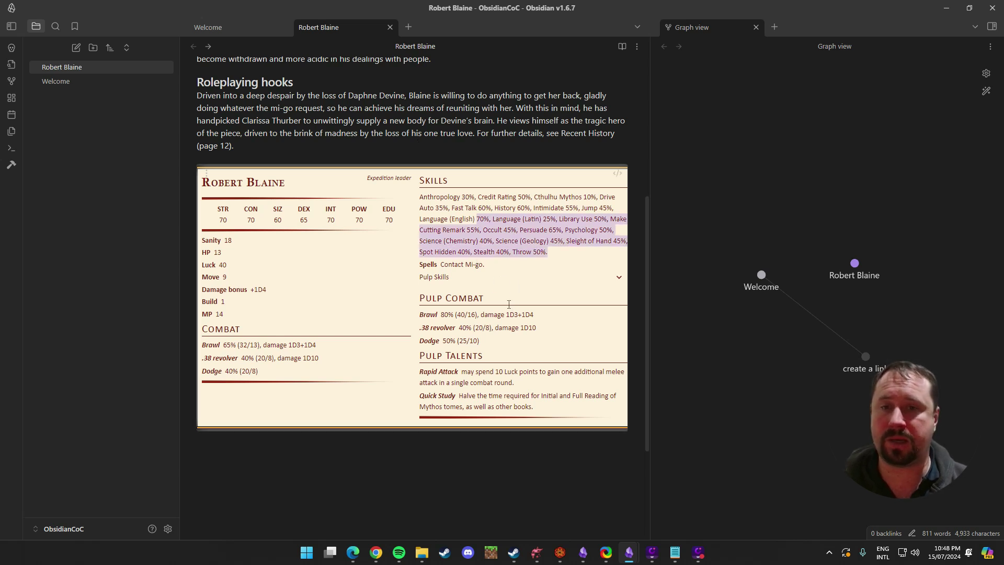
click(548, 331)
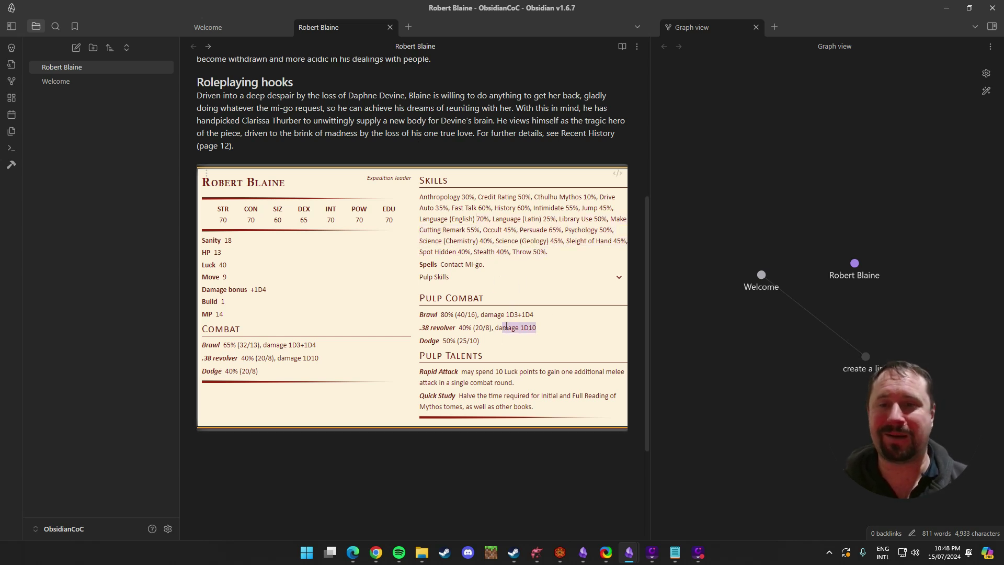
drag(536, 408, 437, 373)
click(518, 346)
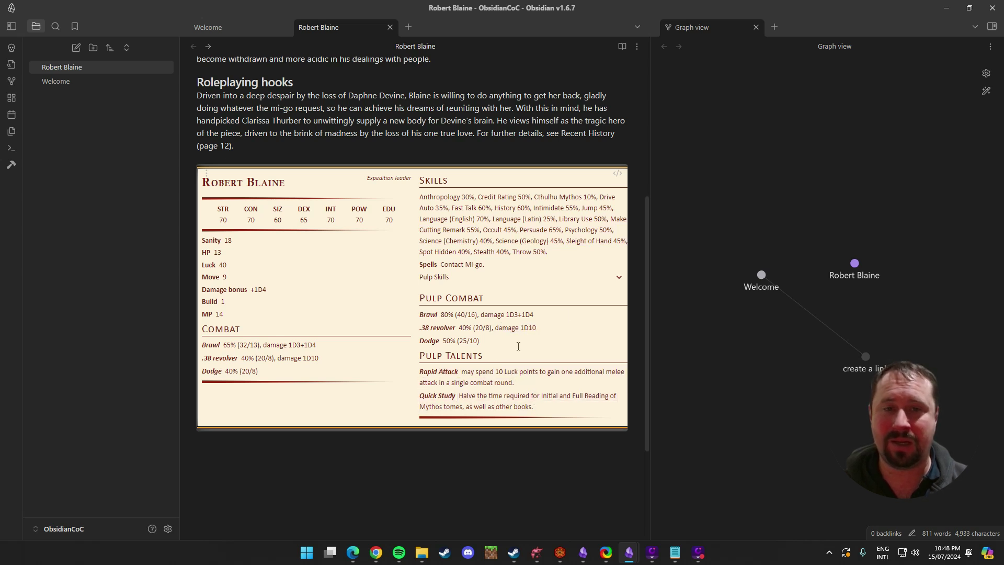
click(619, 279)
click(619, 281)
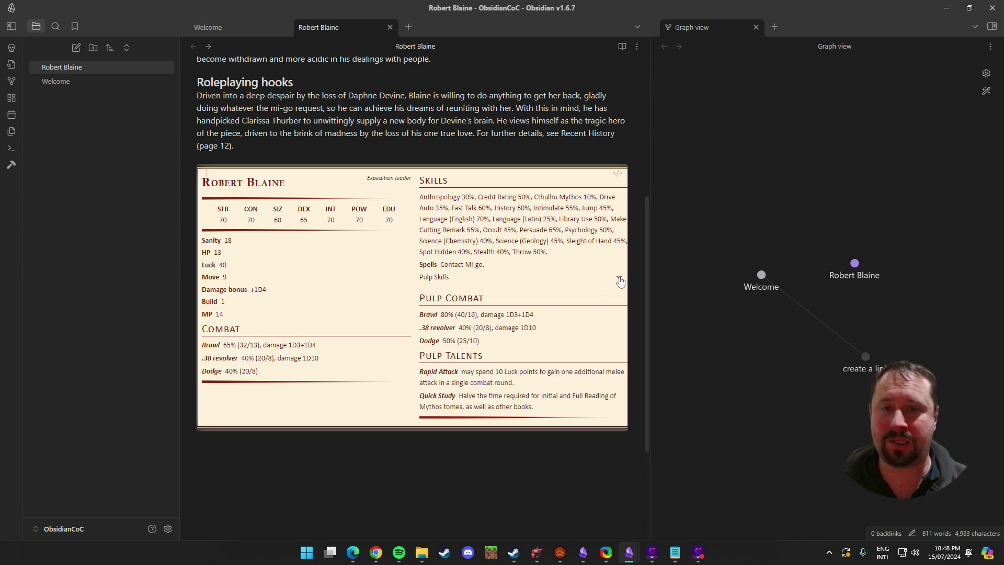
click(620, 280)
click(619, 280)
scroll(596, 205, up, 1)
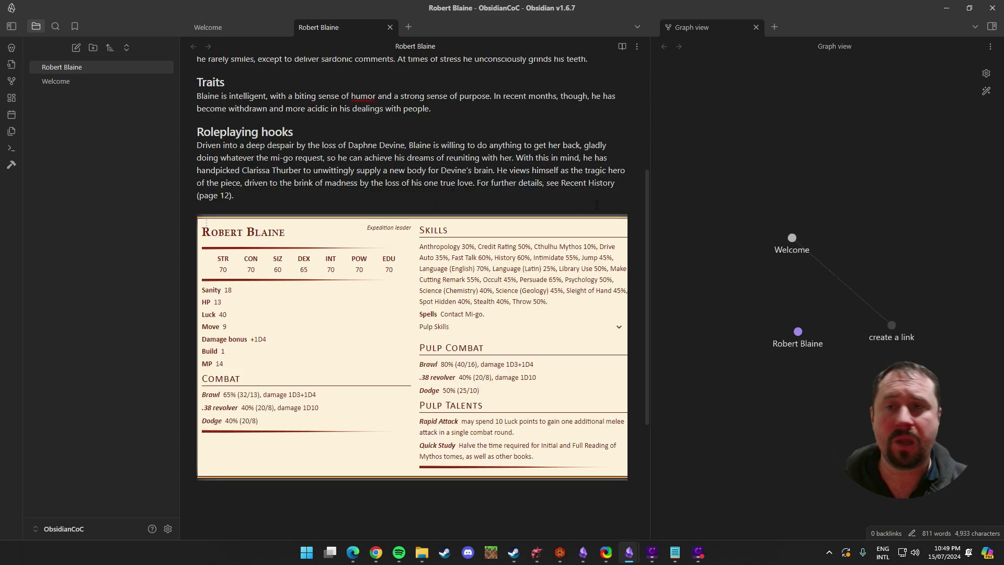
scroll(413, 183, up, 3)
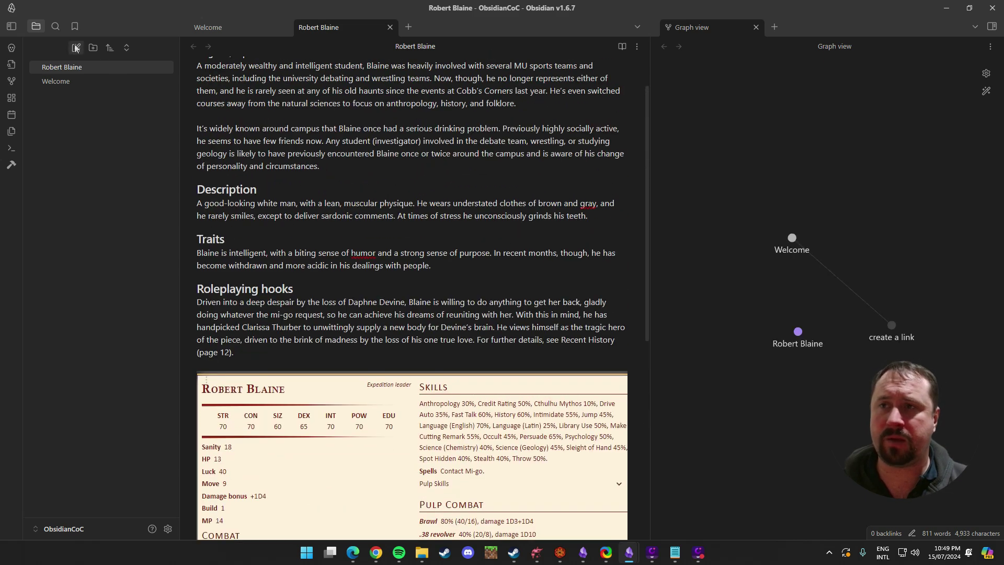
Copy DarkYoung.md from Google Drive into the vault and open the note.
drag(653, 156, 93, 187)
click(72, 67)
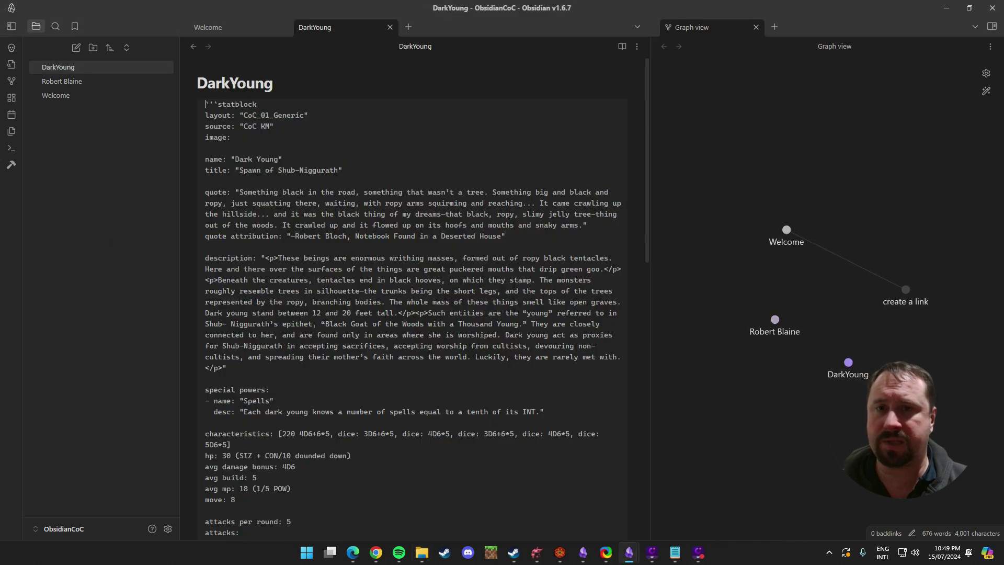
scroll(473, 283, down, 6)
scroll(473, 283, down, 6)
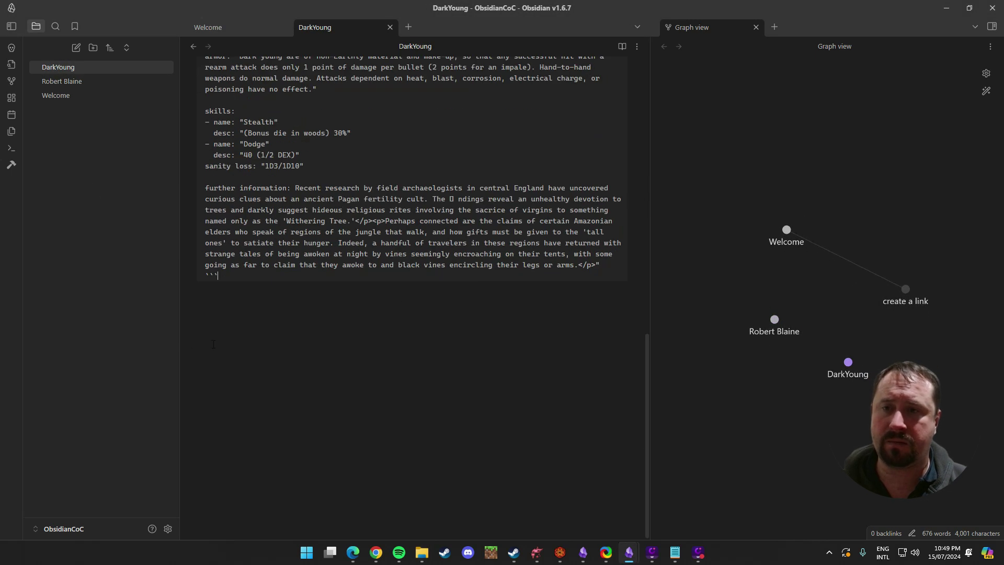
Check the Mythos Monsters Drive folder, then render DarkYoung as a statblock card in reading view.
click(352, 552)
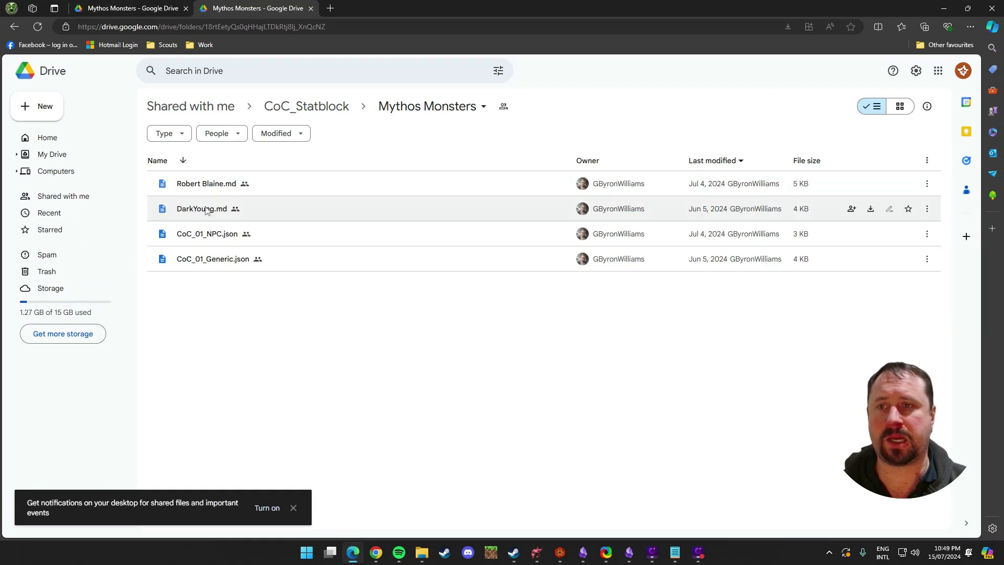
click(944, 9)
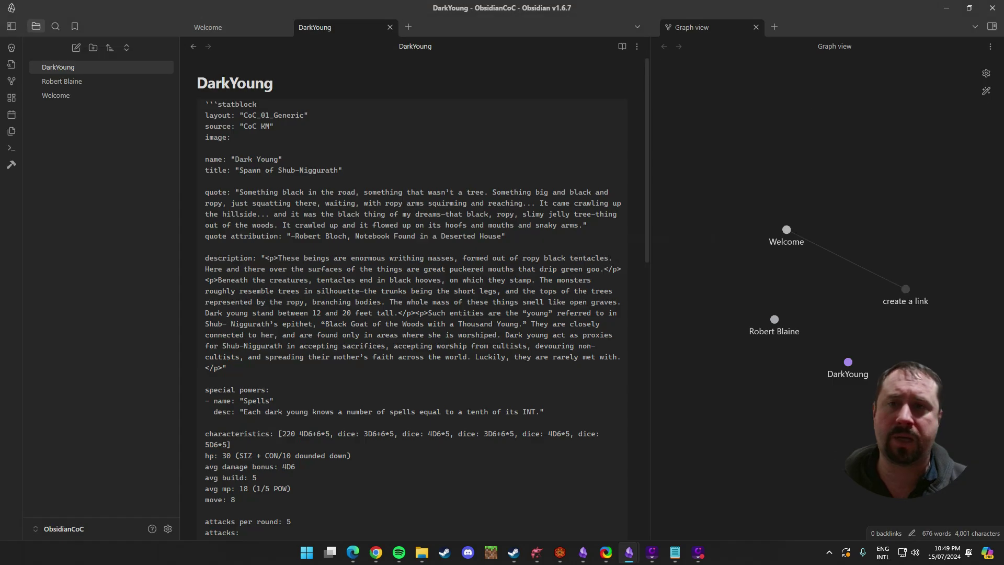
scroll(412, 298, down, 15)
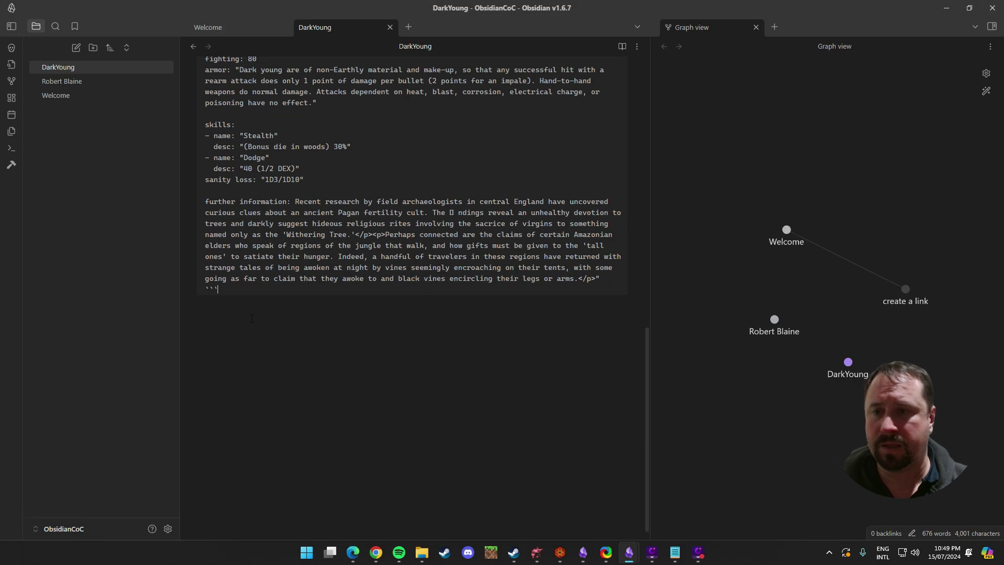
key(ctrl+e)
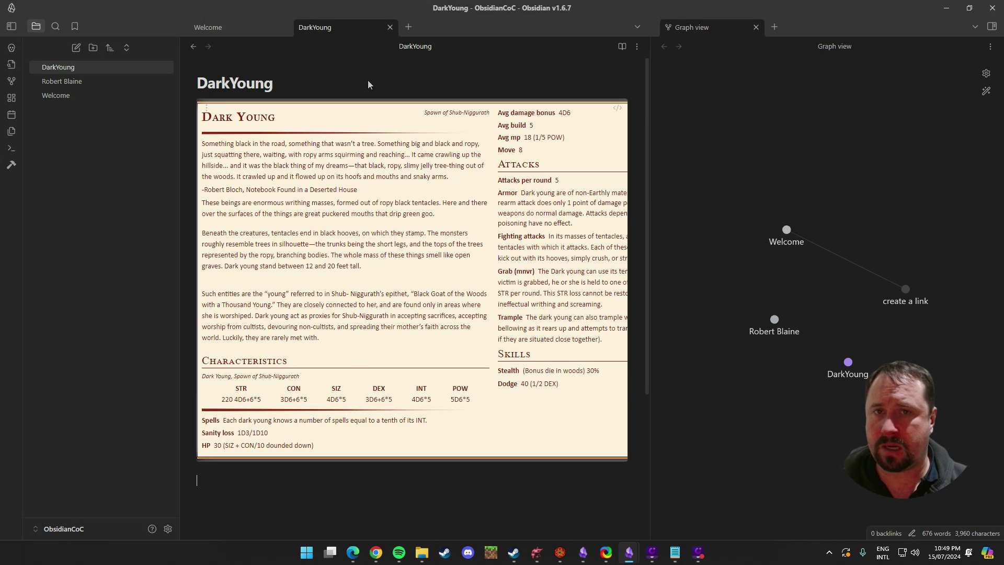
Inspect the statblock source's CoC_01_Generic layout line, then return to the rendered card.
click(618, 108)
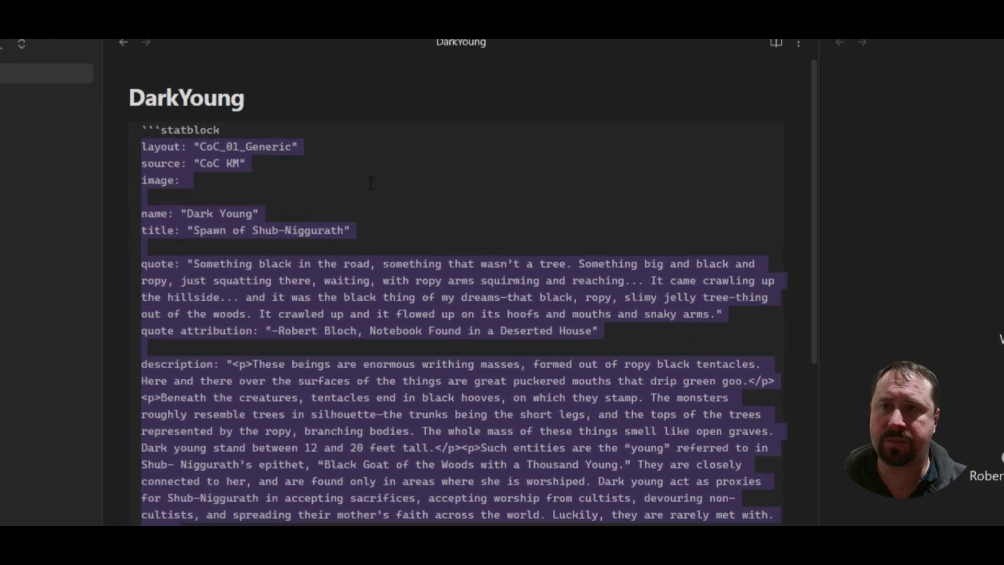
click(370, 183)
click(293, 146)
key(shift+Home)
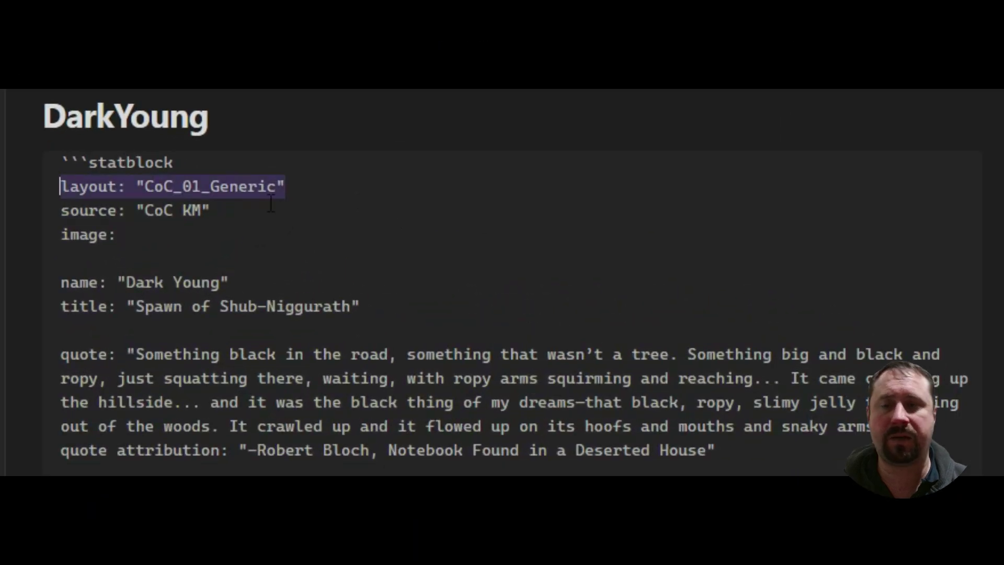
click(271, 204)
drag(316, 188, 145, 187)
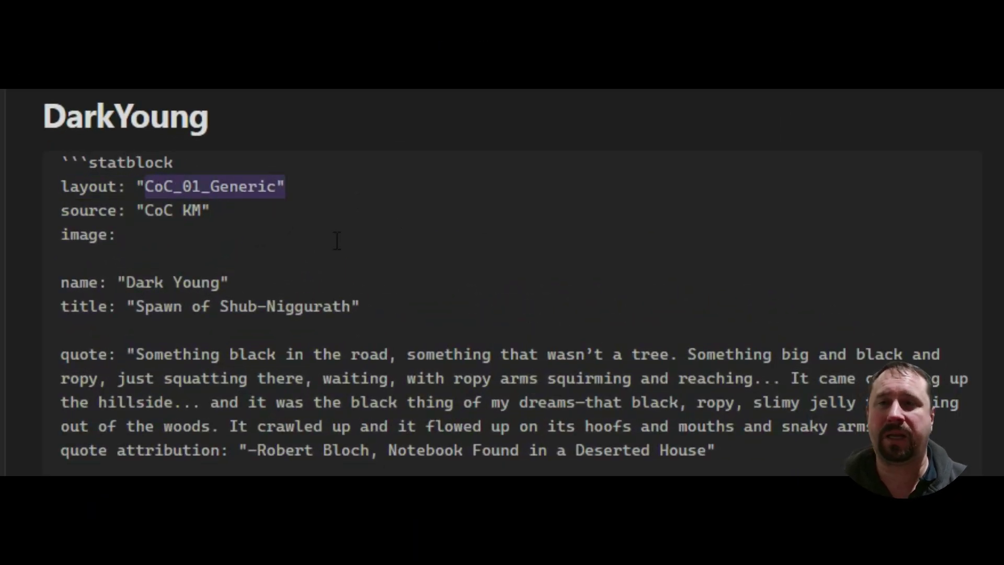
click(283, 214)
drag(324, 187, 128, 164)
click(350, 235)
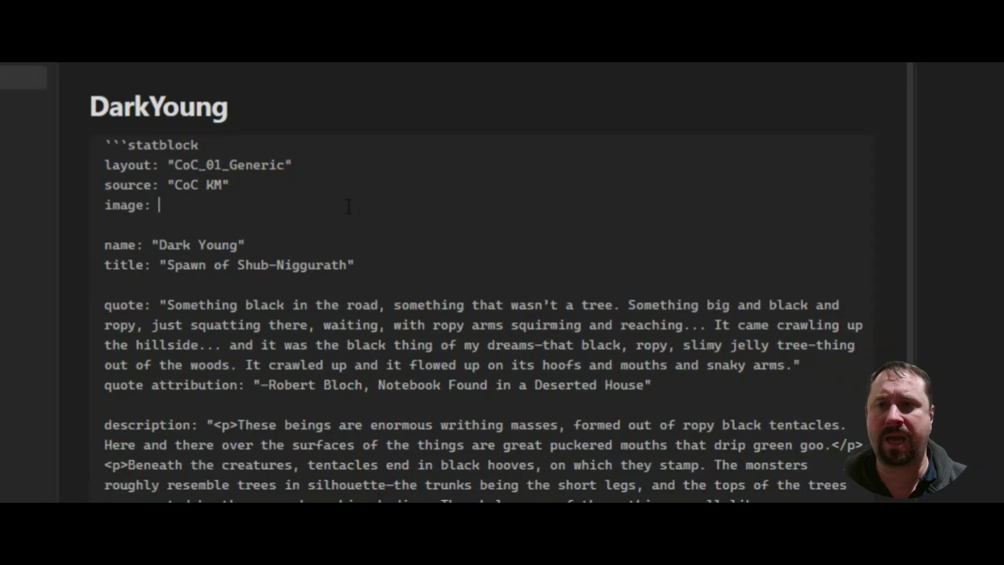
scroll(348, 206, down, 10)
key(ctrl+End)
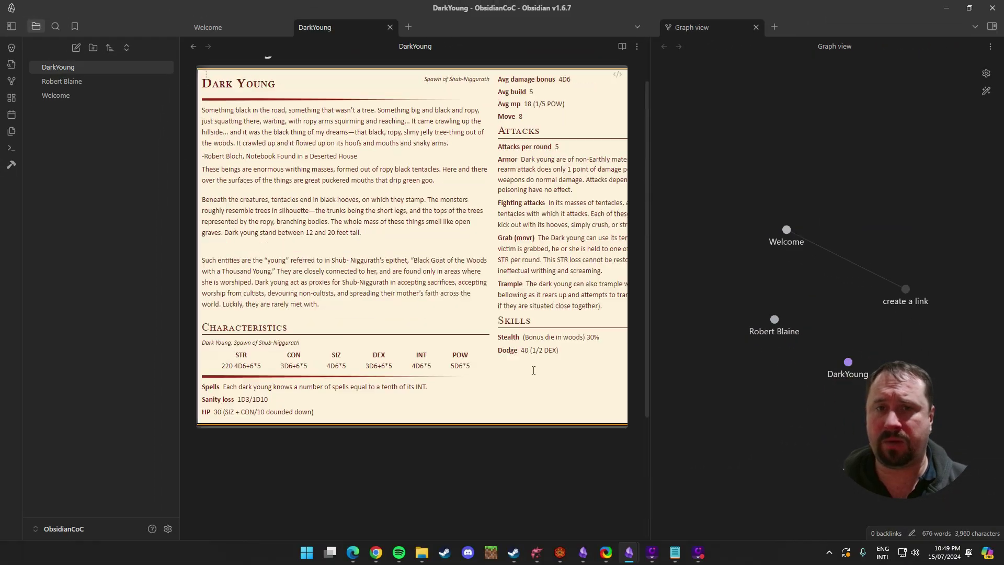
scroll(533, 370, up, 1)
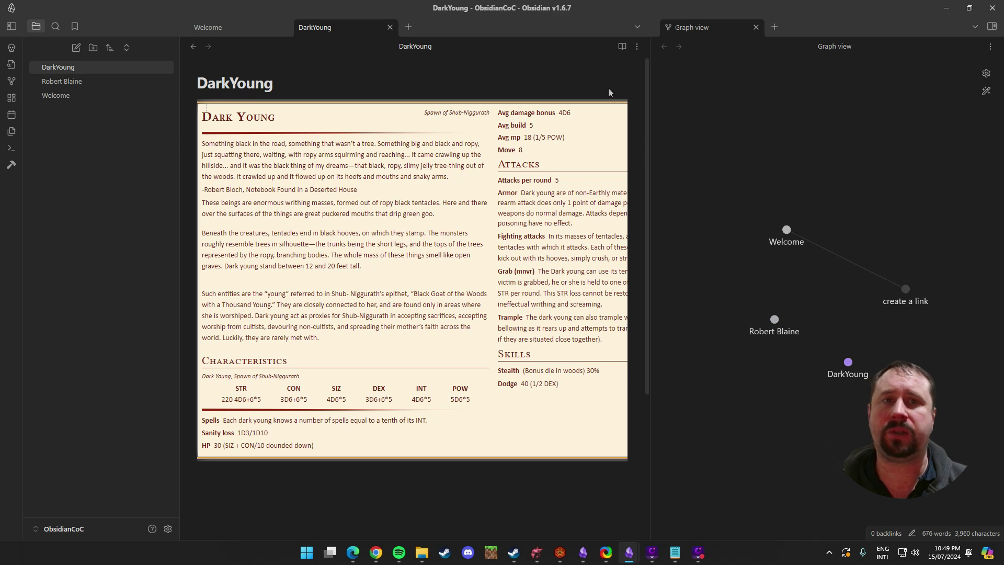
Close the Graph view and show a widened linked mentions panel beside DarkYoung.
click(756, 27)
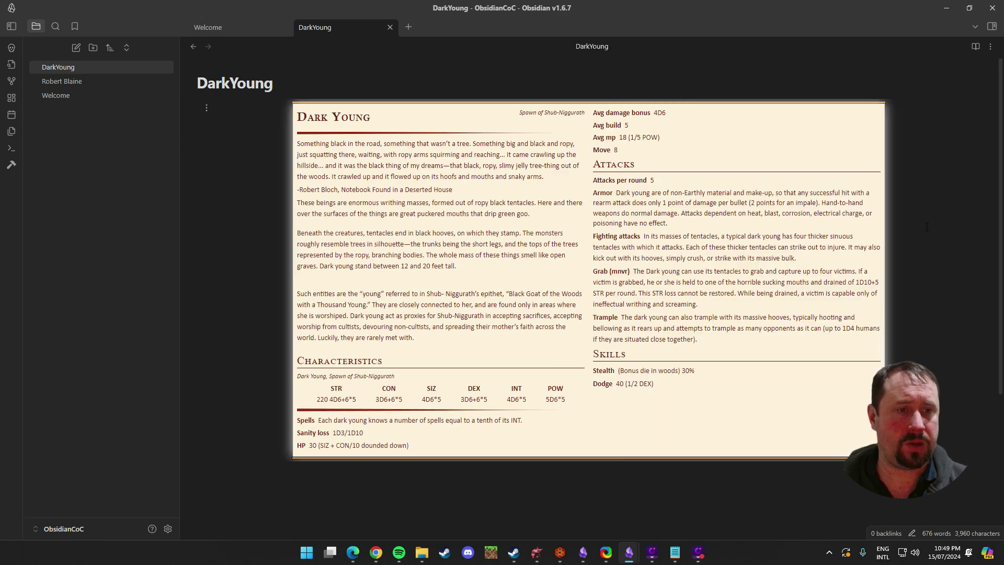
click(992, 27)
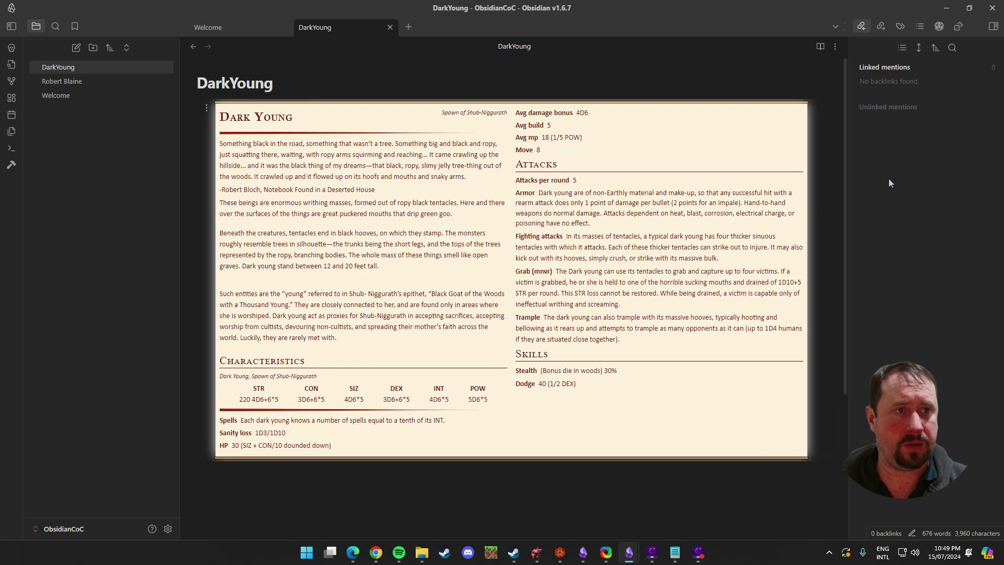
drag(845, 164, 878, 192)
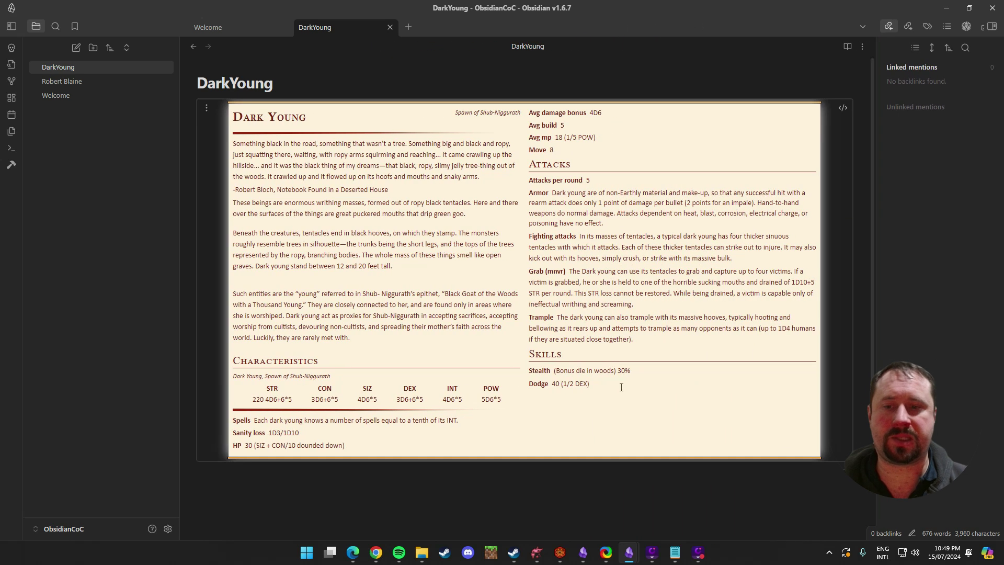
In the CoC_01_Generic layout, turn off Force columns, change column width from 550 to 400, and save.
click(168, 528)
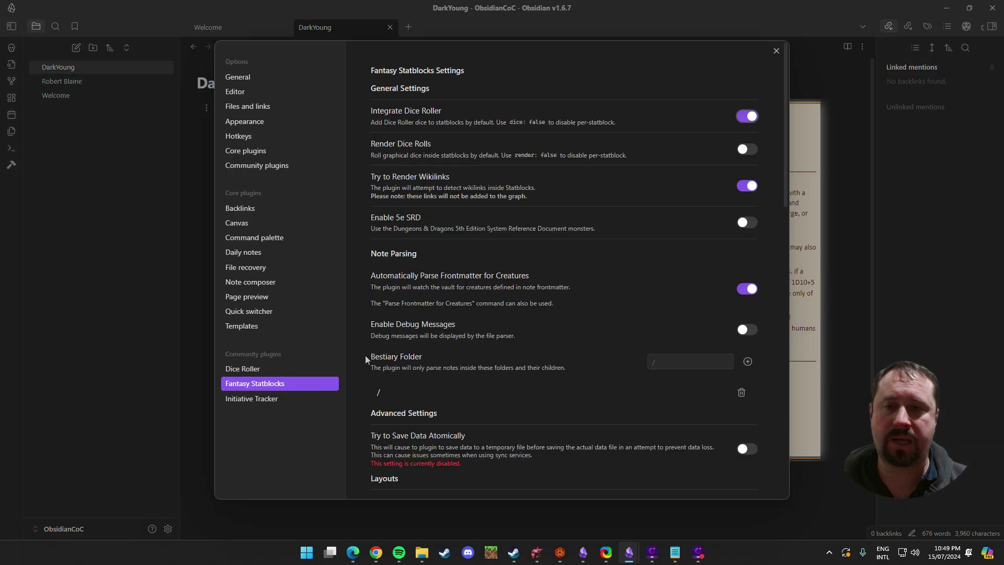
scroll(485, 303, down, 10)
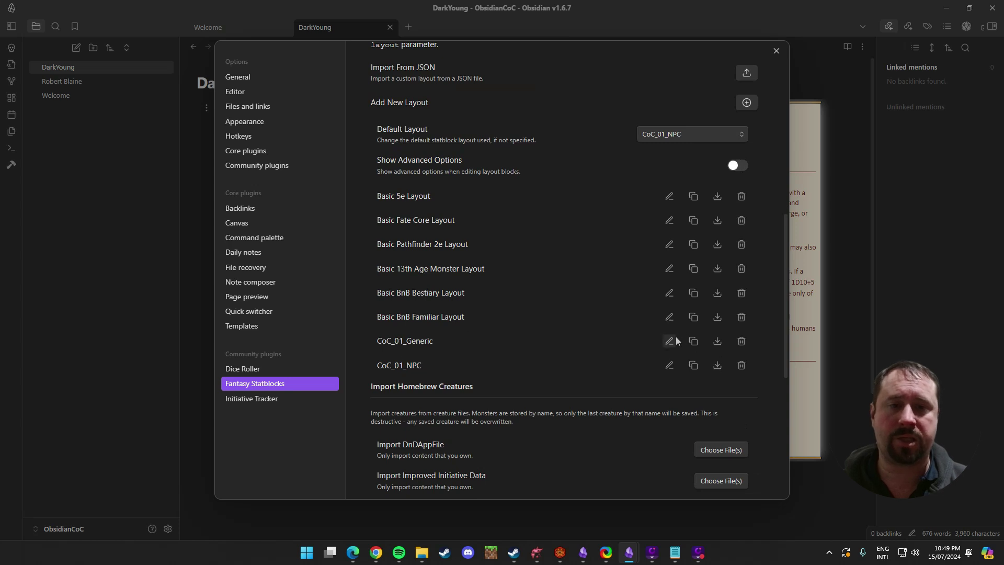
click(668, 340)
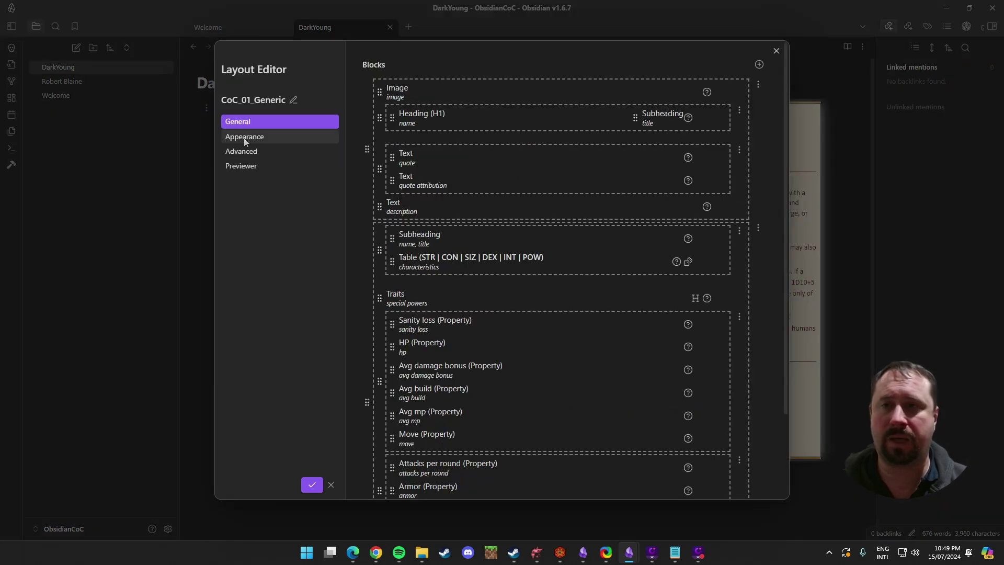
click(239, 151)
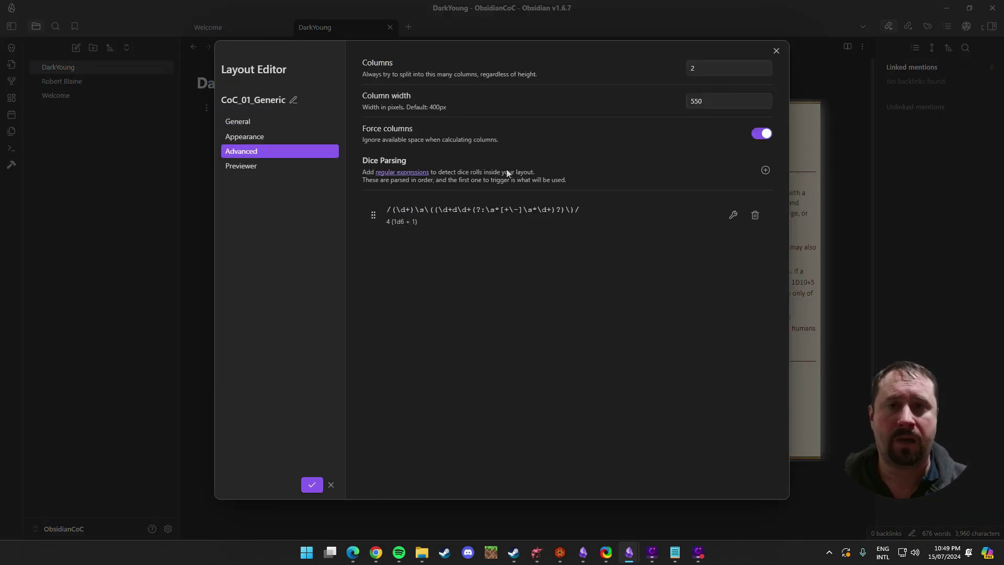
click(760, 134)
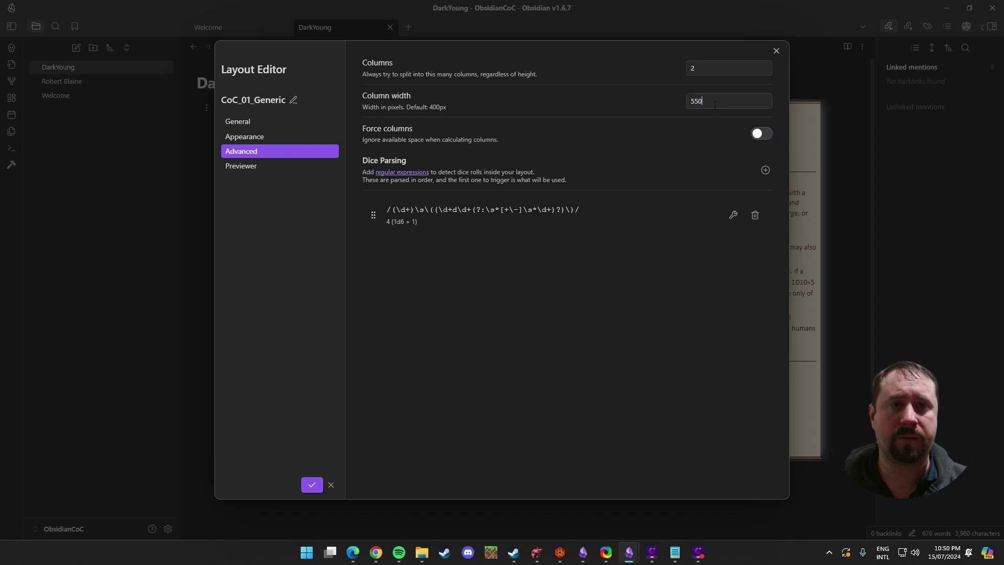
drag(711, 101, 625, 96)
text(400)
click(642, 171)
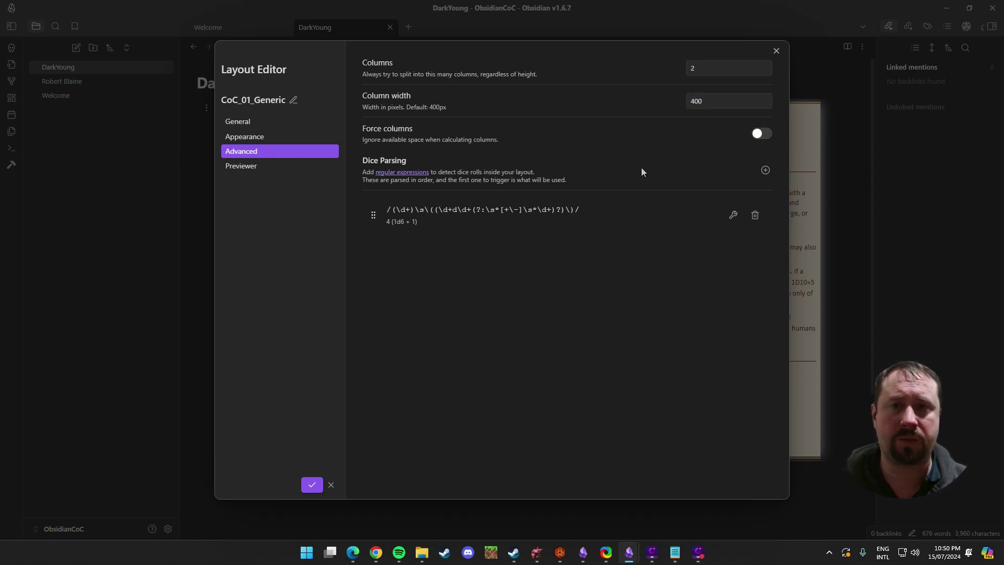
click(314, 486)
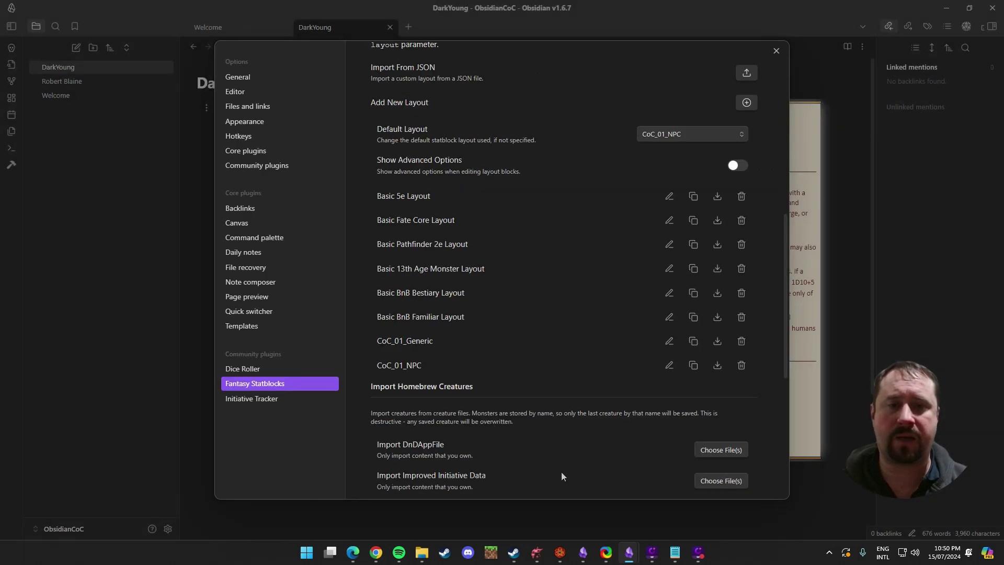
click(773, 50)
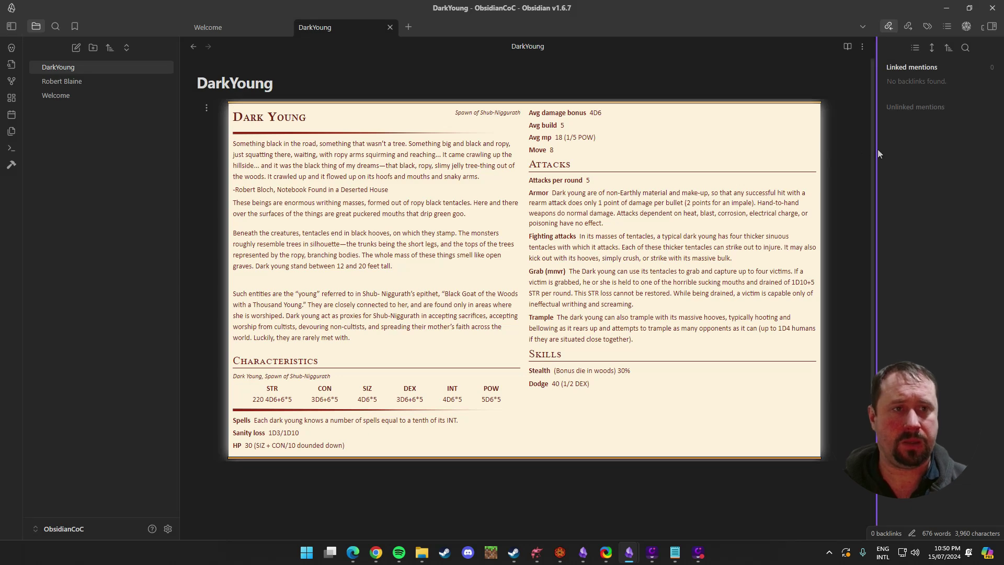
click(61, 81)
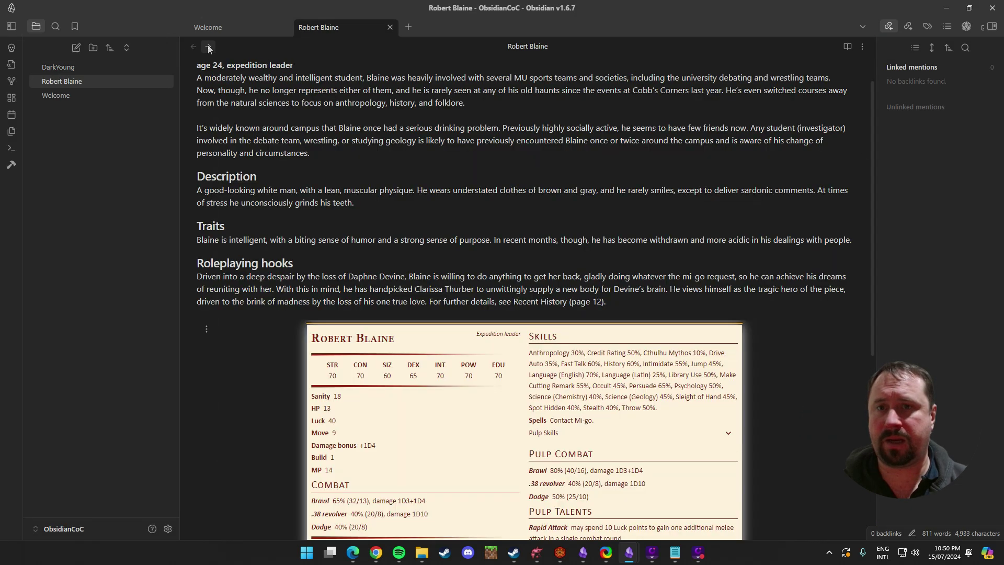
click(194, 47)
scroll(653, 357, up, 5)
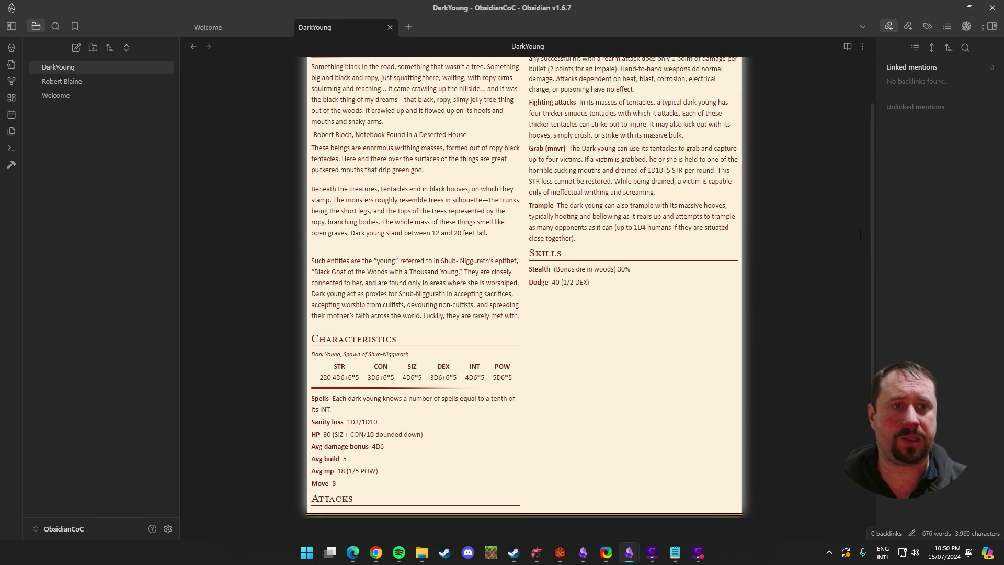
drag(877, 229, 506, 233)
scroll(345, 266, down, 8)
scroll(336, 284, up, 8)
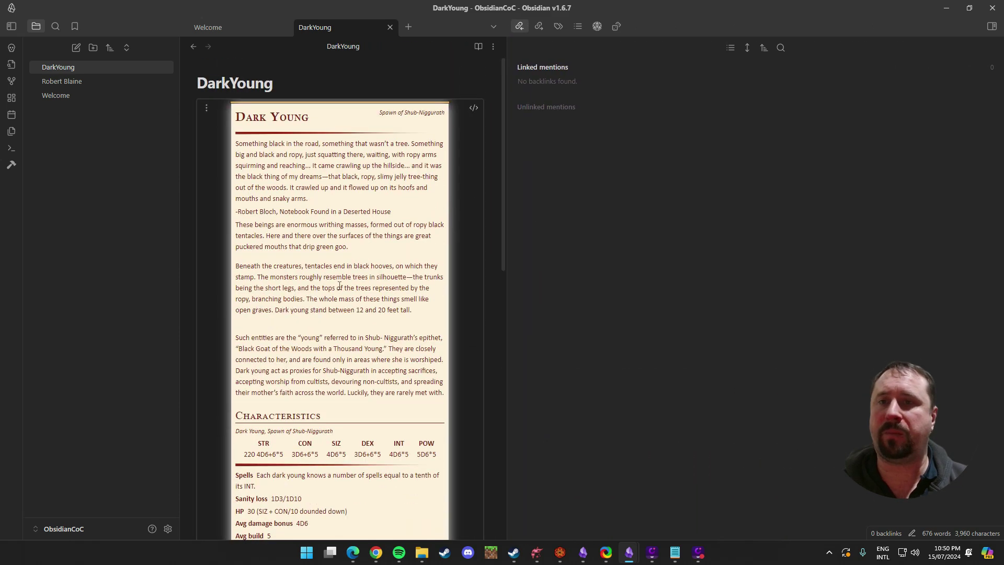
scroll(329, 286, down, 3)
scroll(334, 293, down, 6)
scroll(408, 313, up, 5)
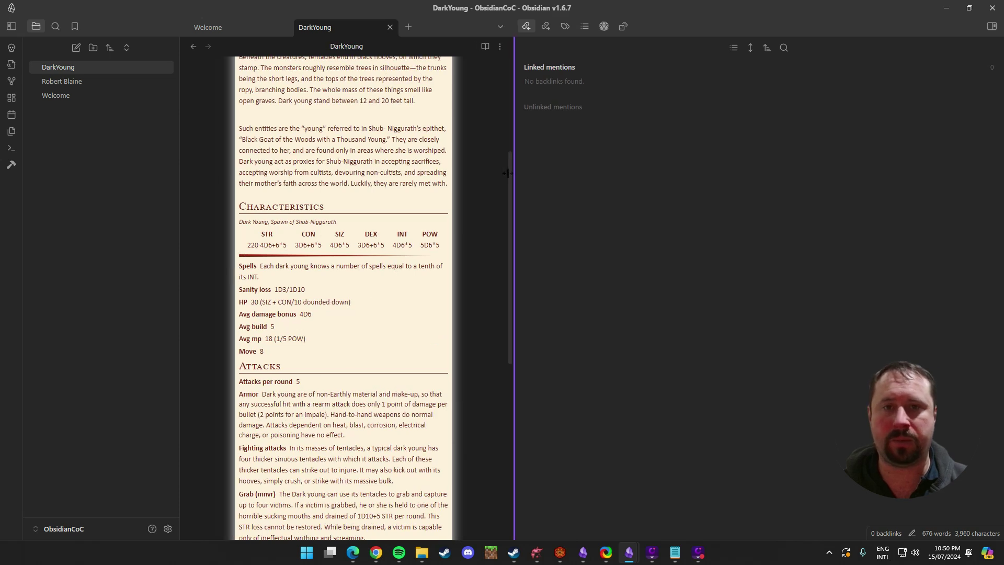
drag(509, 176, 774, 264)
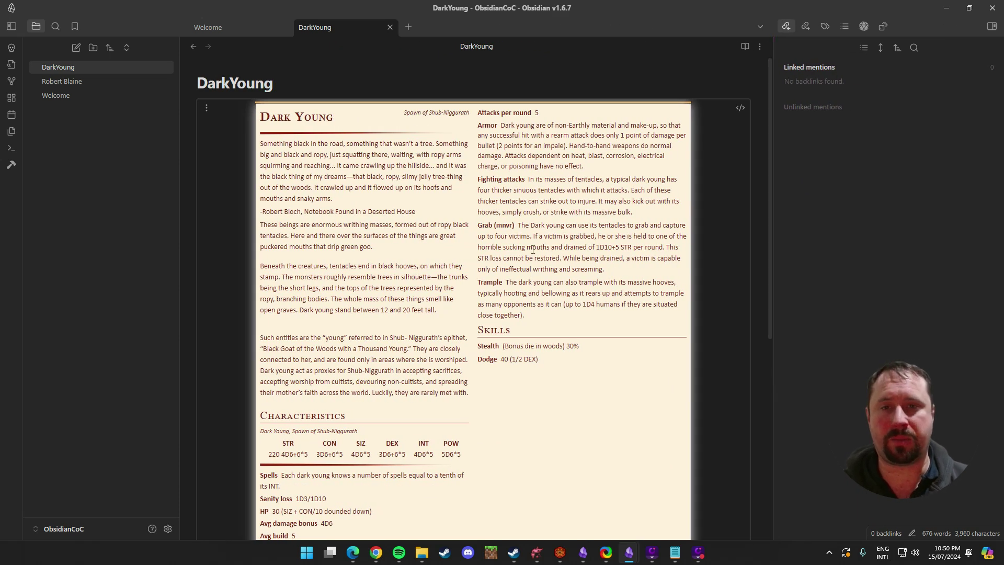
Split Welcome into a narrow right-hand pane and widen DarkYoung so its statblock keeps two columns.
scroll(532, 249, down, 5)
scroll(497, 278, up, 5)
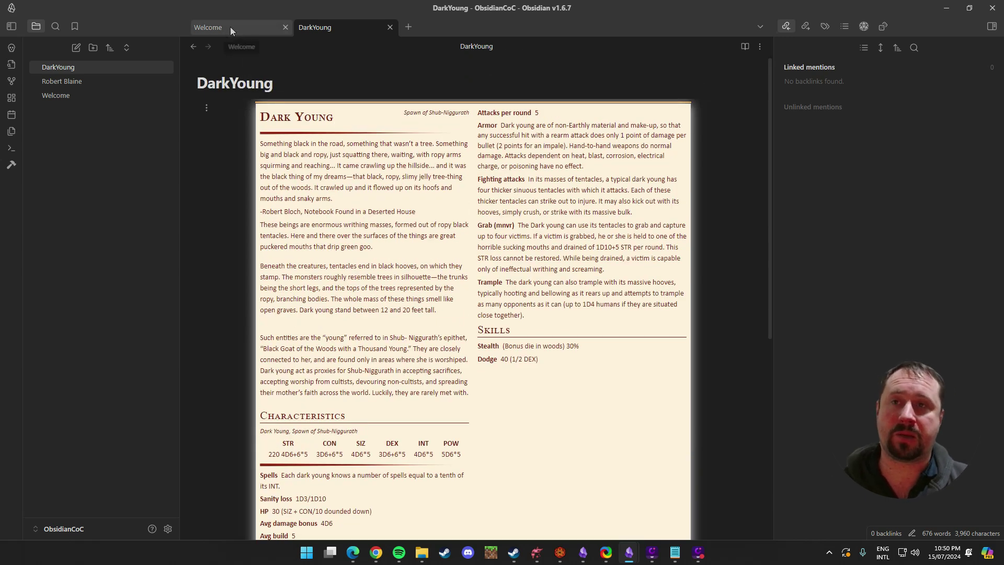
drag(230, 27, 656, 215)
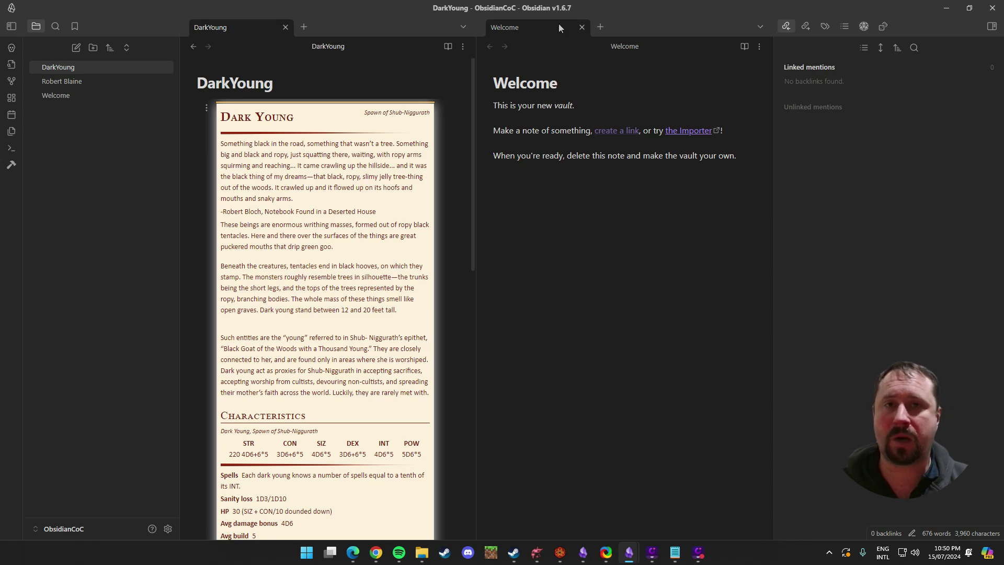
drag(558, 27, 394, 462)
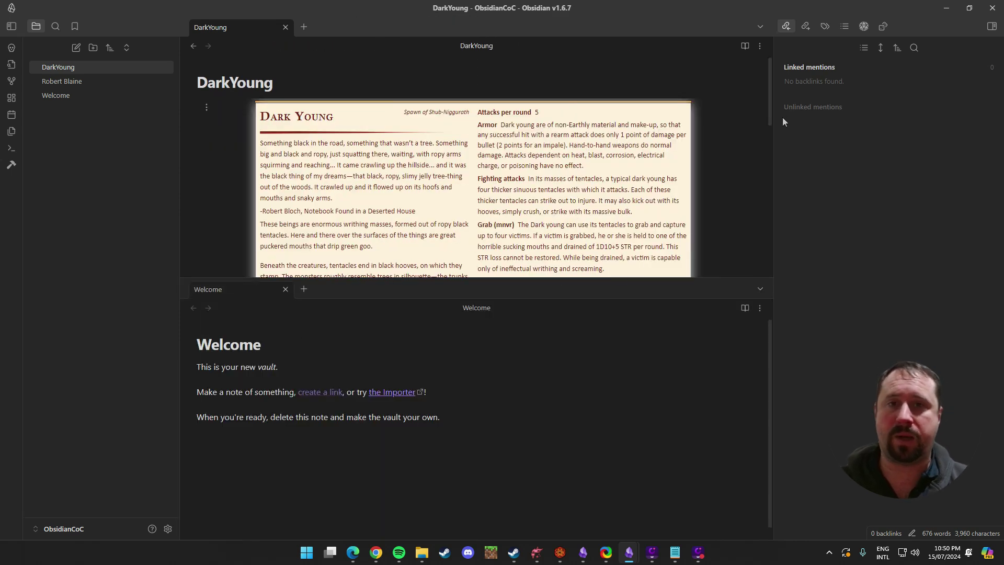
drag(248, 285, 603, 277)
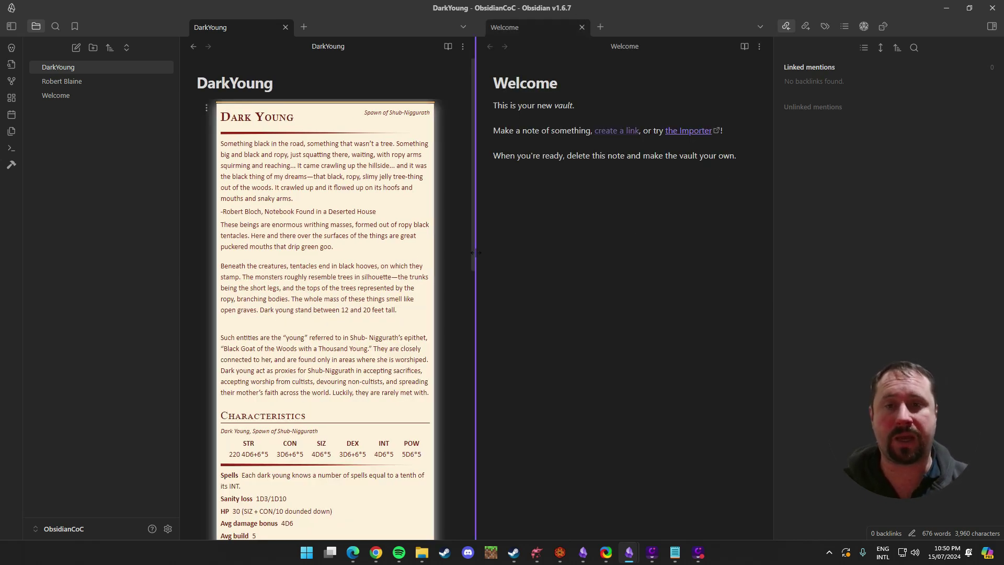
drag(475, 253, 666, 262)
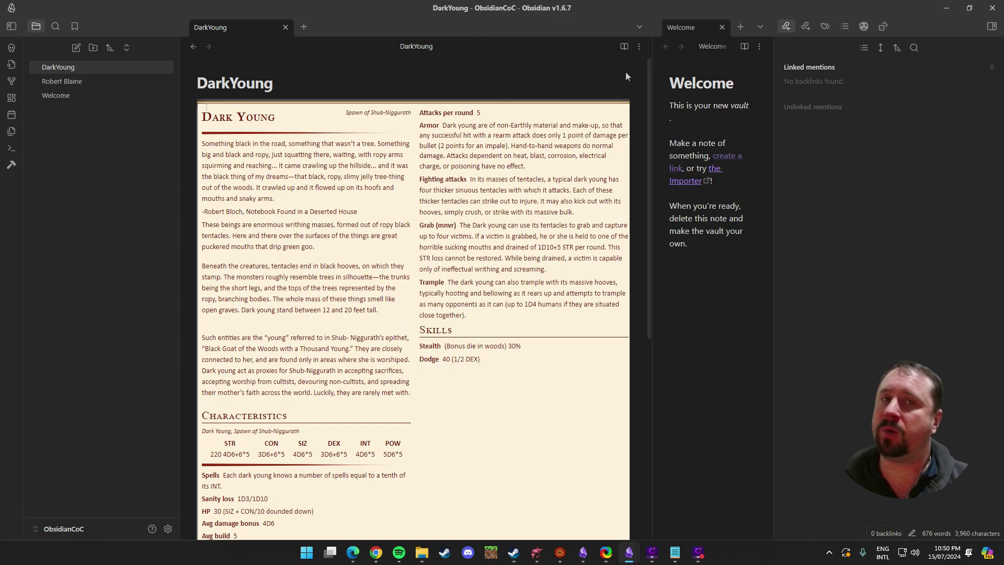
Switch the DarkYoung note to Source mode from its more-options menu.
click(639, 47)
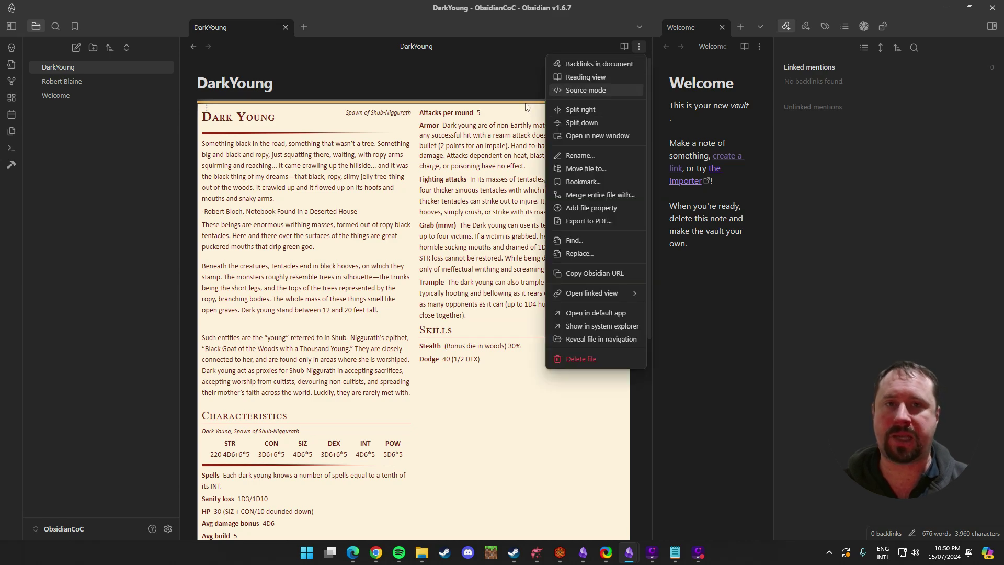
click(579, 91)
scroll(318, 289, down, 12)
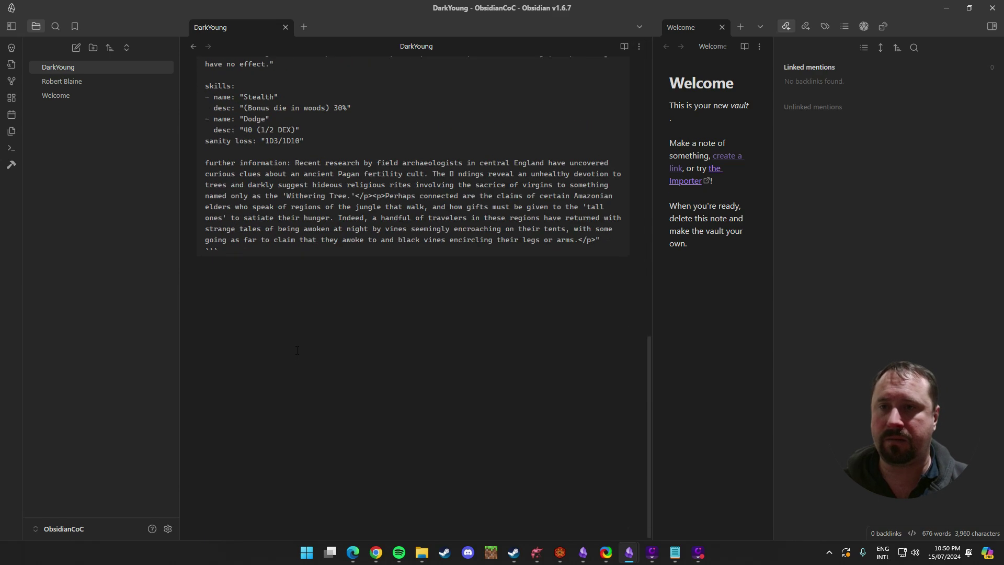
scroll(317, 289, up, 5)
scroll(318, 289, up, 8)
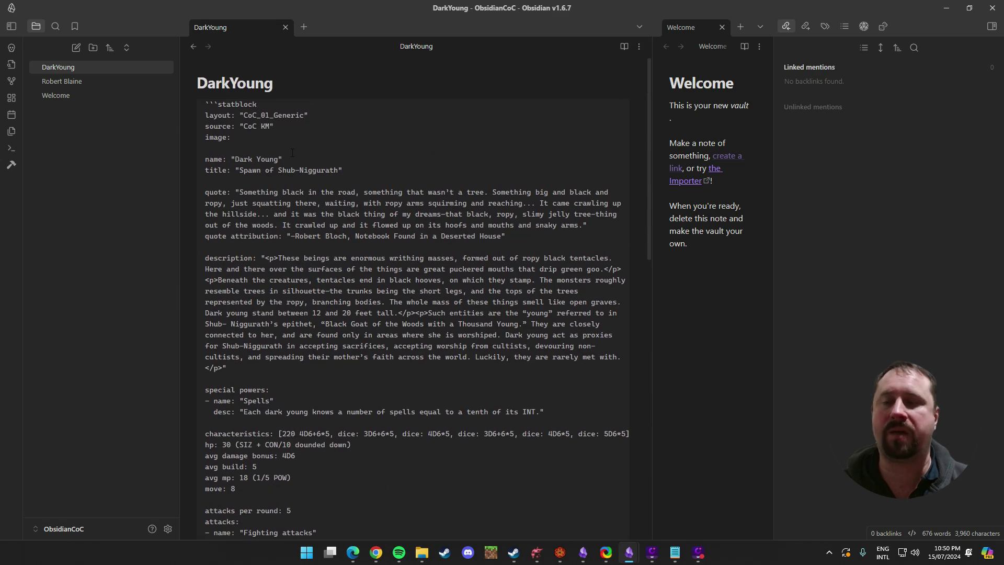
Select the Dark Young name, the title, and the Spells description in the source text.
drag(280, 159, 235, 159)
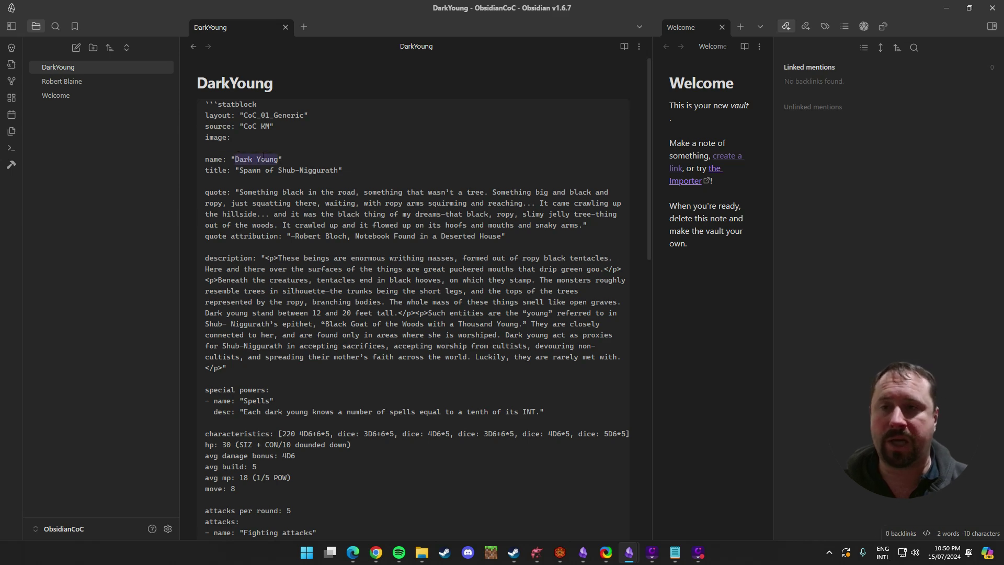
drag(338, 170, 265, 171)
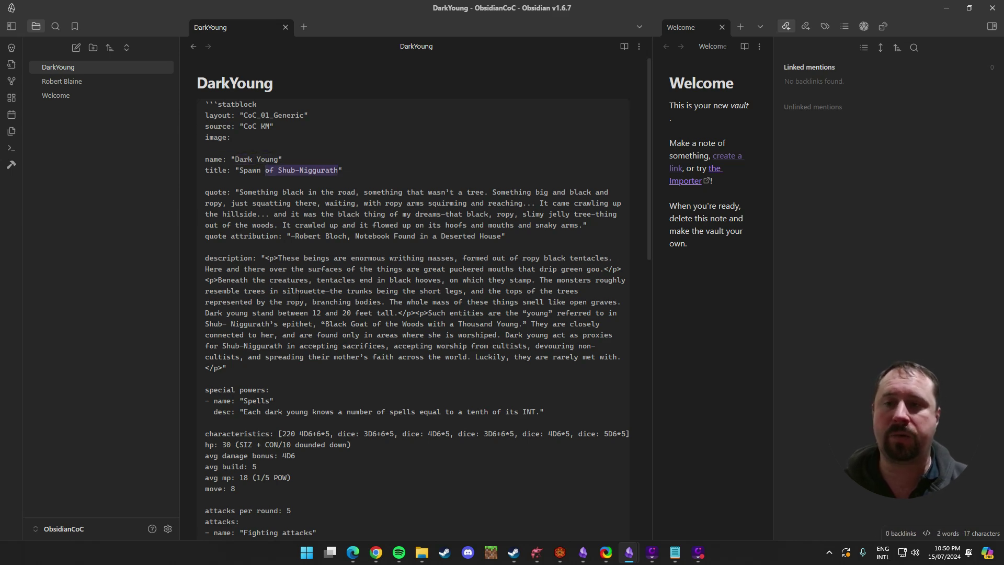
drag(242, 377, 205, 171)
scroll(318, 310, down, 3)
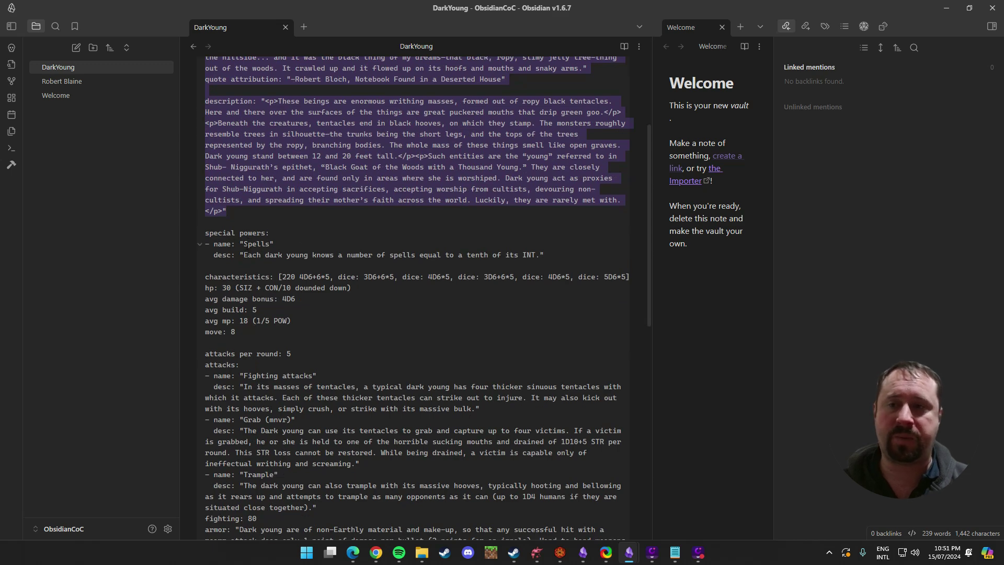
drag(244, 255, 534, 254)
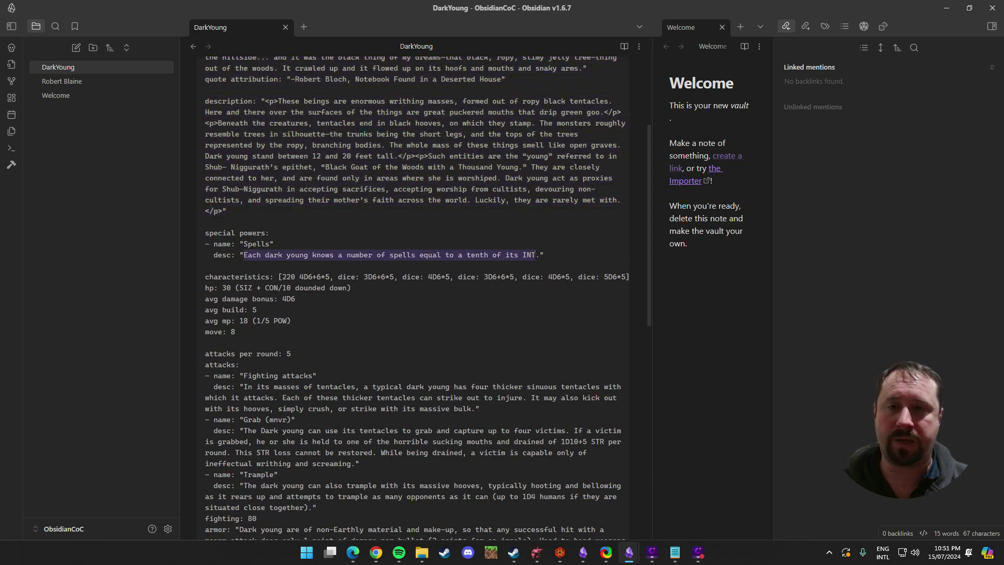
click(332, 335)
scroll(451, 325, down, 7)
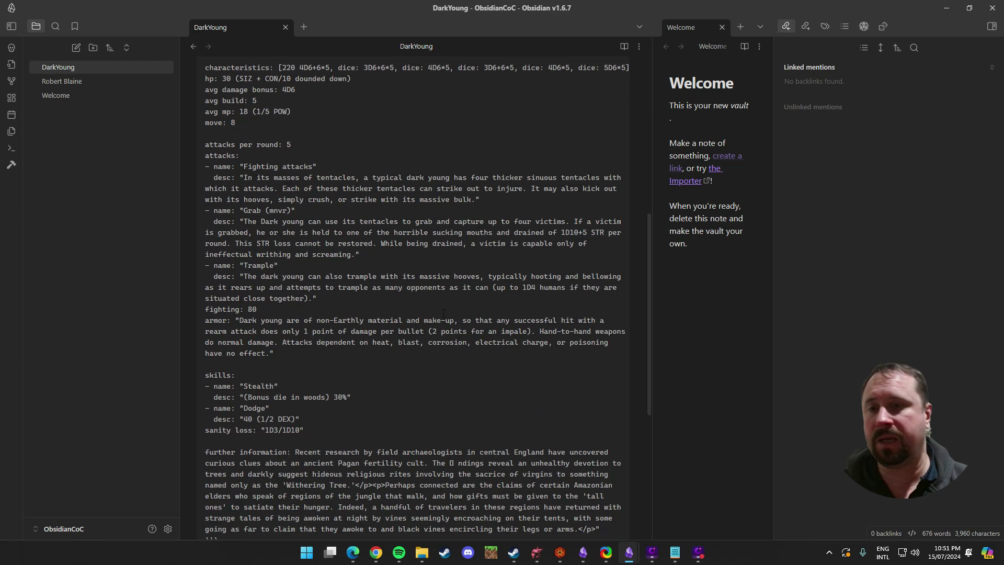
scroll(450, 325, up, 10)
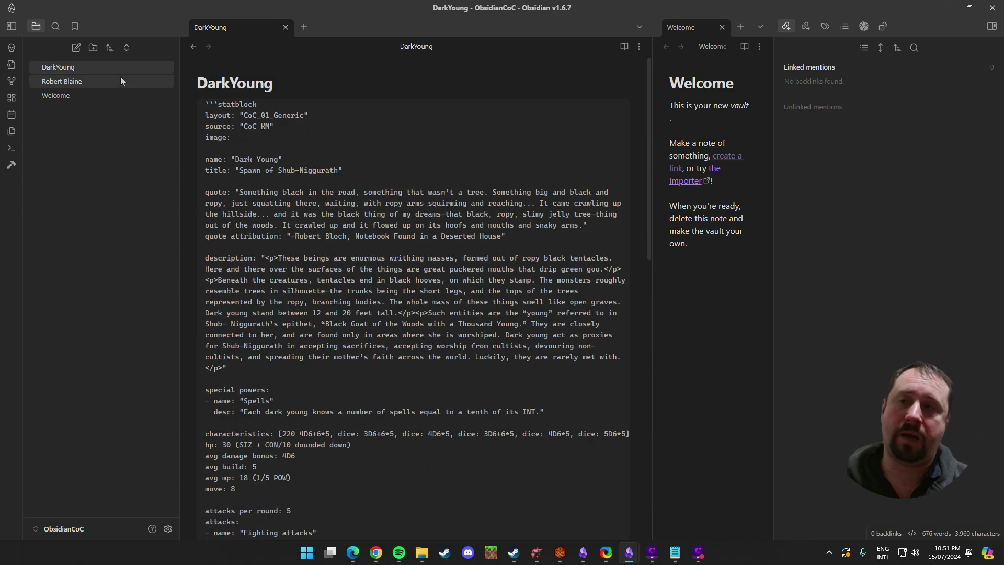
Open the Robert Blaine note and select its entire statblock code.
click(62, 81)
scroll(377, 197, down, 5)
scroll(378, 198, down, 6)
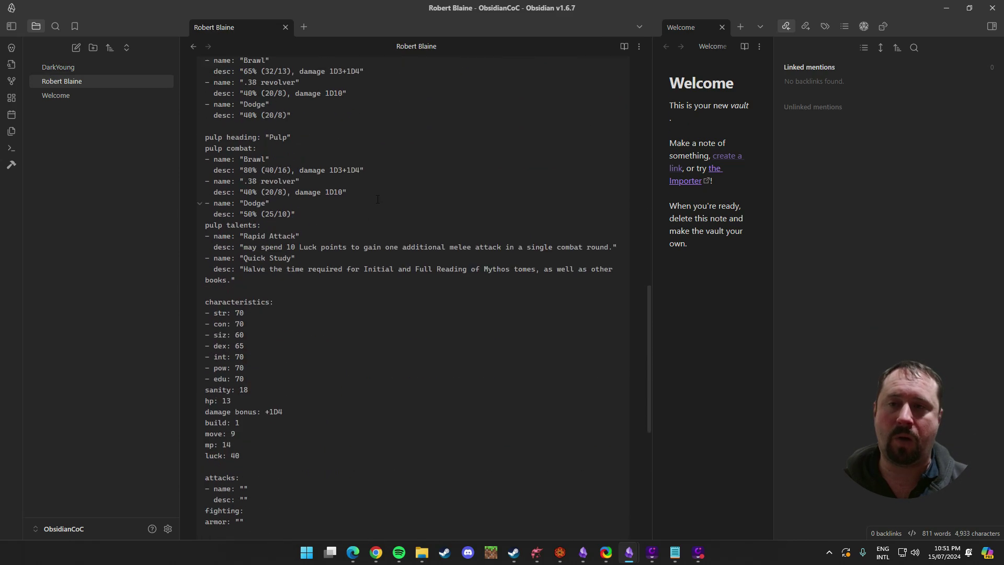
drag(342, 198, 372, 199)
scroll(221, 371, down, 2)
drag(228, 436, 212, 142)
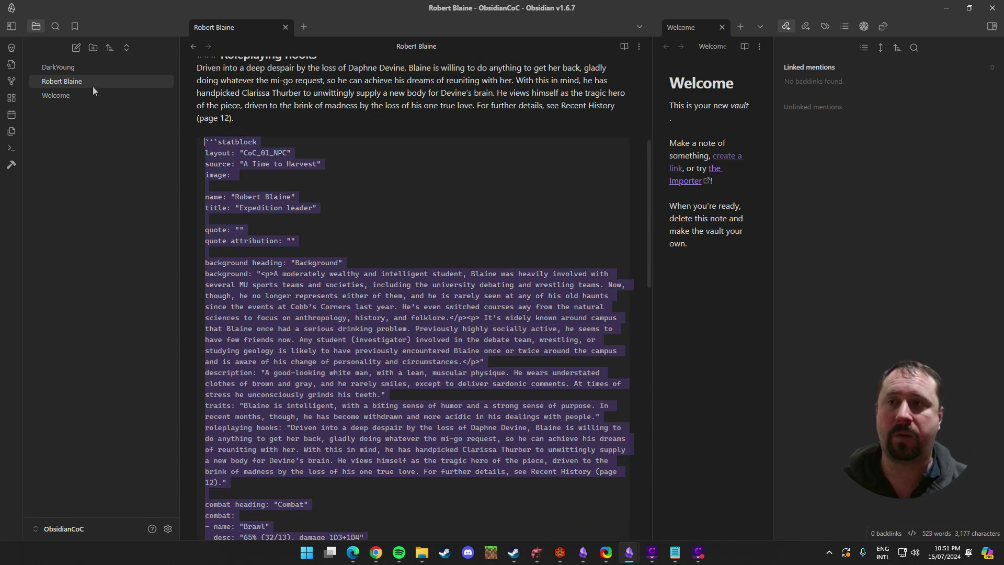
Create a zz_Templates folder and add a new note inside it.
click(93, 47)
text(z)
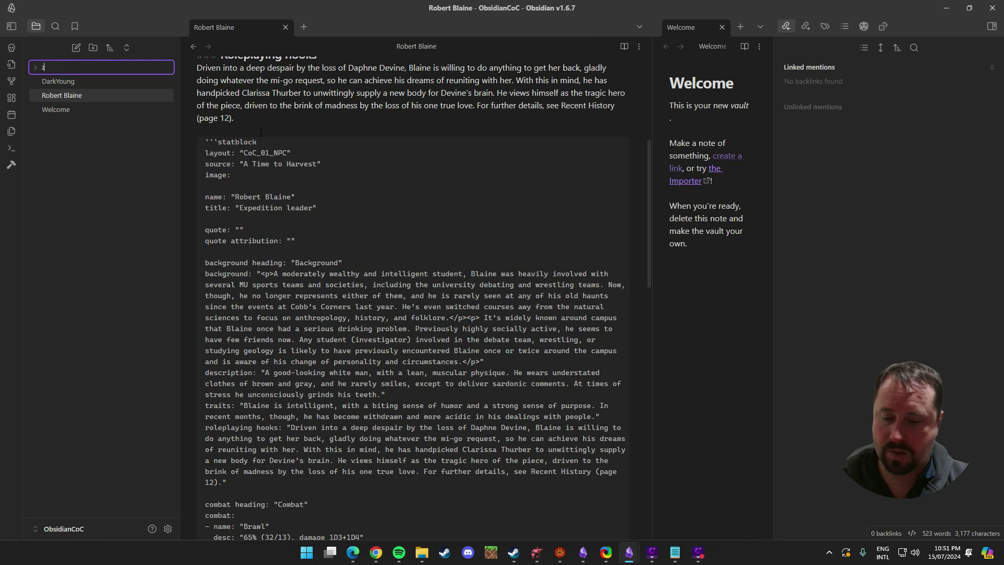
text(z_Template)
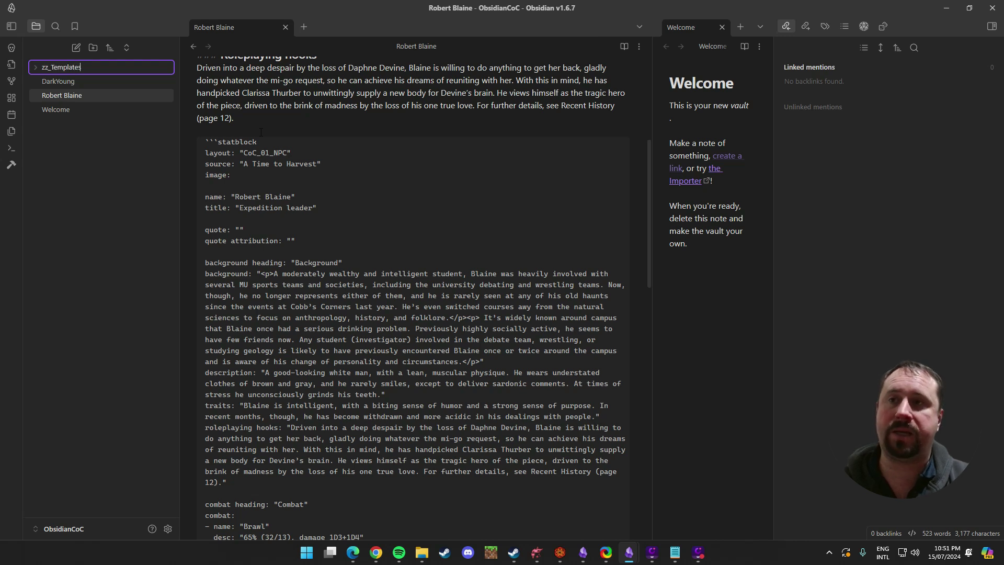
text(s)
key(Return)
right_click(78, 67)
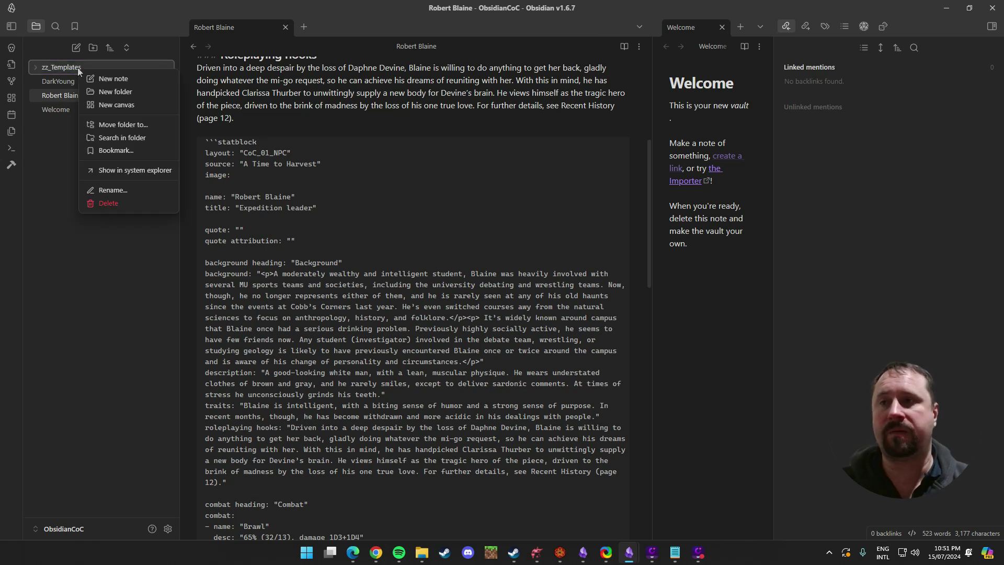
click(102, 75)
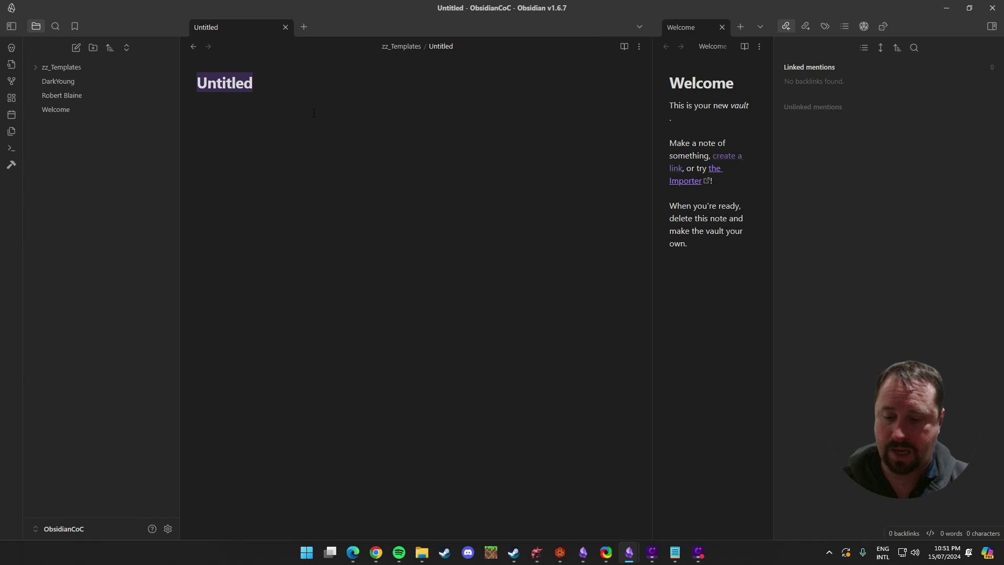
Title the new note 'CoC Statblock Template'.
text(Stat)
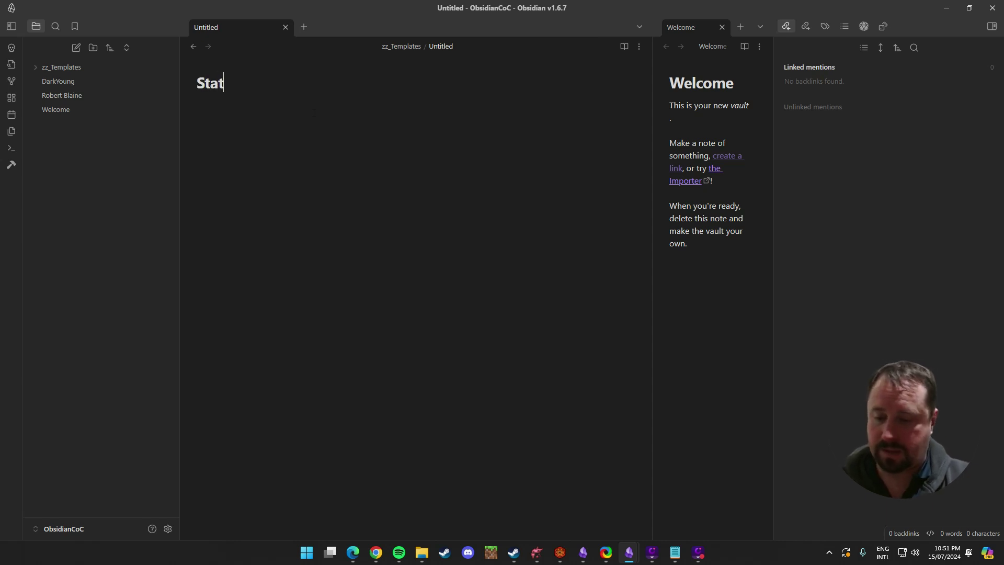
key(BackSpace)
key(BackSpace)
key(BackSpace)
key(BackSpace)
text(V)
key(BackSpace)
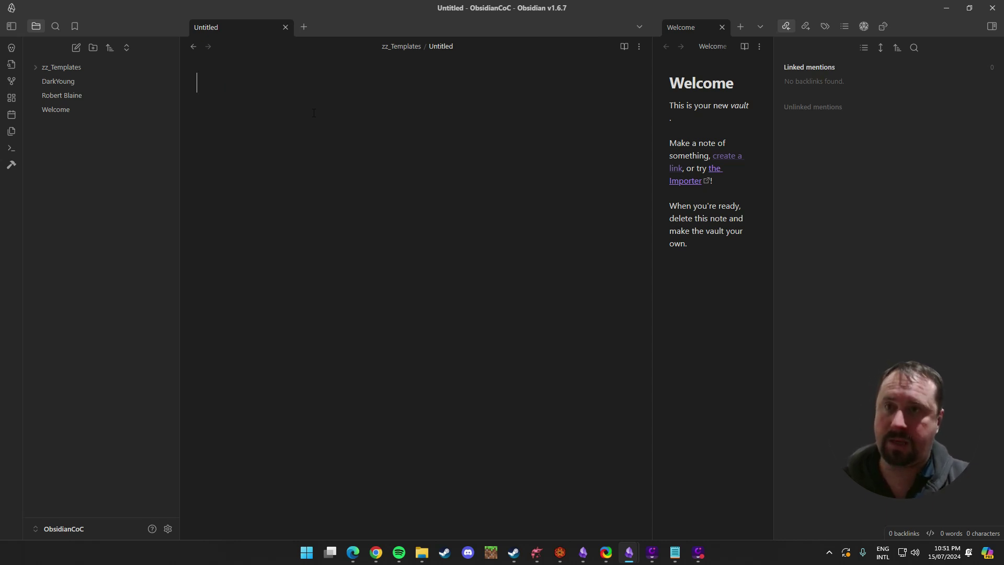
text(CoC Stat)
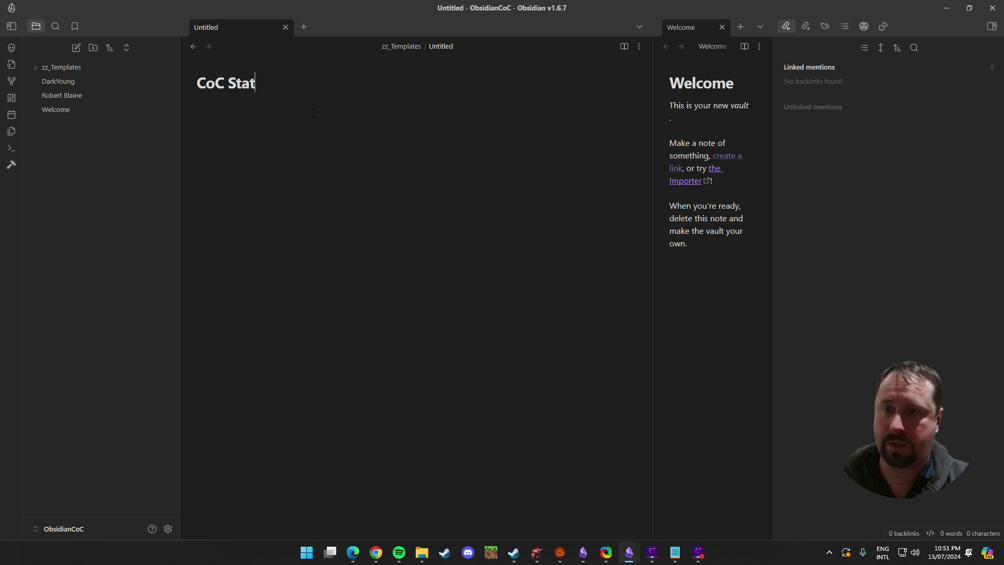
text(block Template)
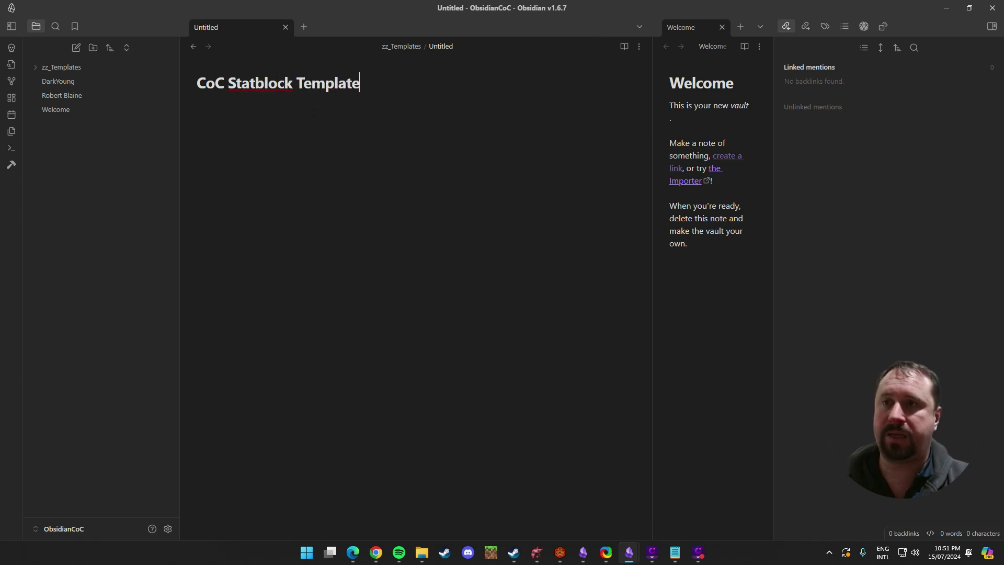
key(Return)
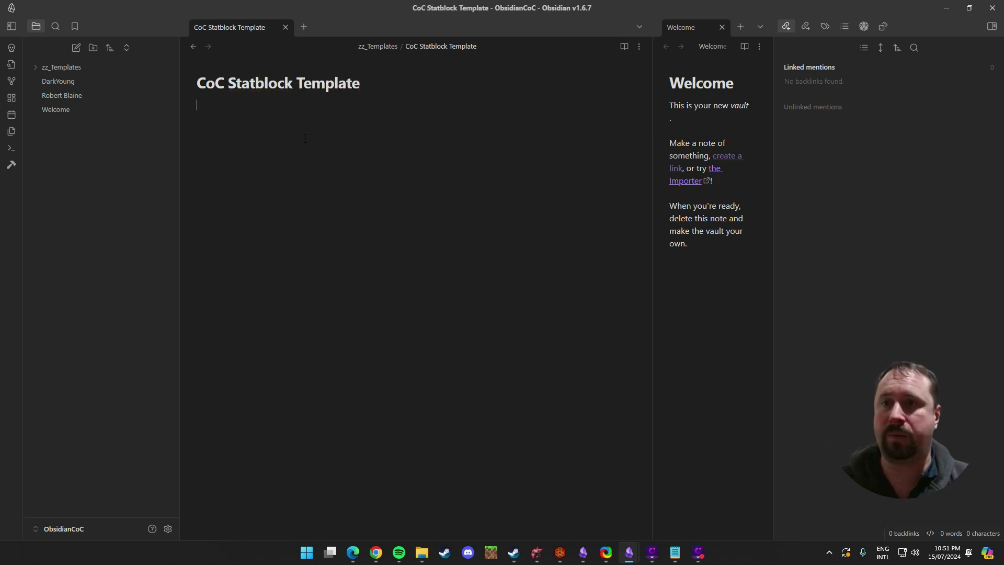
Paste the copied Robert Blaine statblock code into the note body.
key(ctrl+v)
key(ctrl+z)
key(ctrl+v)
scroll(356, 146, up, 15)
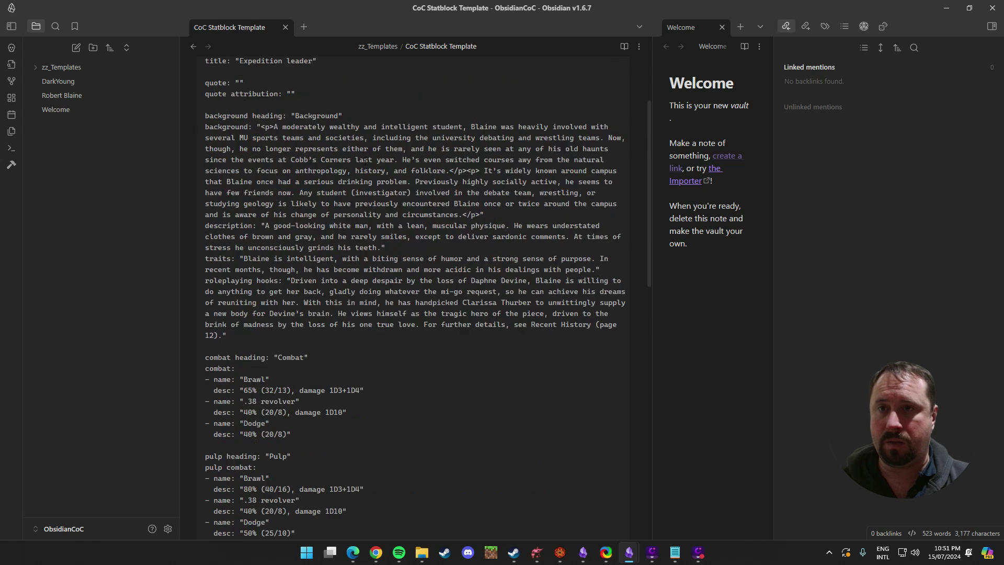
click(295, 159)
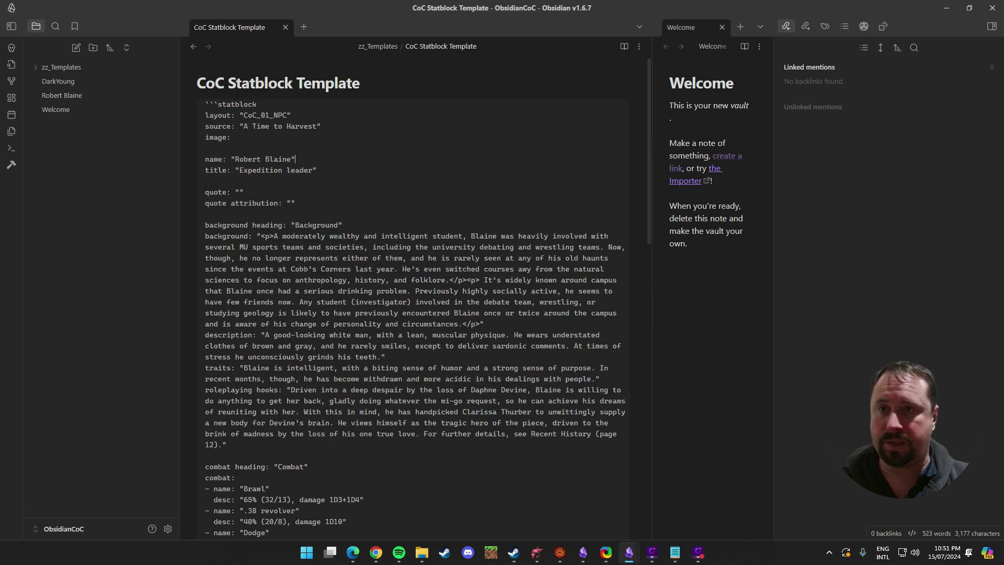
Rename the note to 'CoC Statblock NPC Template' and view its statblock as a rendered card.
click(296, 83)
text(NPC)
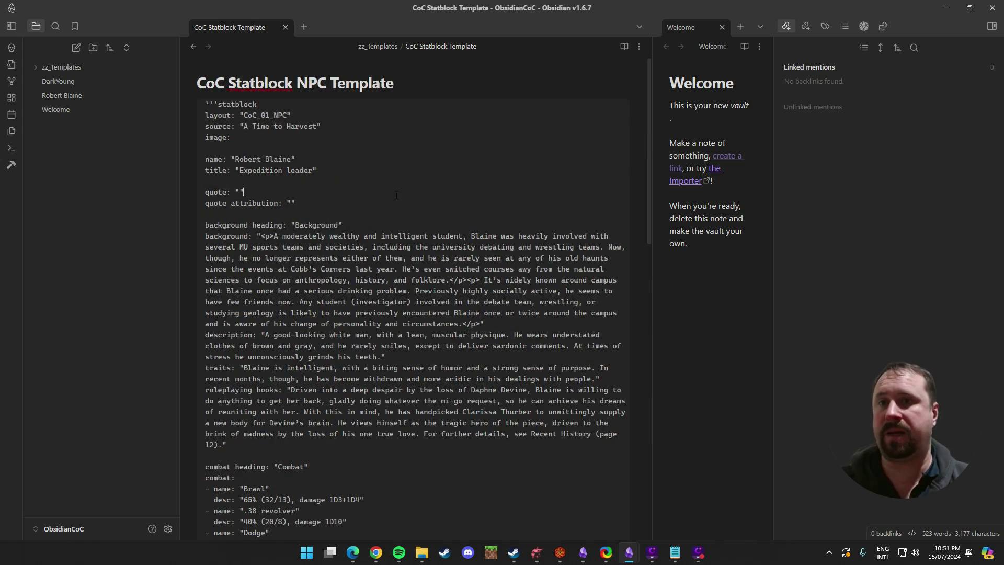
scroll(366, 235, down, 15)
scroll(366, 262, up, 5)
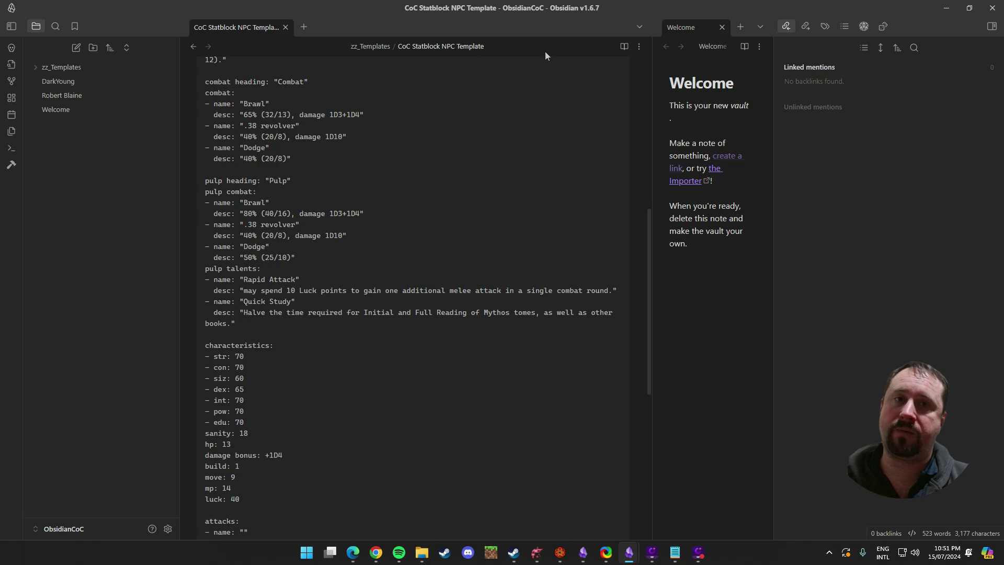
scroll(530, 185, down, 5)
scroll(471, 188, up, 5)
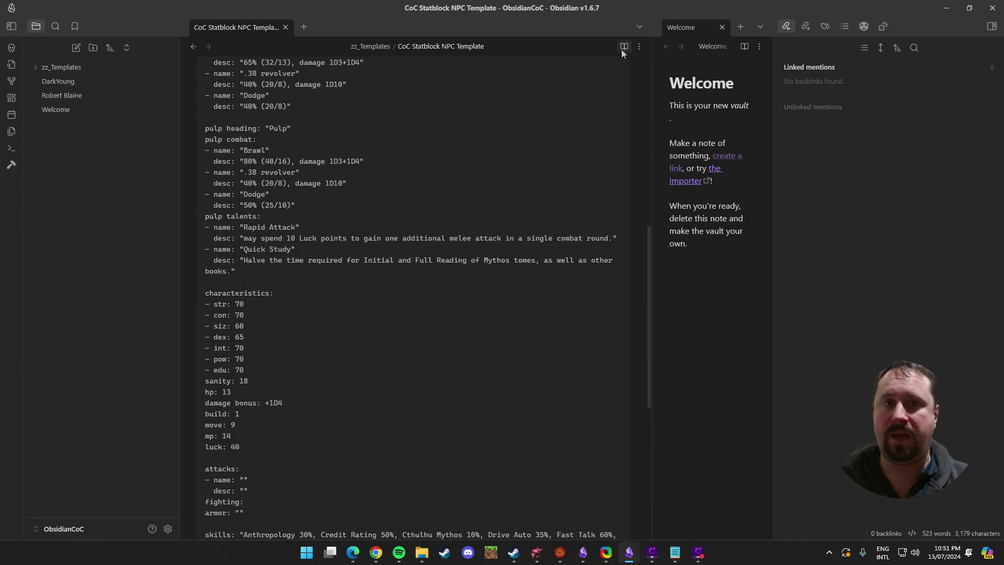
click(623, 46)
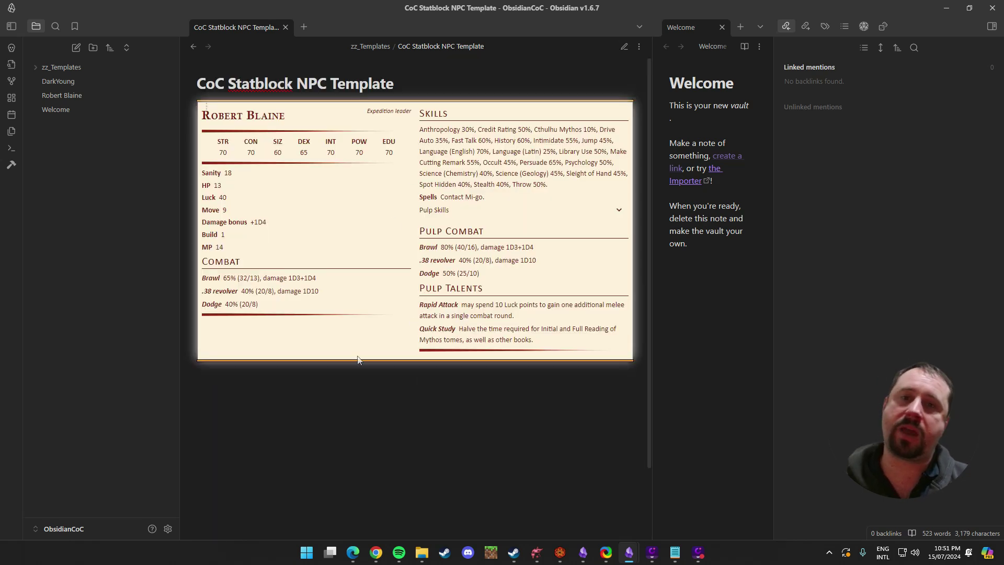
Create a new note titled 'New NPC', fixing the typo in the title.
click(79, 48)
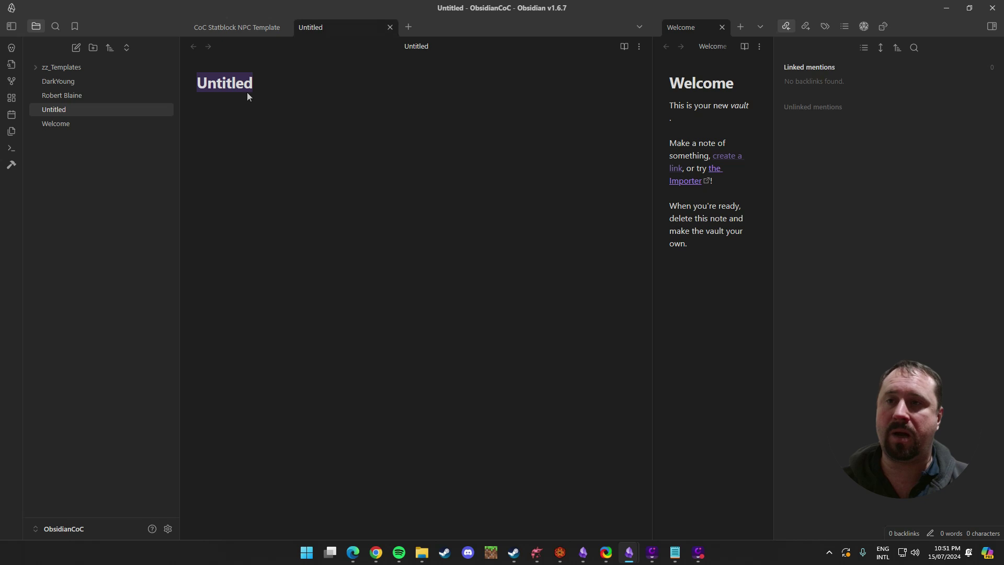
text(NBew NPC)
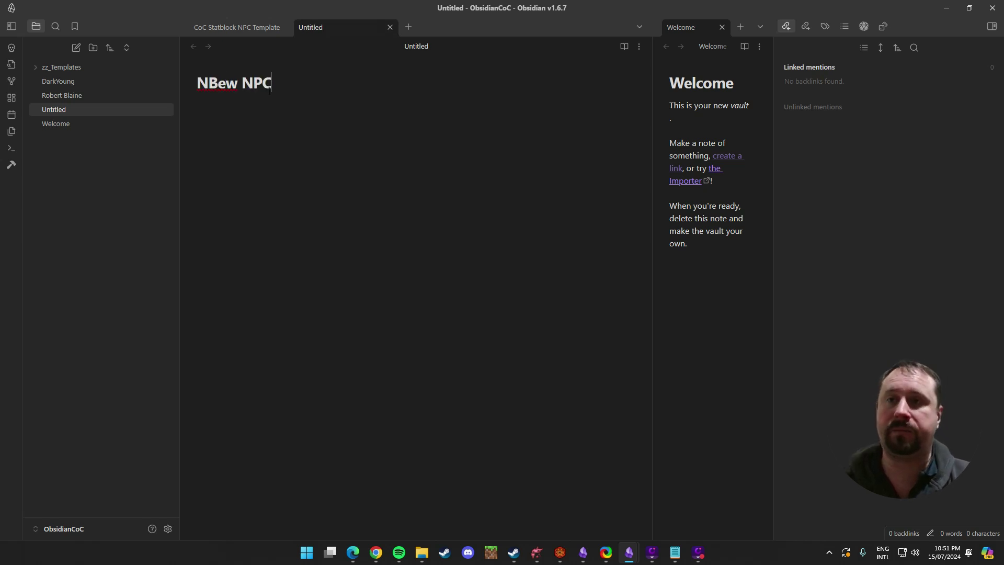
key(Home)
key(Right)
key(Delete)
key(Return)
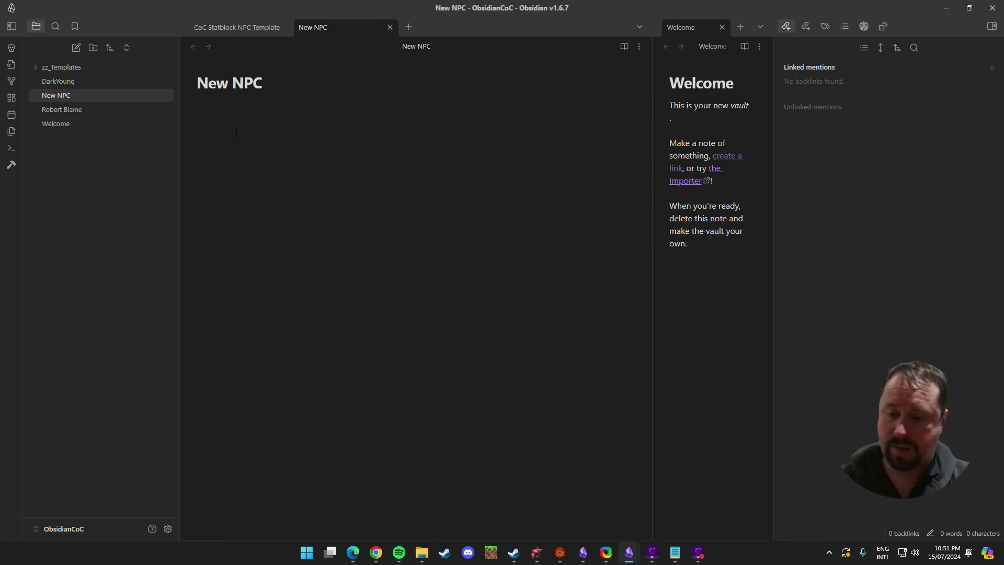
Set the Templates core plugin's template folder location to zz_Templates.
click(168, 528)
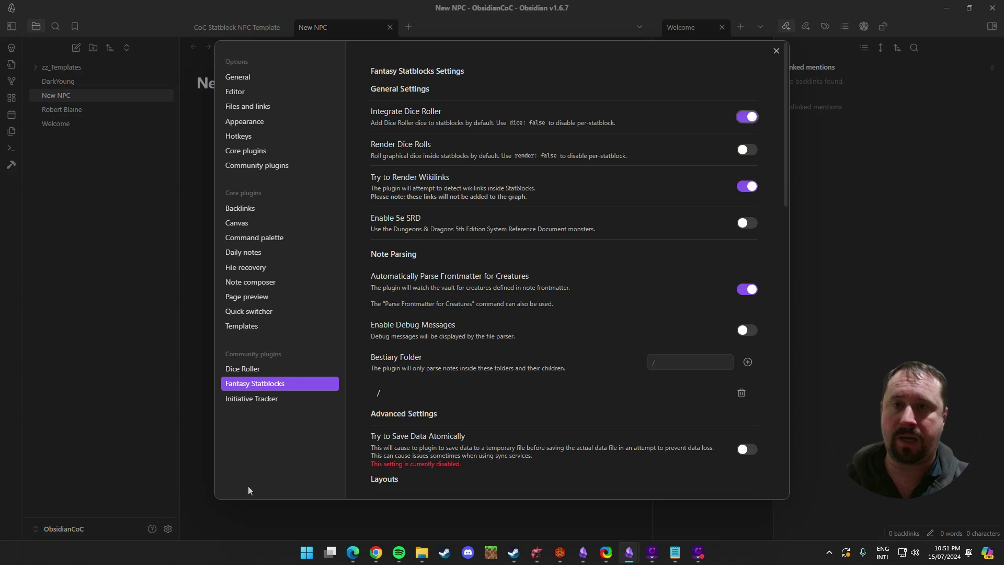
click(242, 136)
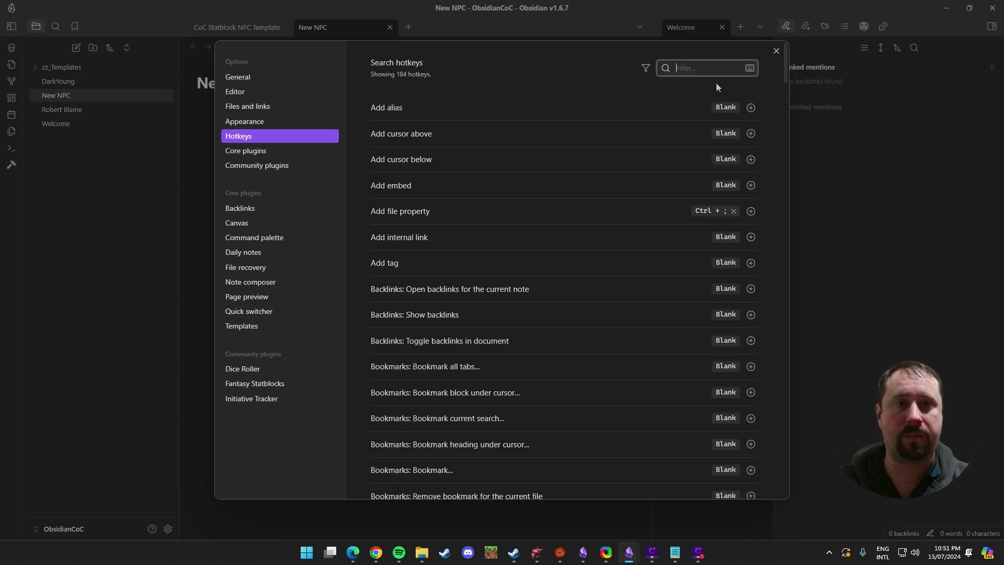
text(ne)
key(BackSpace)
key(BackSpace)
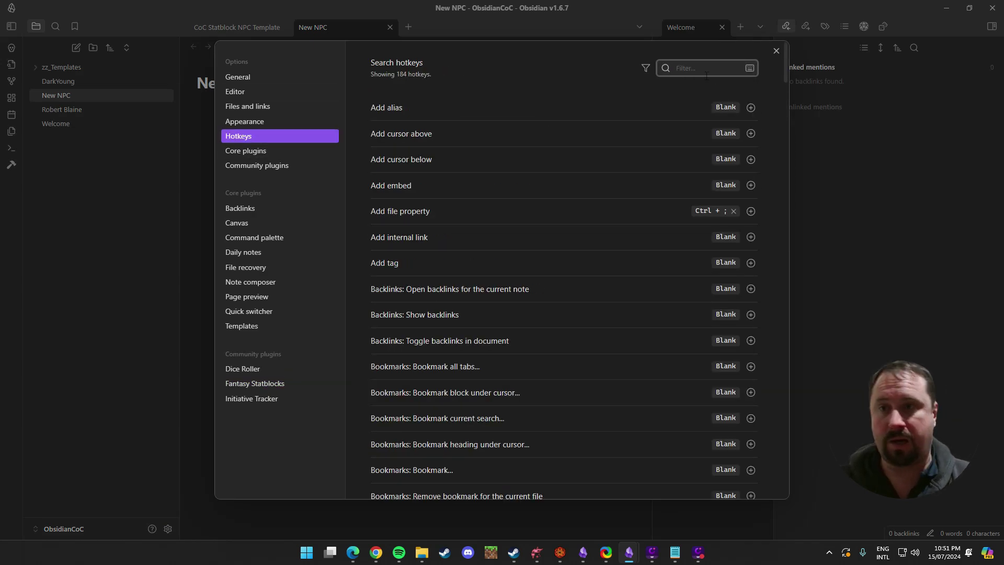
click(261, 150)
scroll(615, 239, down, 10)
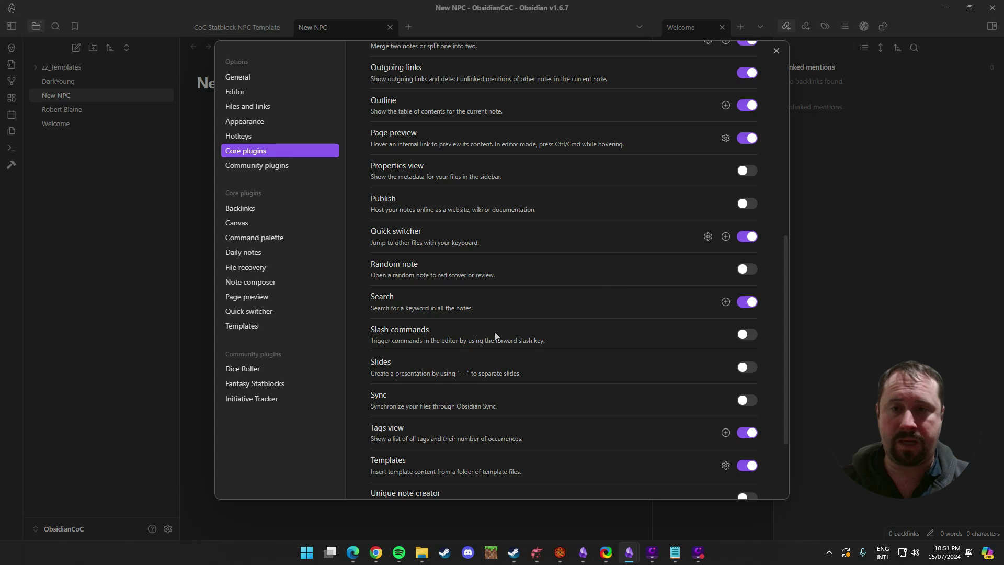
click(725, 465)
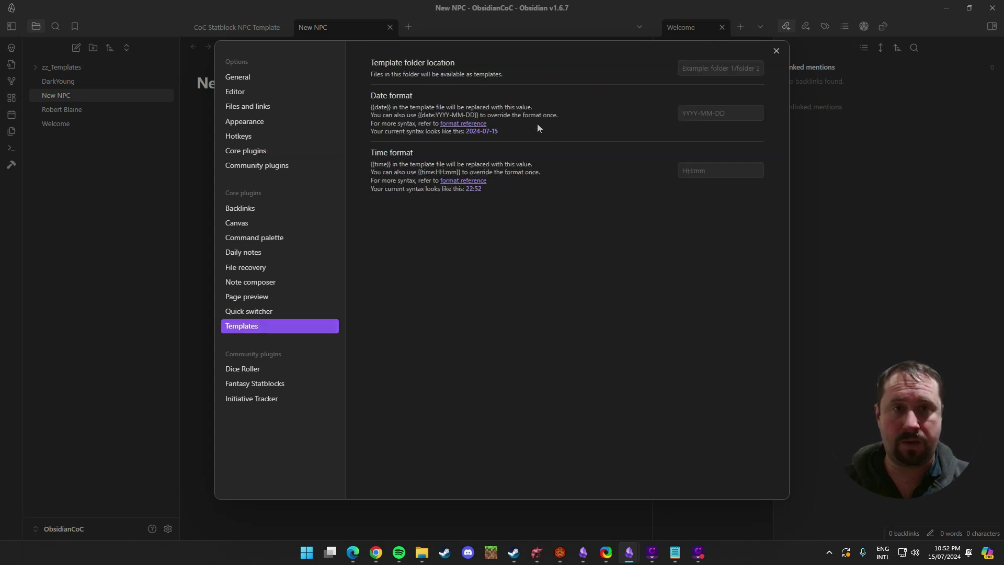
click(711, 66)
click(706, 90)
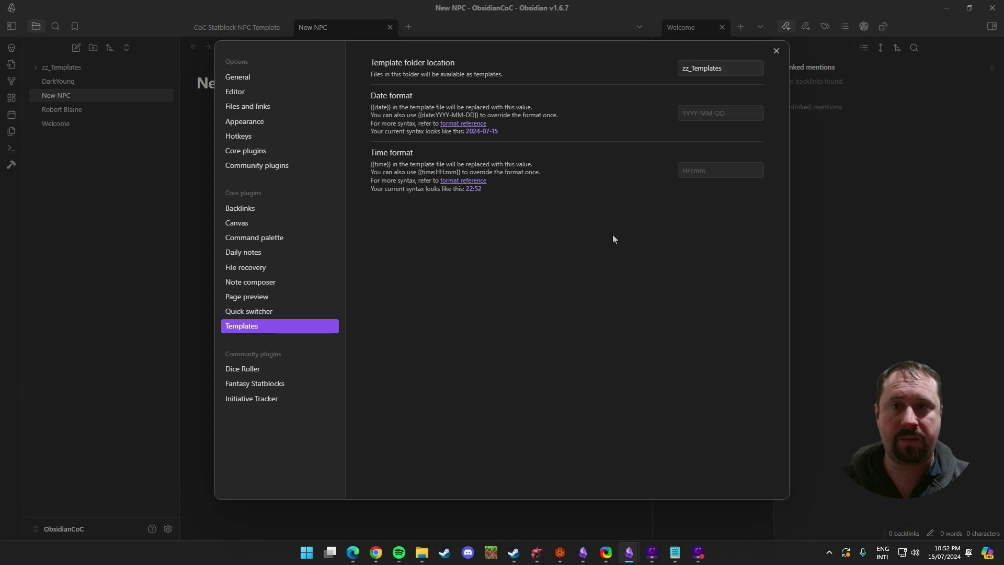
Bind Alt+T to the Templates: Insert template command in Hotkeys.
click(235, 136)
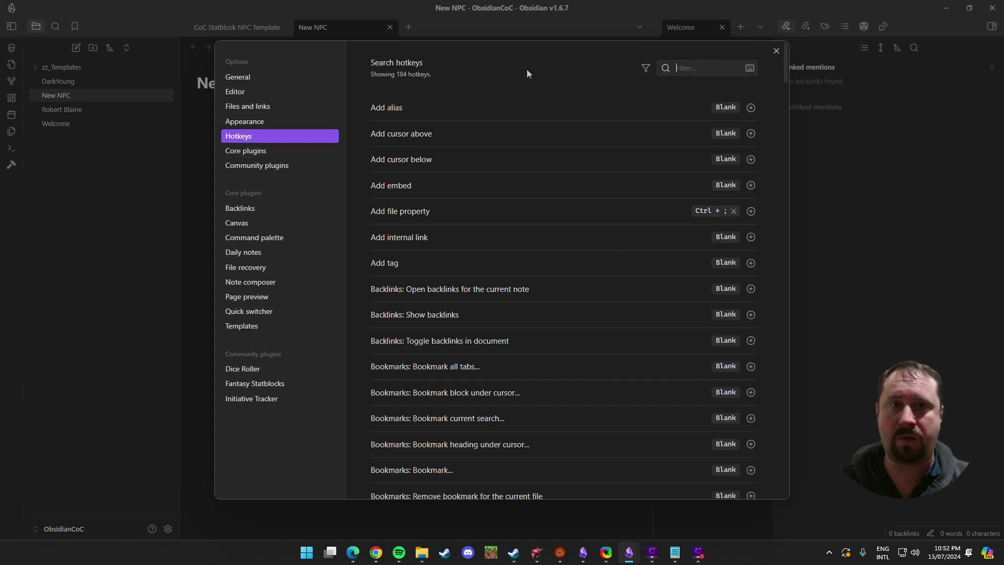
text(Template)
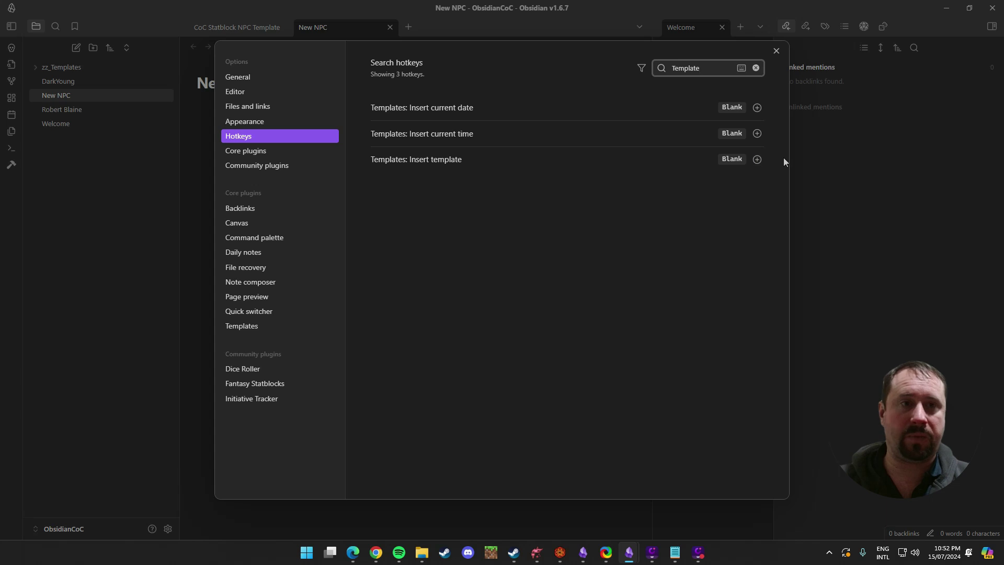
click(756, 159)
key(alt+t)
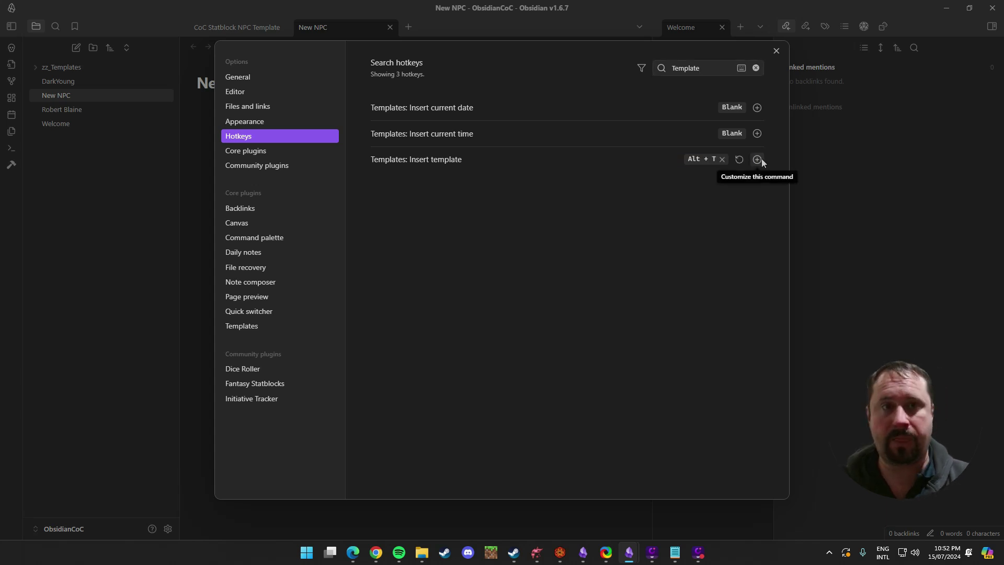
click(776, 50)
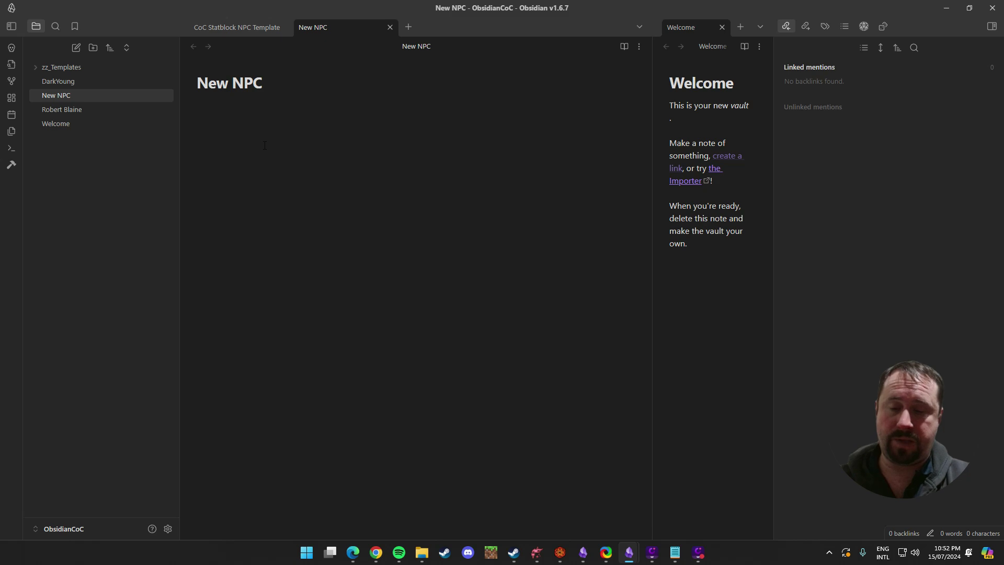
Insert the CoC Statblock NPC Template into New NPC with Alt+T and view the statblock source.
key(alt+t)
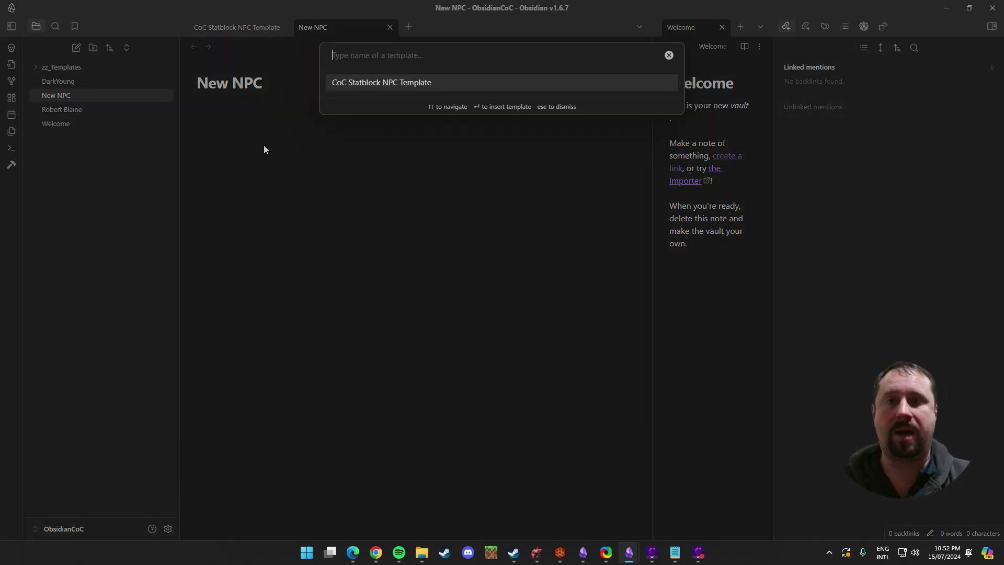
key(Return)
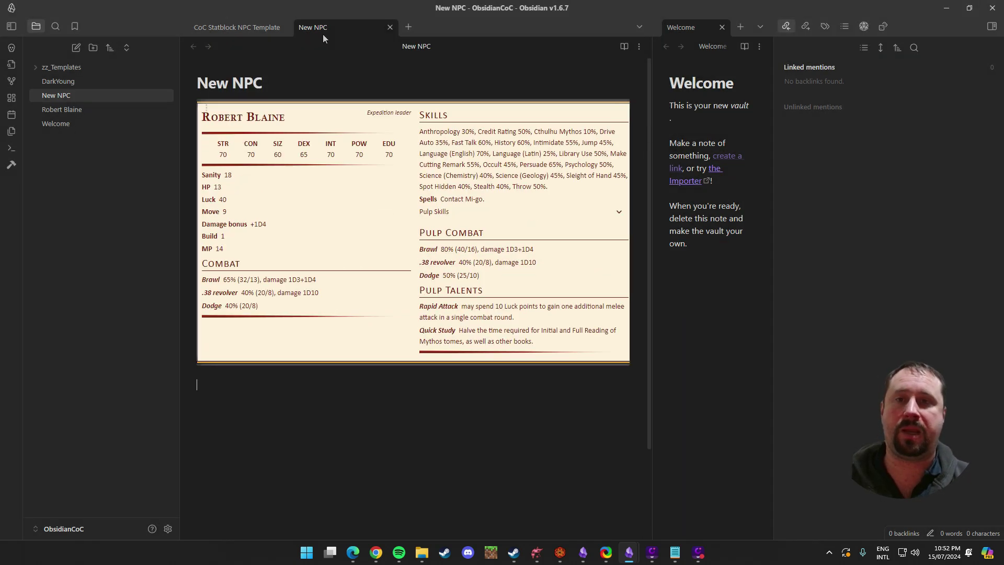
click(619, 107)
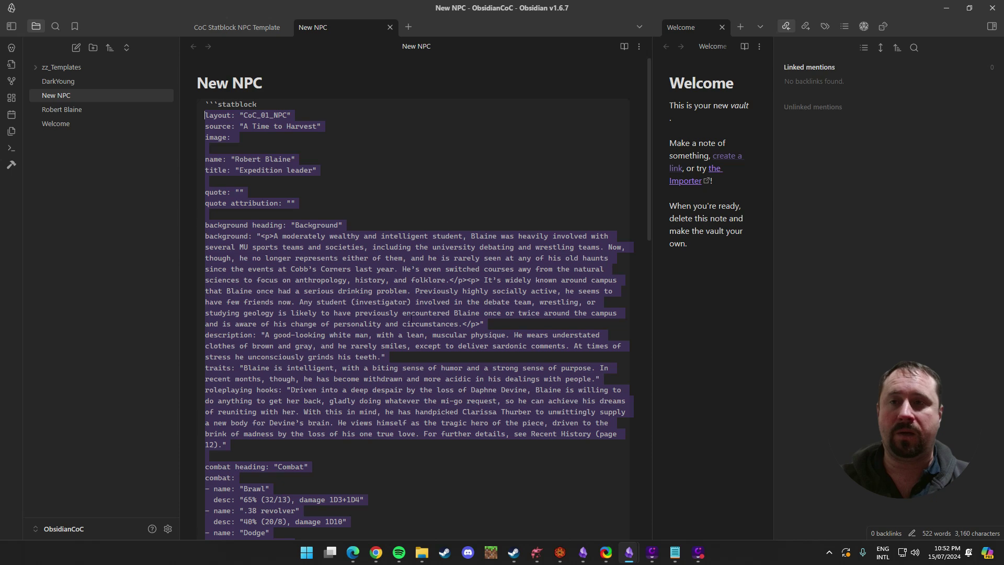
click(453, 204)
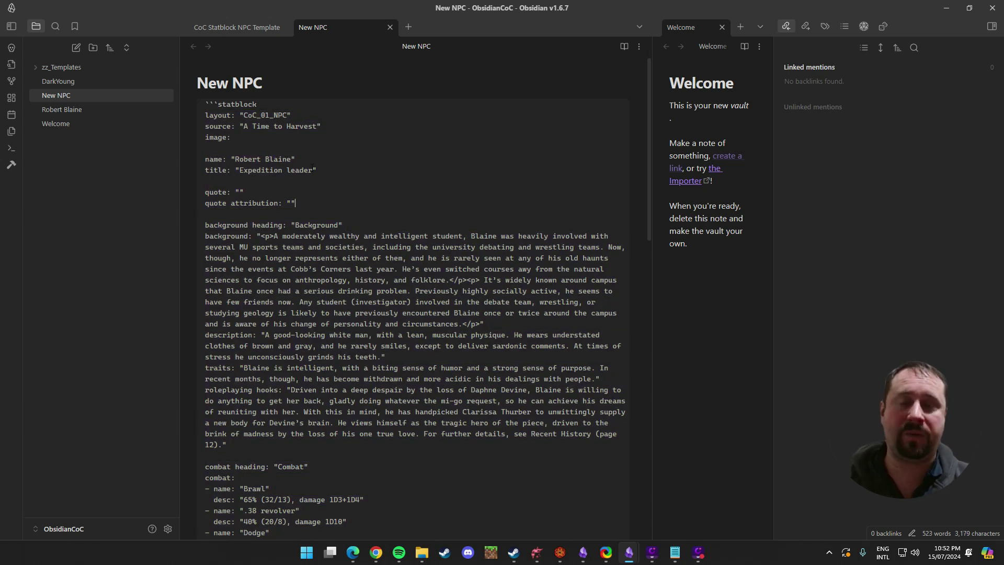
scroll(312, 167, down, 6)
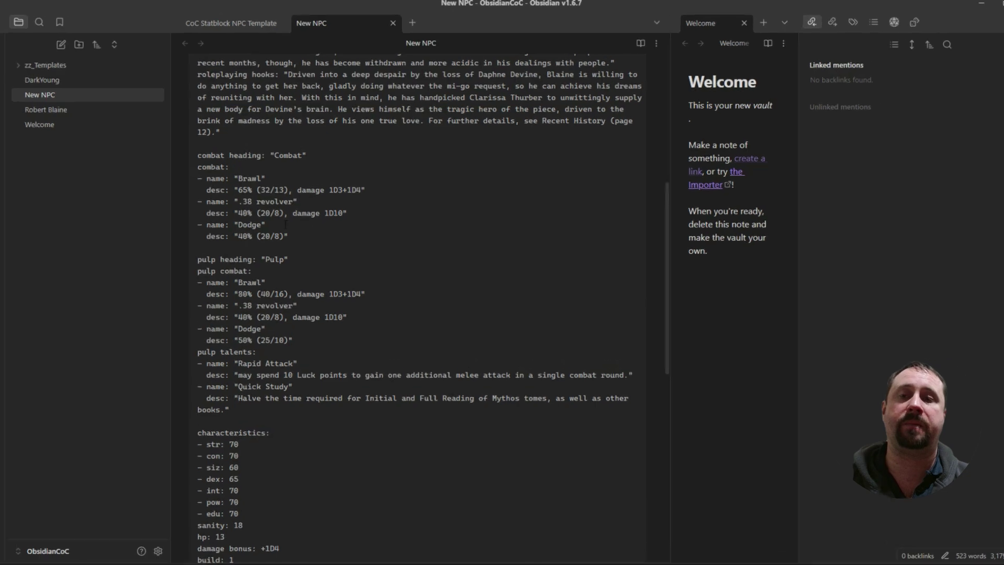
Replace the first combat entry's name and desc with the placeholders 'Name' and 'Enter Desc Here'.
double_click(245, 178)
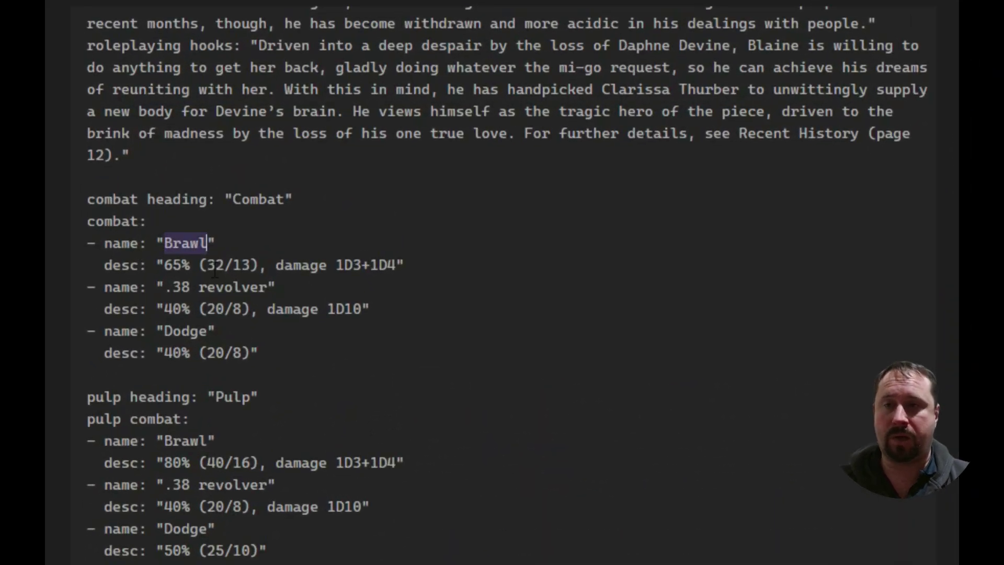
text(Name)
key(Down)
key(Left)
key(Left)
key(Left)
key(Left)
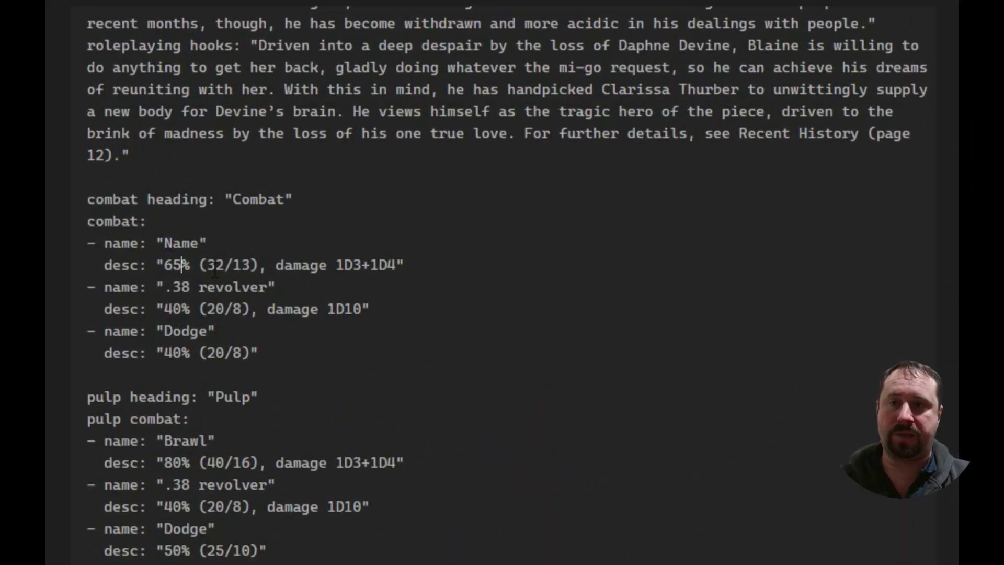
key(shift+End)
key(shift+Left)
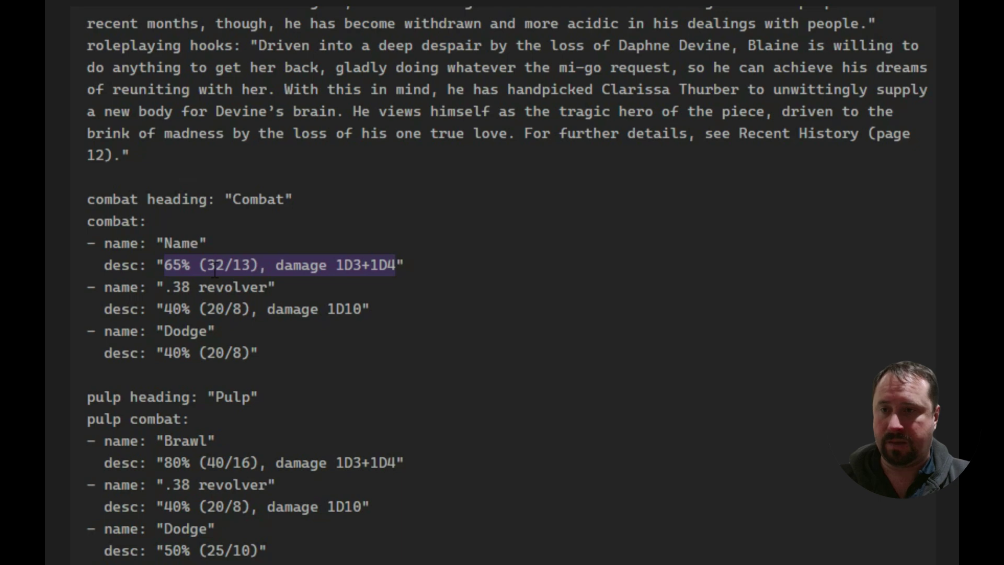
text(Enter Descr)
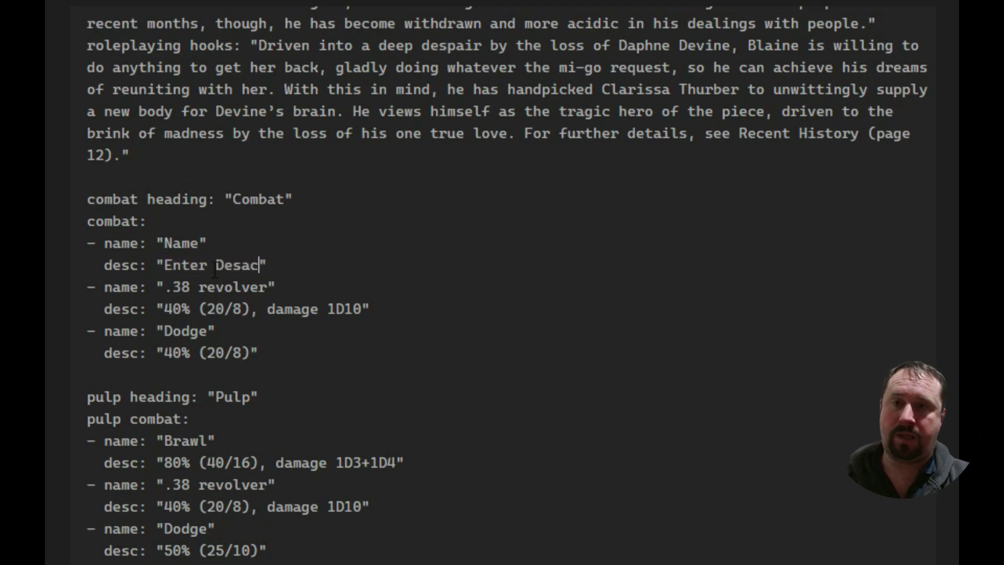
key(BackSpace)
key(BackSpace)
text(c Here)
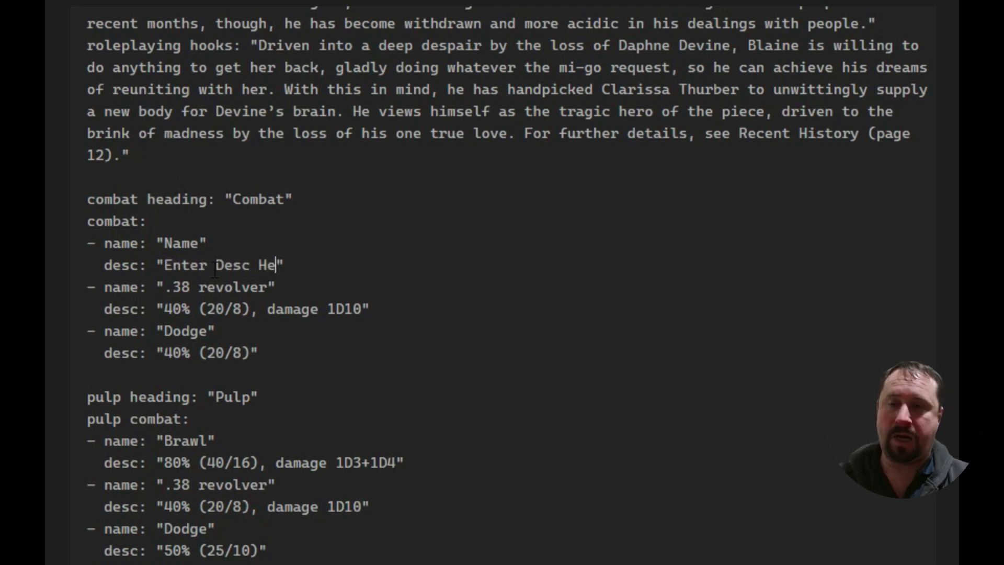
Undo the placeholder edits to restore Brawl, then view the note as a rendered statblock.
key(End)
key(shift+Home)
key(shift+Up)
key(shift+Home)
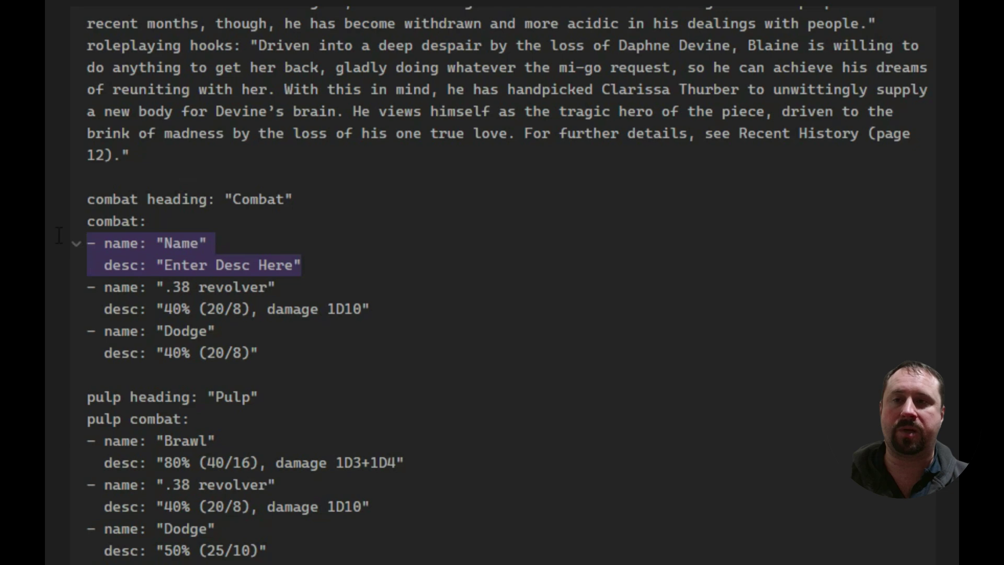
scroll(324, 207, down, 3)
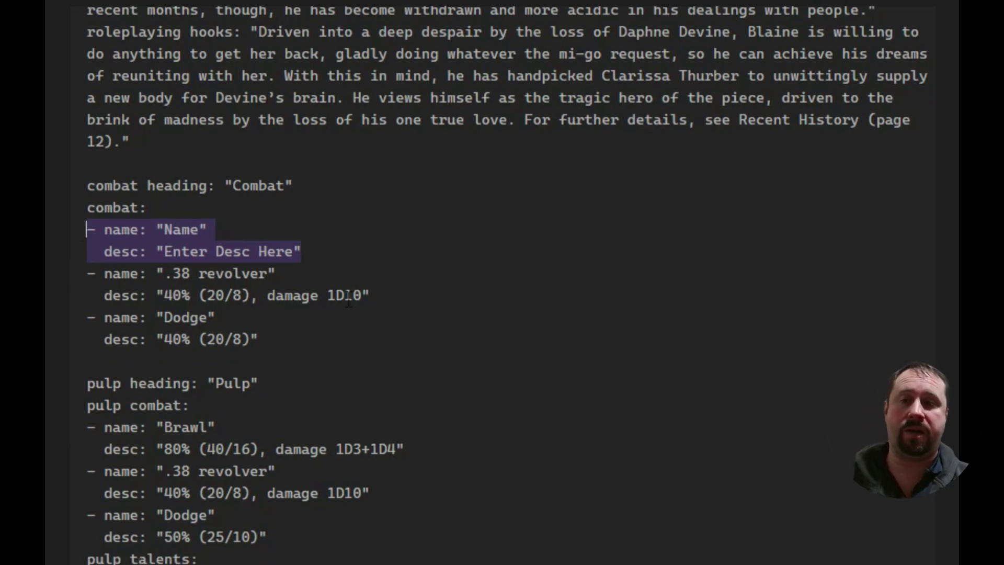
click(324, 207)
key(ctrl+z)
key(ctrl+z)
key(ctrl+z)
key(ctrl+z)
key(ctrl+z)
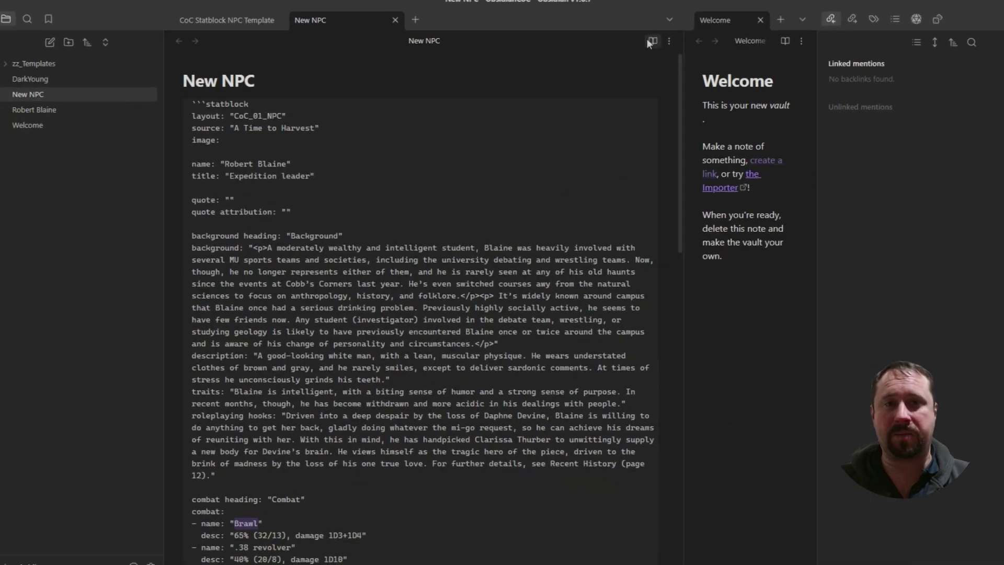
click(623, 46)
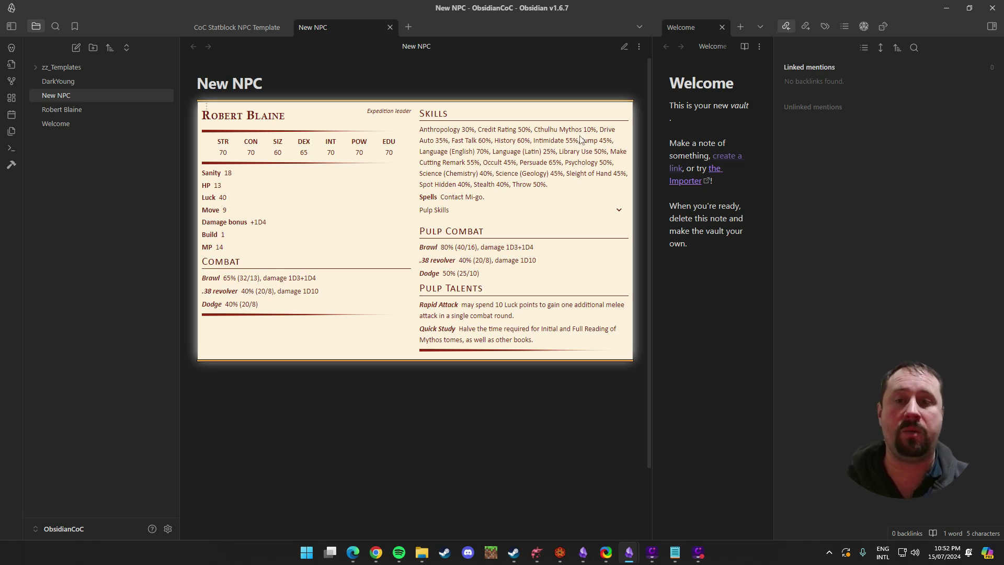
In the statblock source, change the name from Robert Blaine to Bob.
click(624, 46)
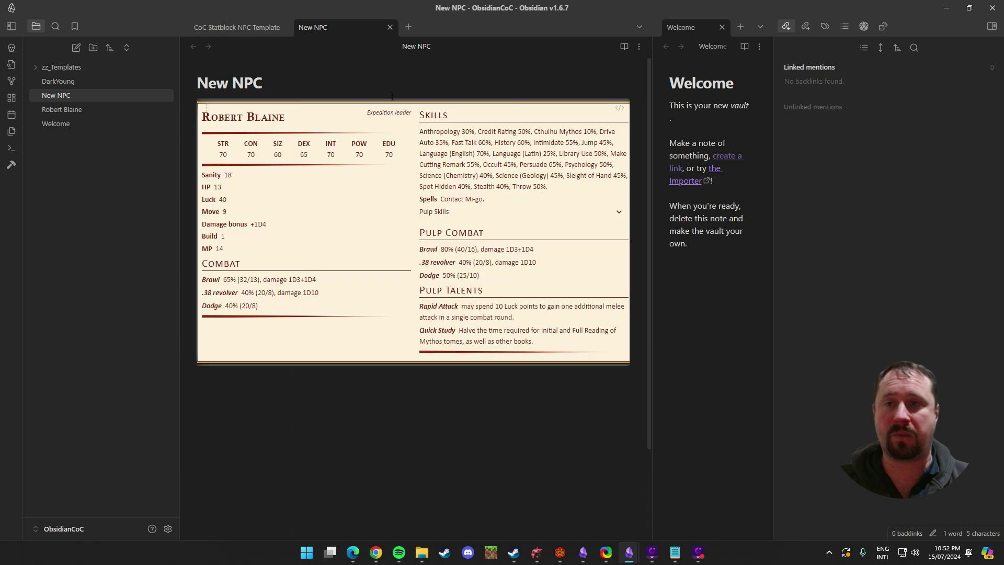
key(ctrl+a)
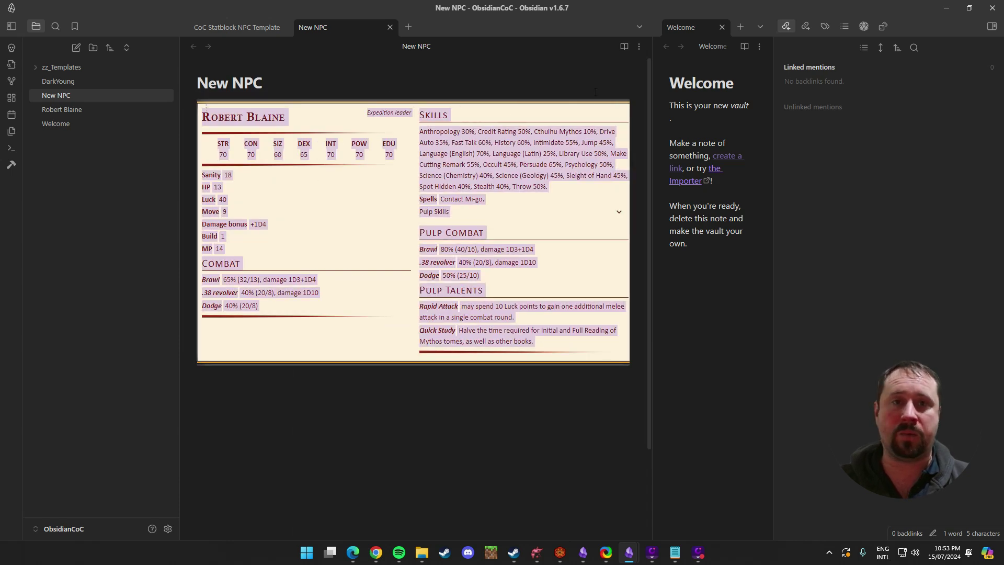
click(324, 180)
key(ctrl+a)
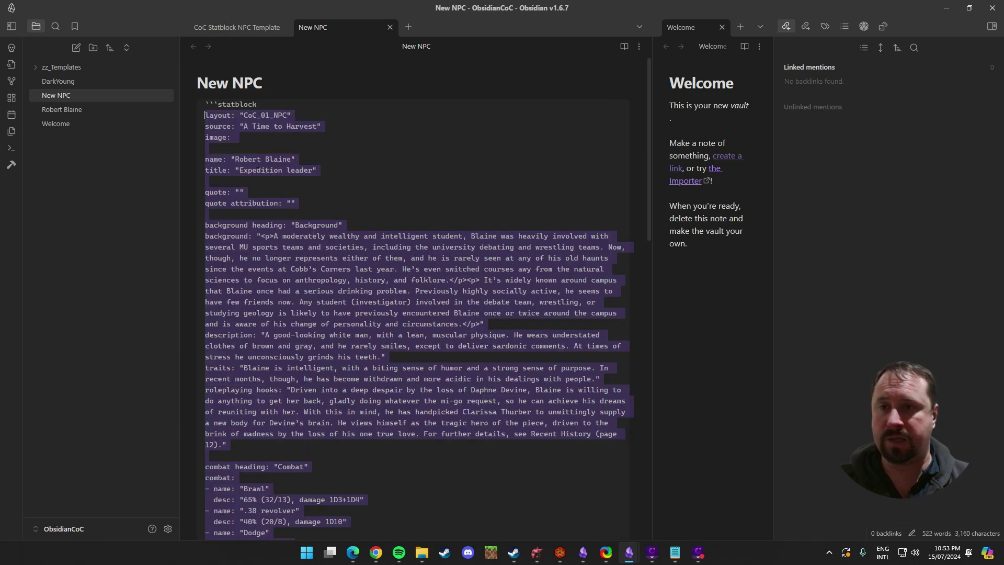
click(248, 159)
key(ctrl+shift+Left)
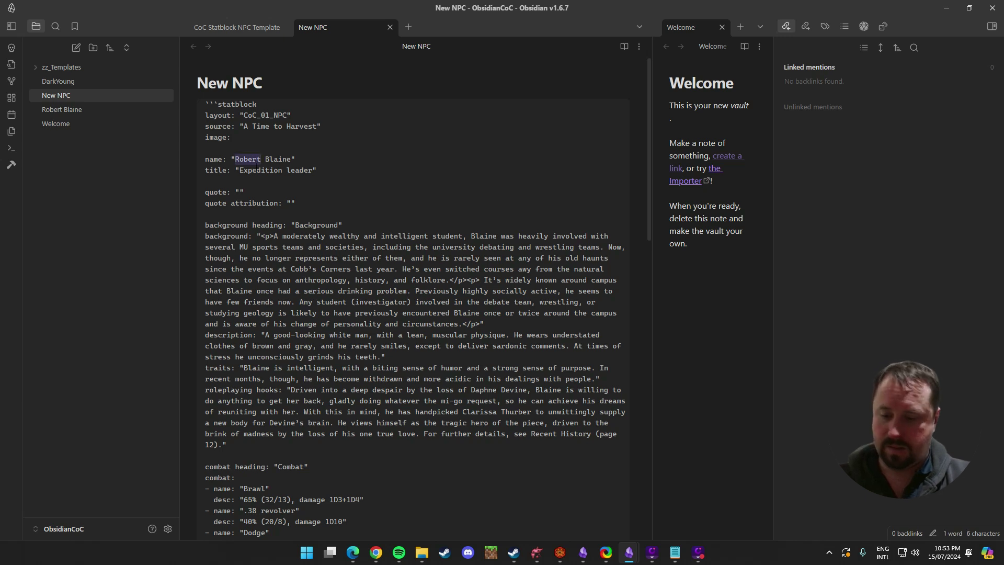
text(Bob)
key(ctrl+shift+Right)
key(BackSpace)
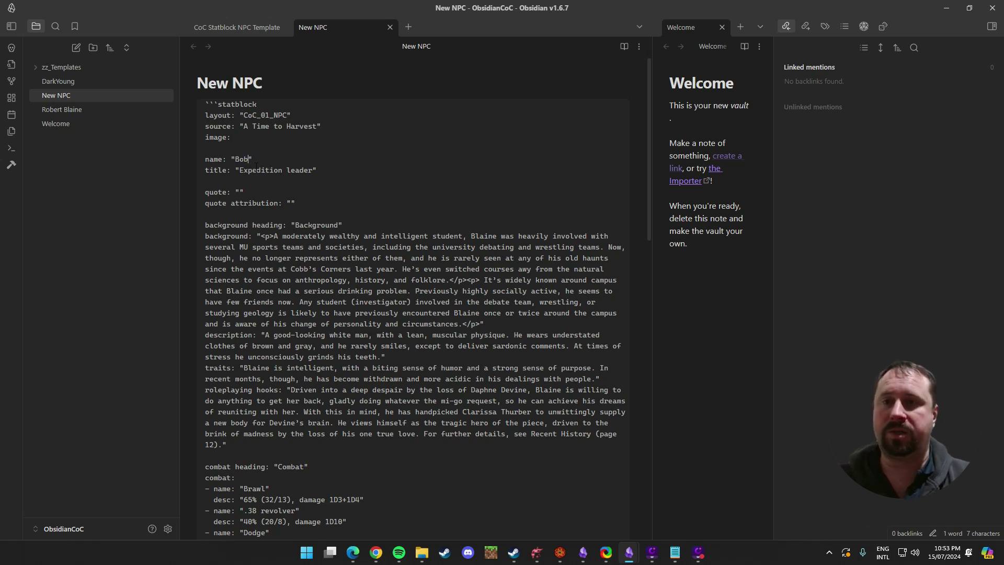
Replace the title Expedition leader with Beer Drinker and return to the rendered card.
drag(286, 224, 290, 185)
click(313, 170)
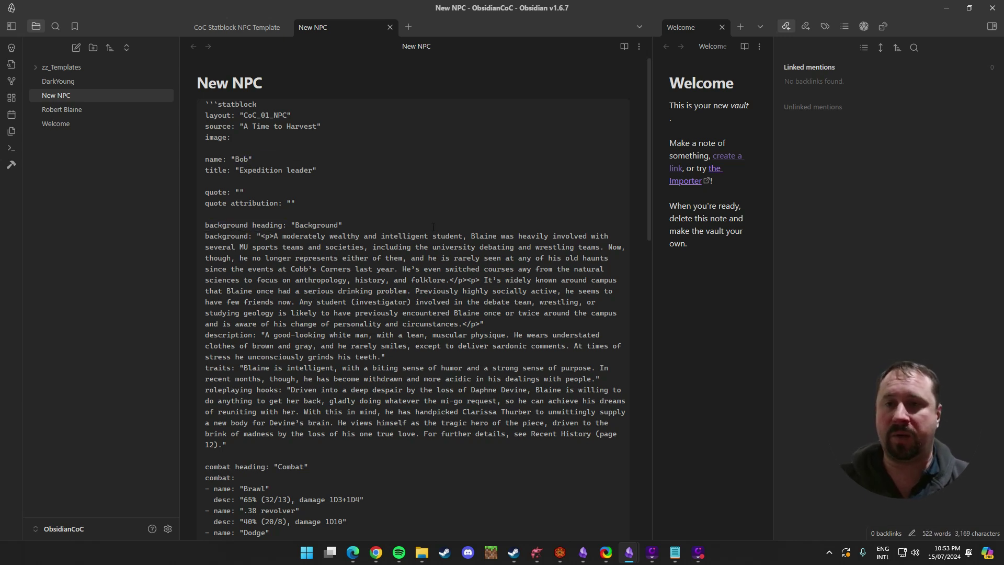
key(ctrl+shift+Left)
key(ctrl+shift+Left)
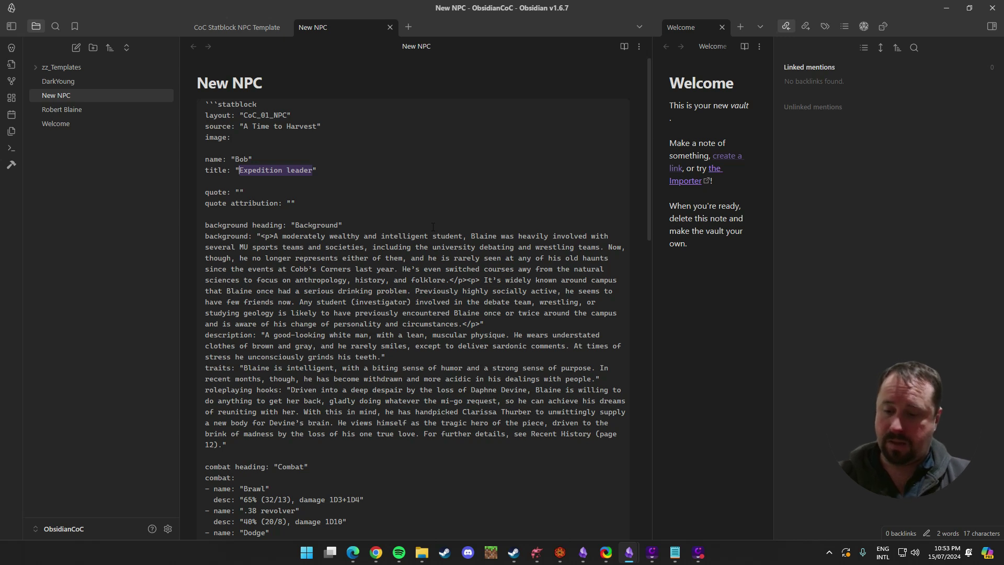
text(Beer Drinker)
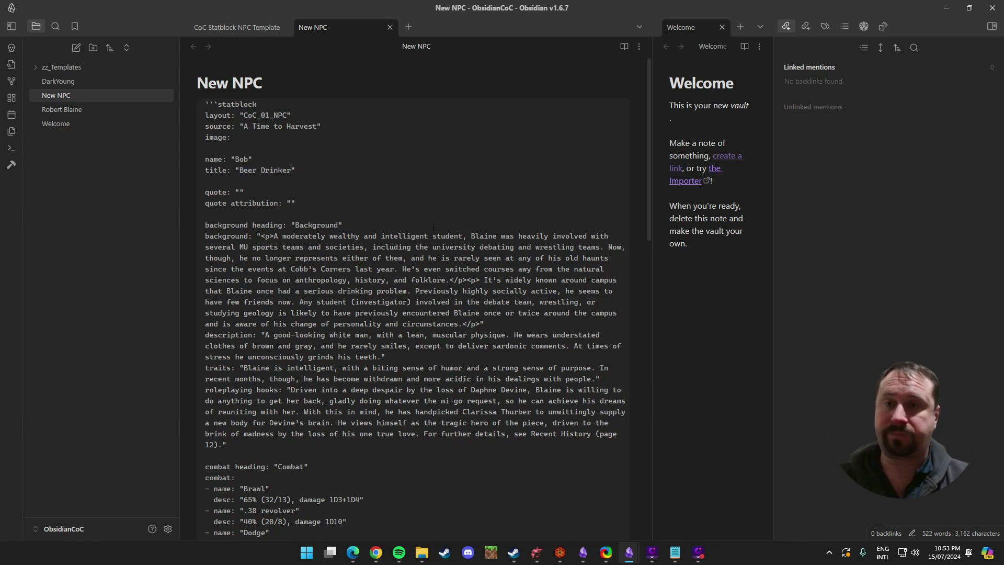
click(623, 46)
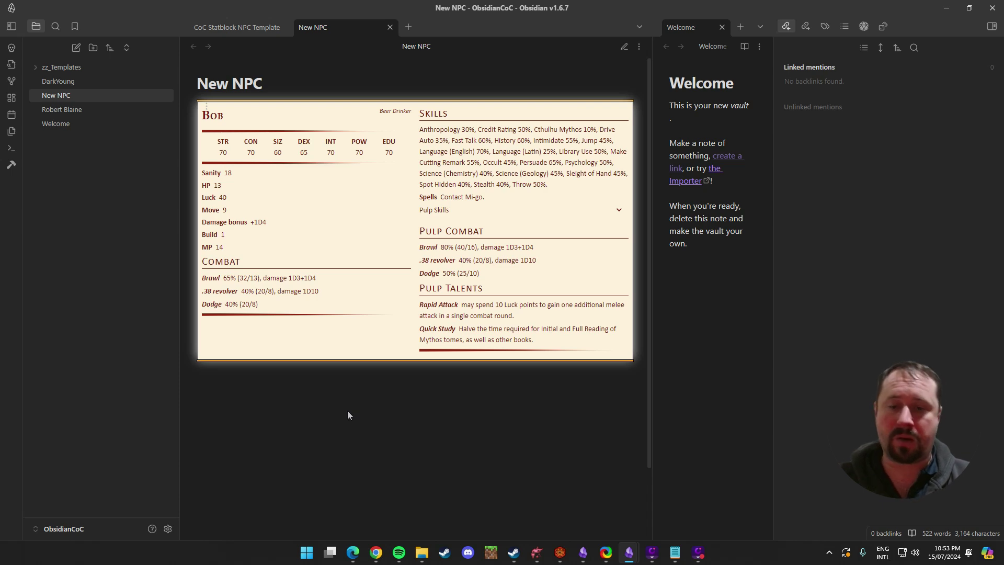
In Chrome, open the Layouts! discussion from the fantasy-statblocks repository's Discussions.
click(382, 552)
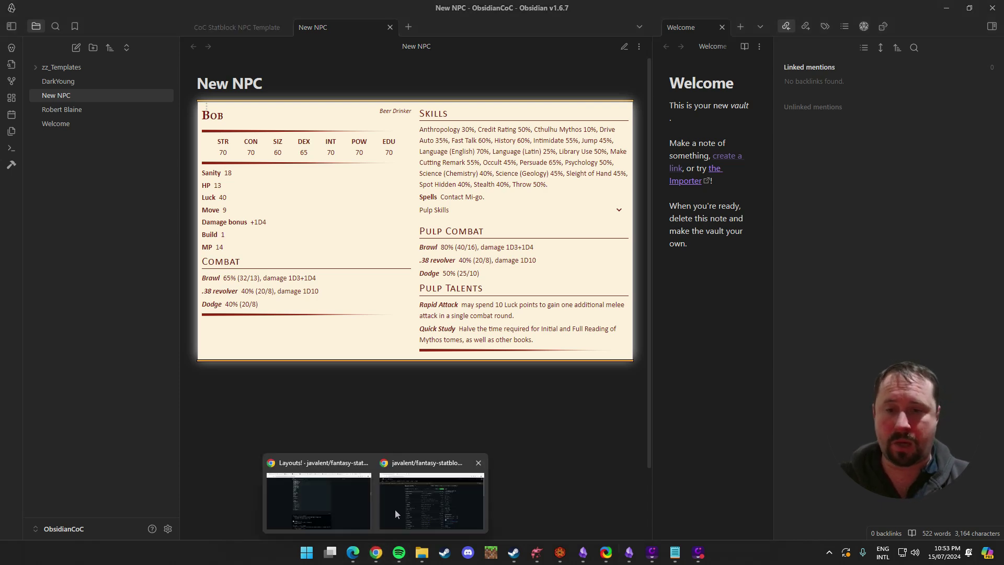
click(394, 509)
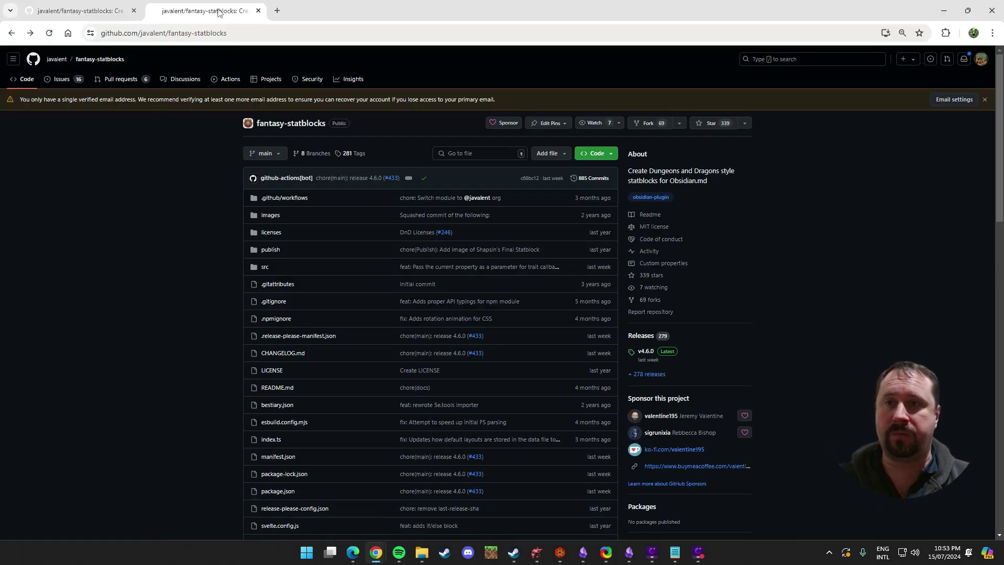
click(160, 78)
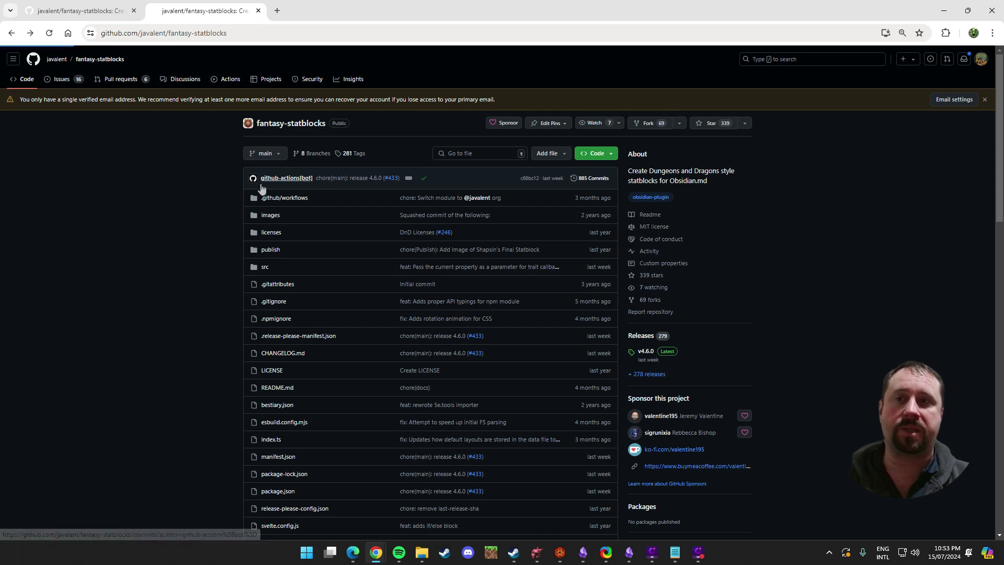
scroll(168, 238, down, 2)
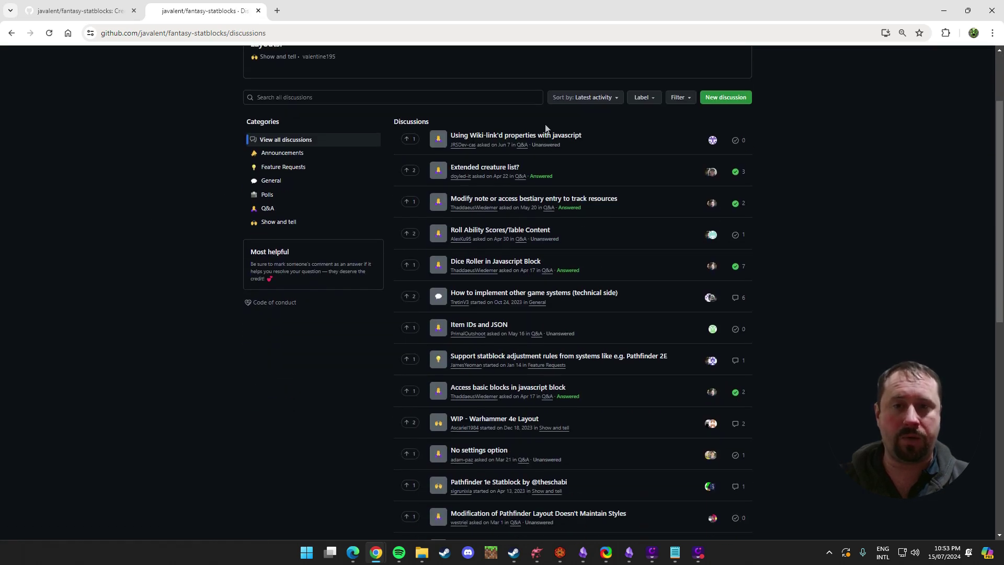
scroll(545, 128, down, 10)
scroll(521, 178, up, 12)
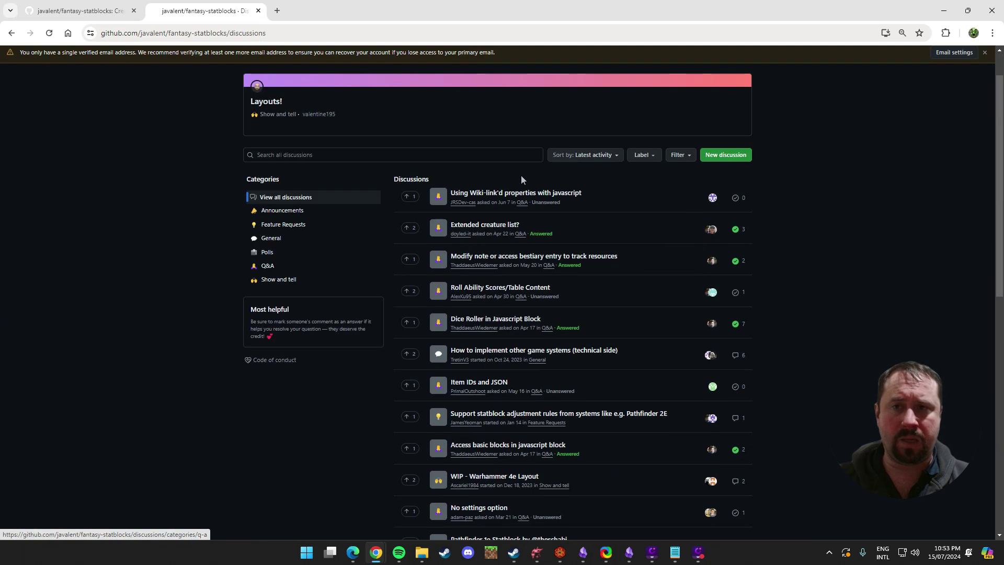
scroll(520, 179, up, 2)
ctrl+shift+click(262, 152)
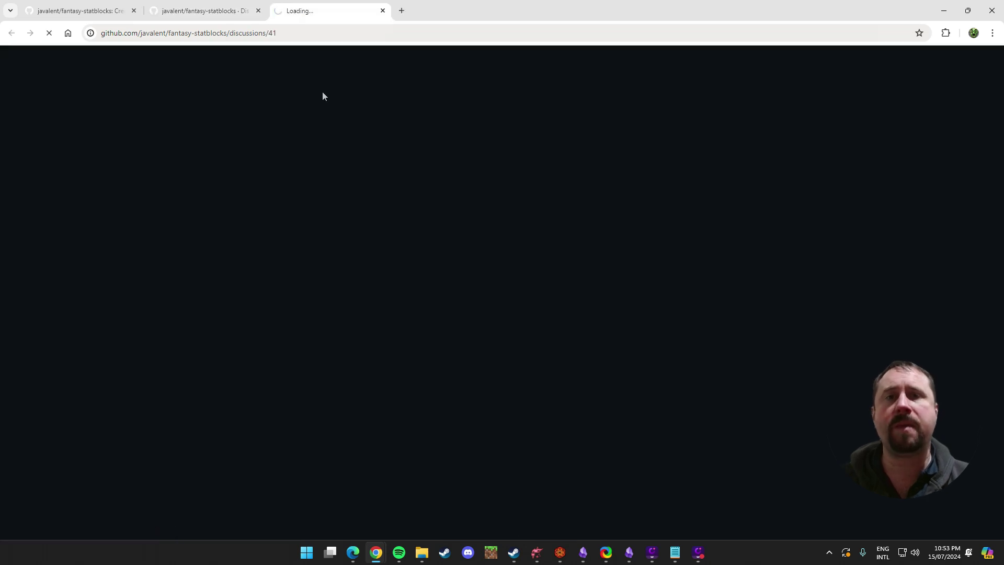
Browse the community-shared layouts, examining the Narnaar example statblock code.
scroll(191, 255, down, 15)
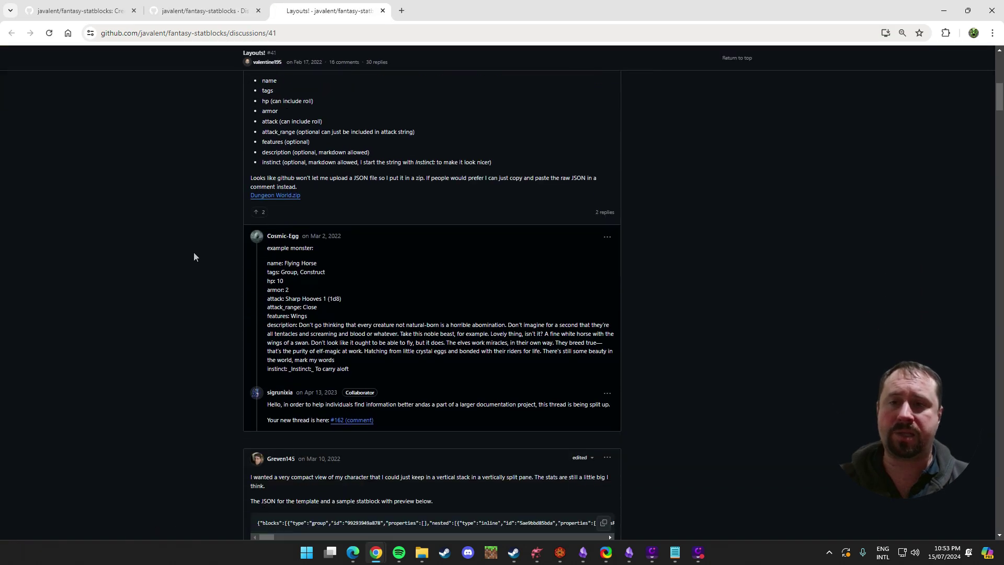
scroll(194, 257, down, 8)
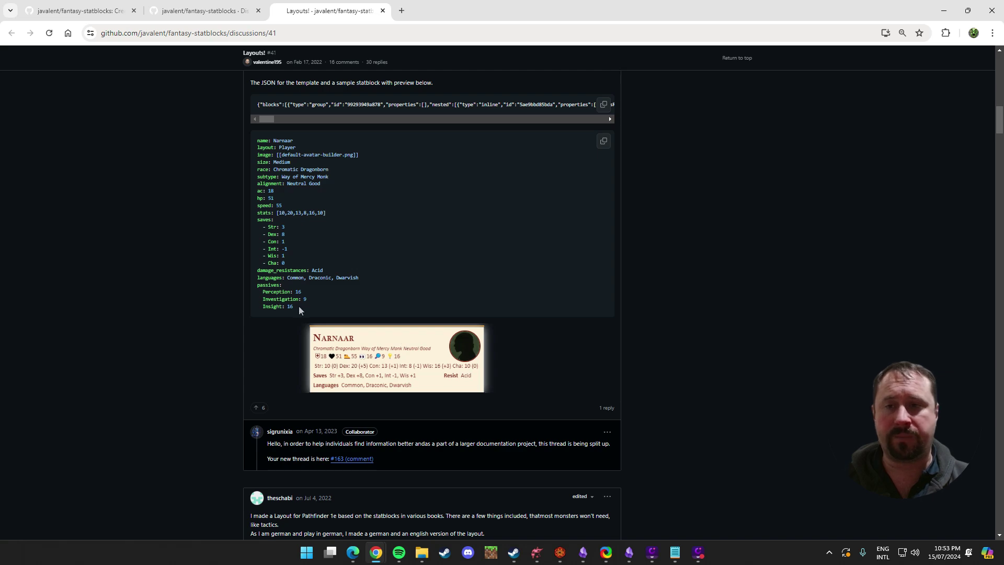
drag(300, 310, 249, 146)
click(554, 244)
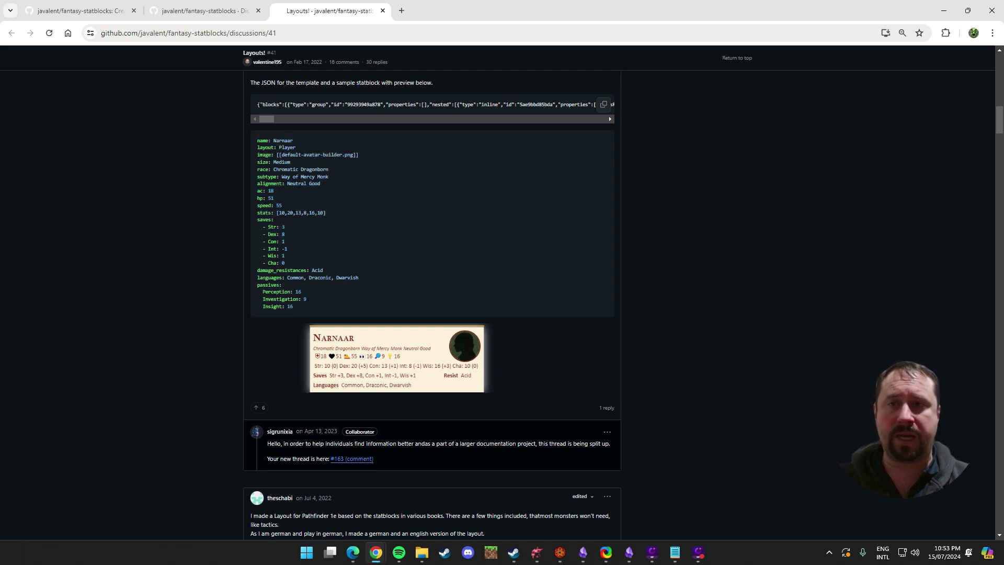
scroll(456, 201, down, 15)
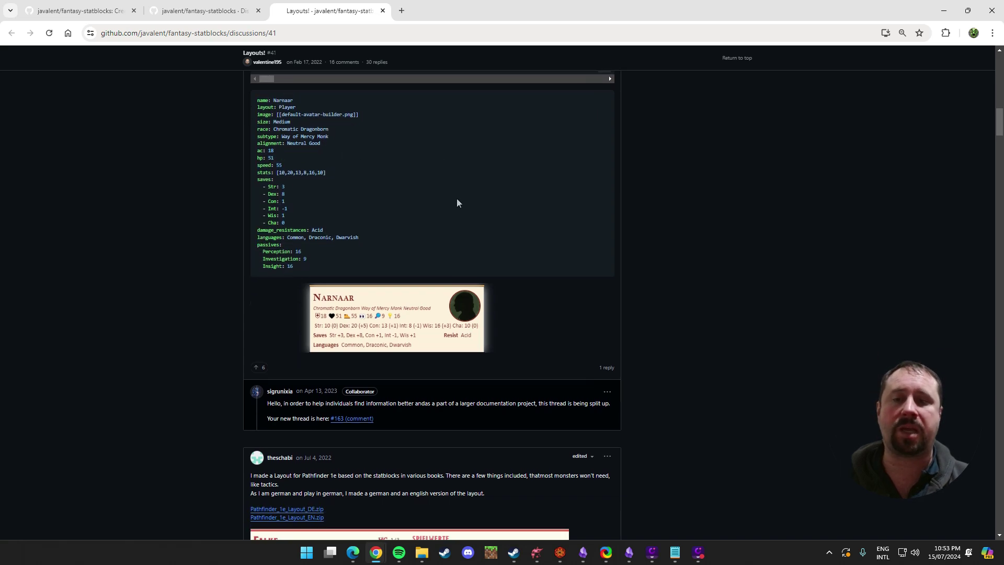
scroll(332, 295, down, 12)
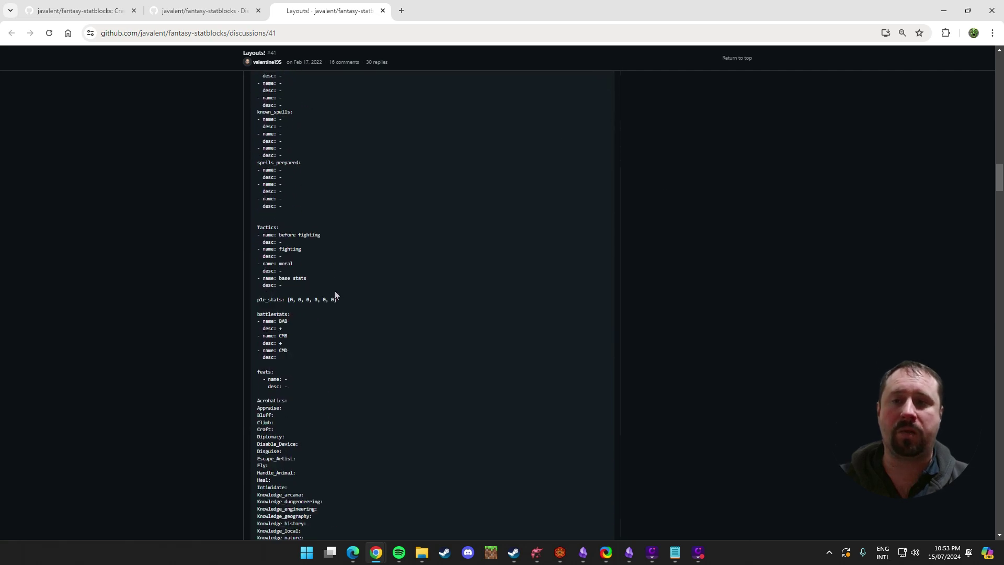
drag(258, 342, 256, 233)
scroll(283, 247, up, 10)
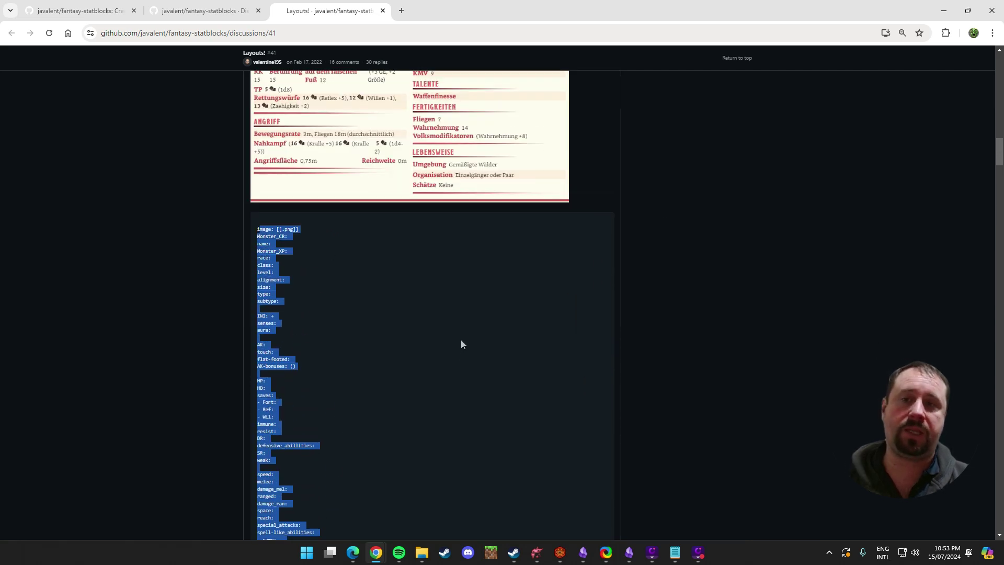
scroll(460, 339, down, 5)
scroll(461, 331, down, 2)
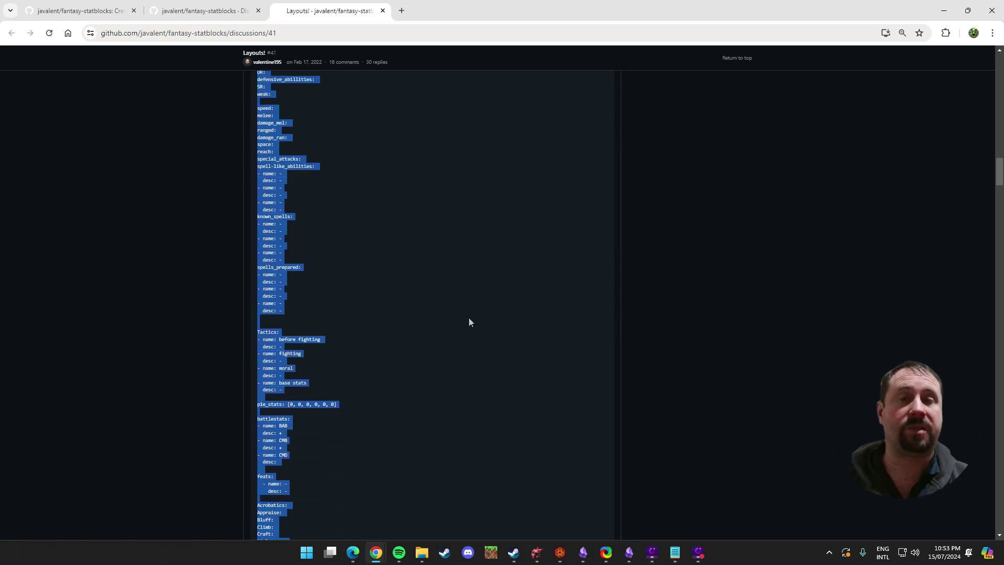
scroll(468, 317, up, 12)
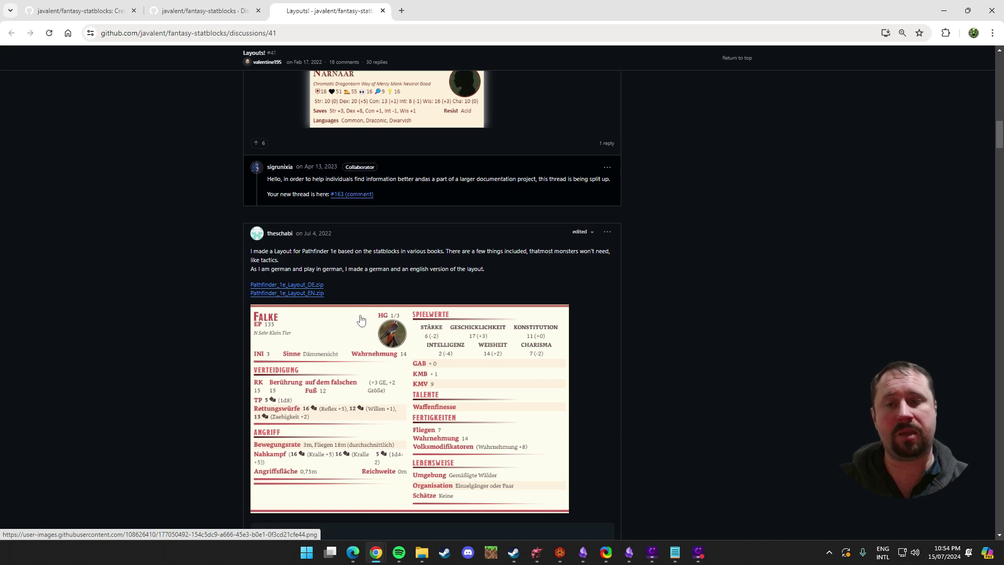
scroll(395, 307, down, 15)
scroll(413, 311, up, 9)
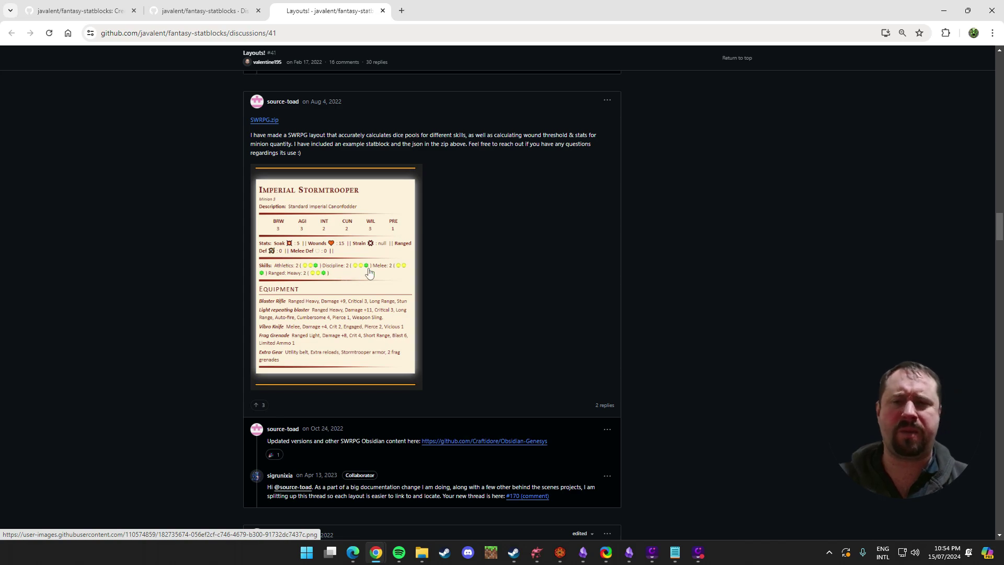
scroll(576, 274, down, 20)
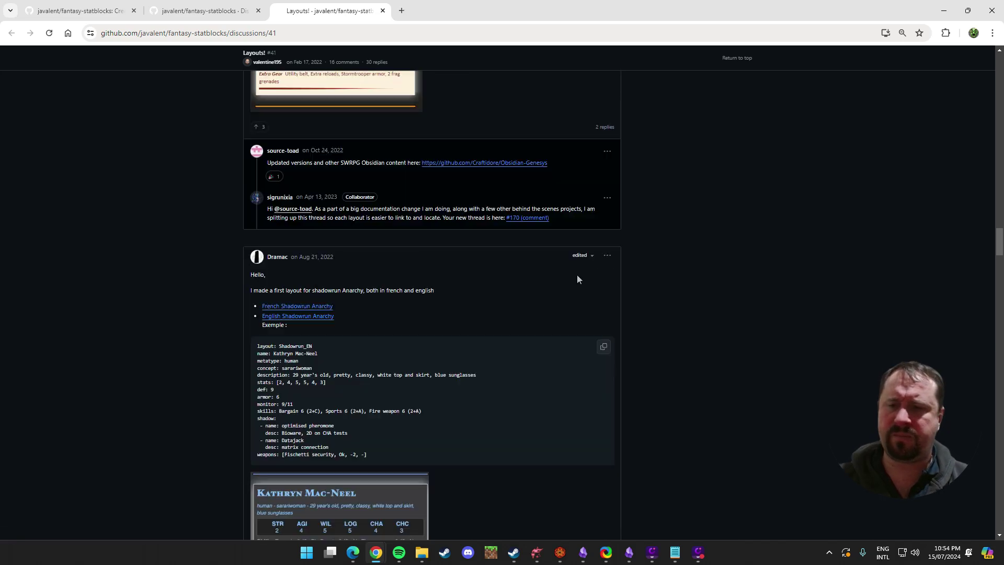
scroll(587, 277, up, 6)
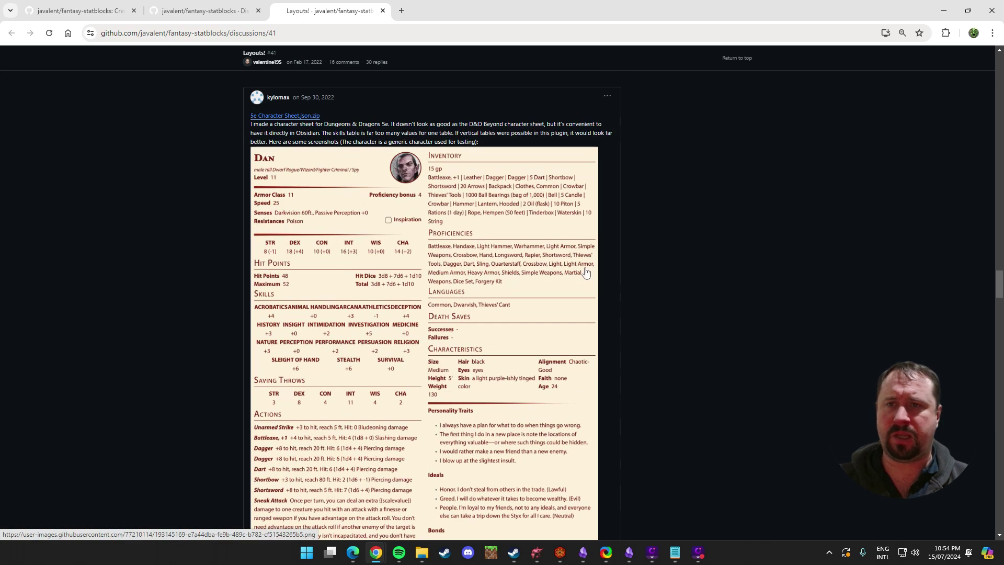
scroll(601, 266, down, 8)
scroll(600, 270, down, 20)
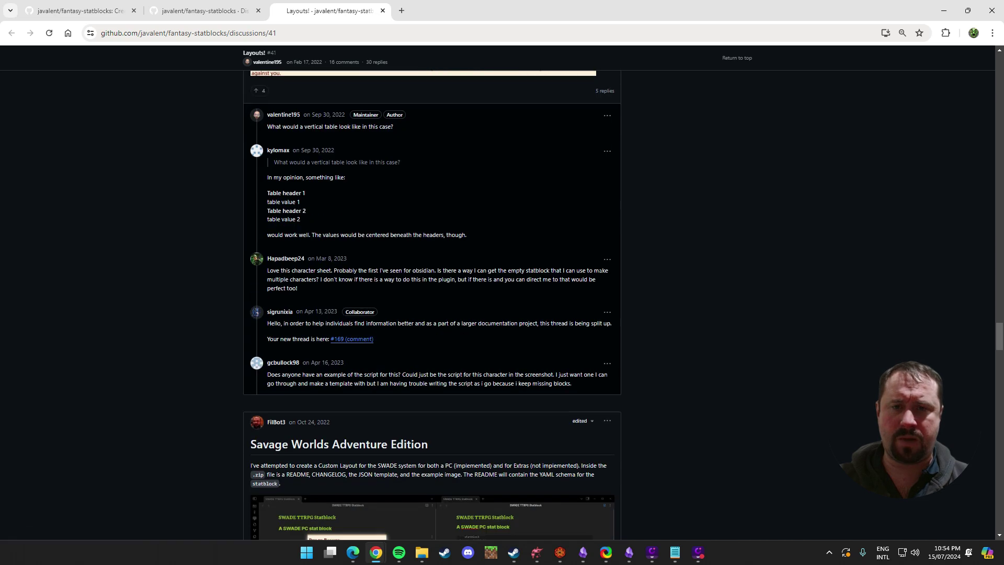
scroll(614, 246, down, 1)
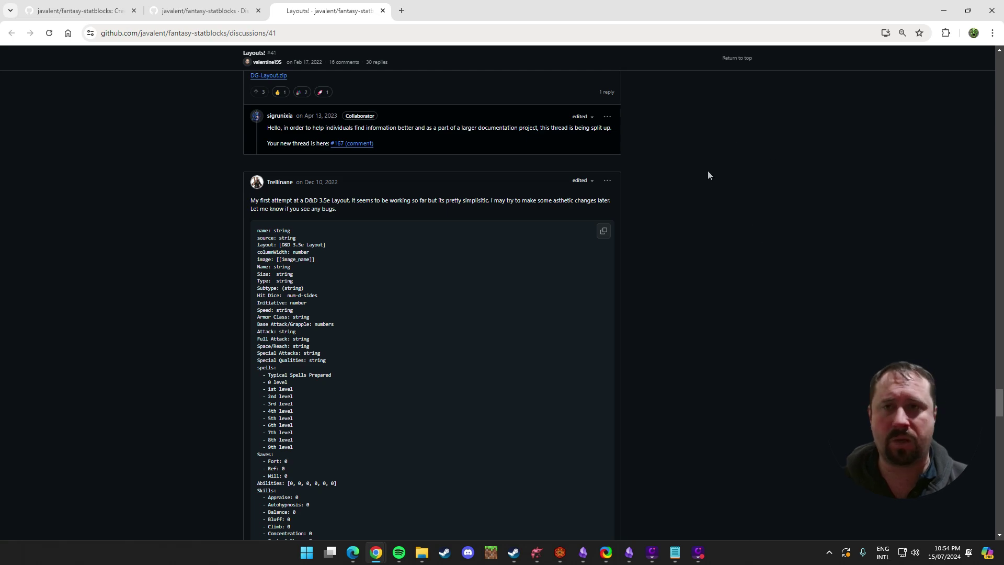
Minimize Chrome to return to the New NPC note's Bob statblock in Obsidian.
click(943, 10)
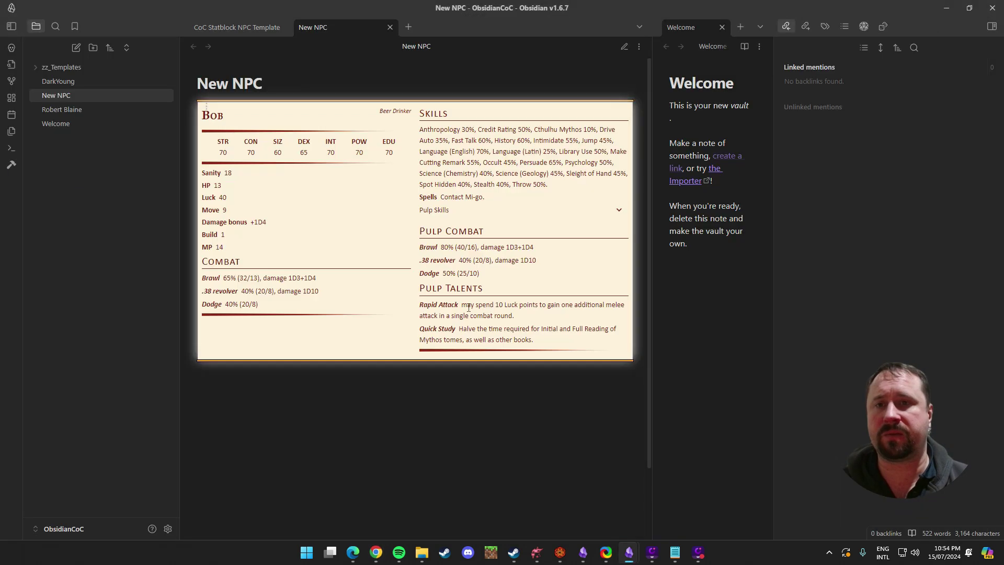